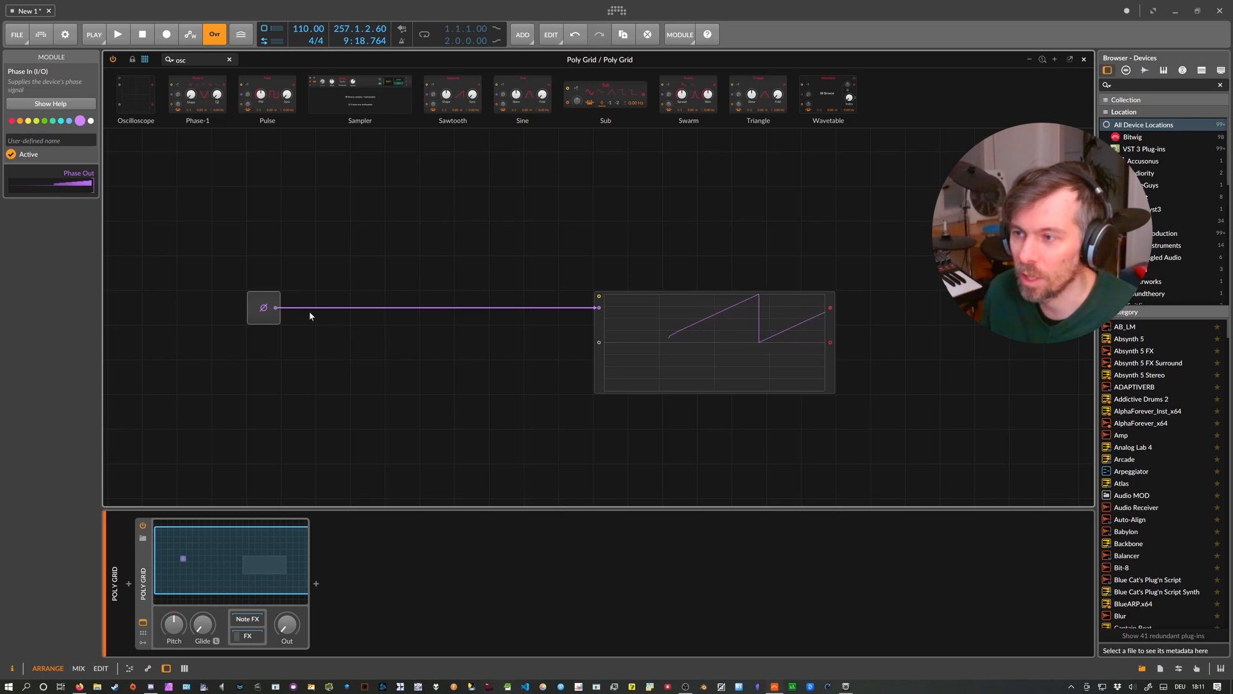
- Find the Ø Sinemod module by searching for "sine" and insert it between the Phase In module and the oscilloscope
left_click(231, 60)
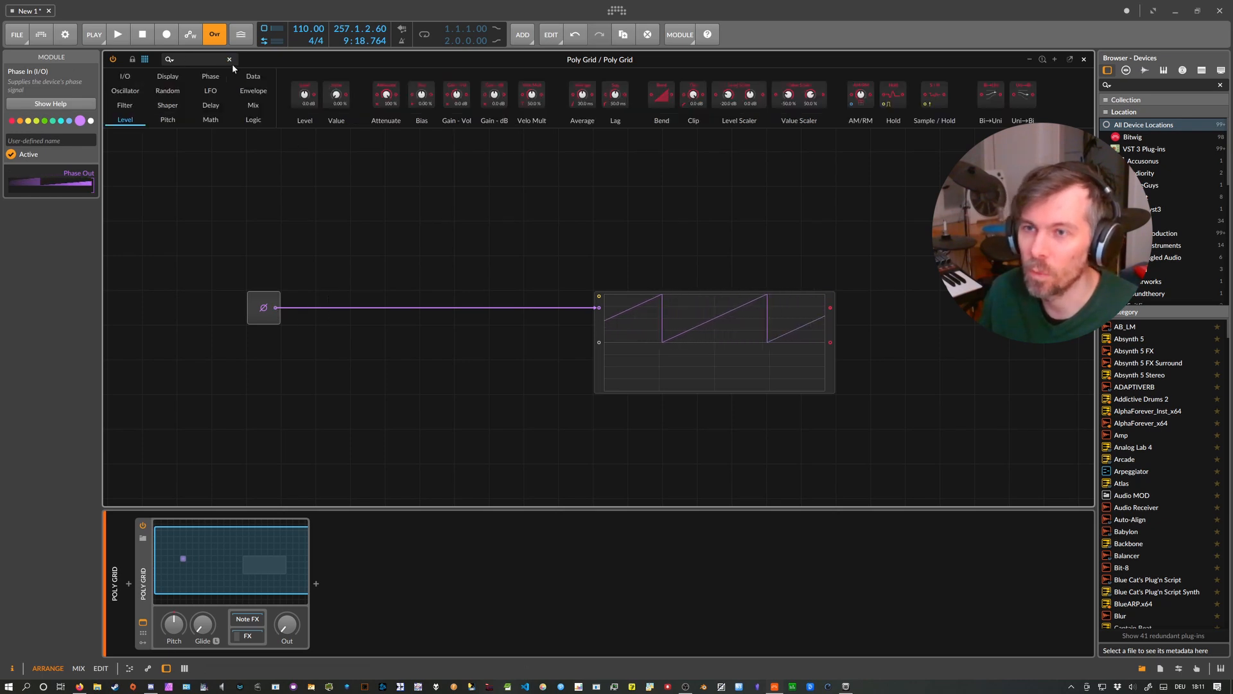
key("Delete")
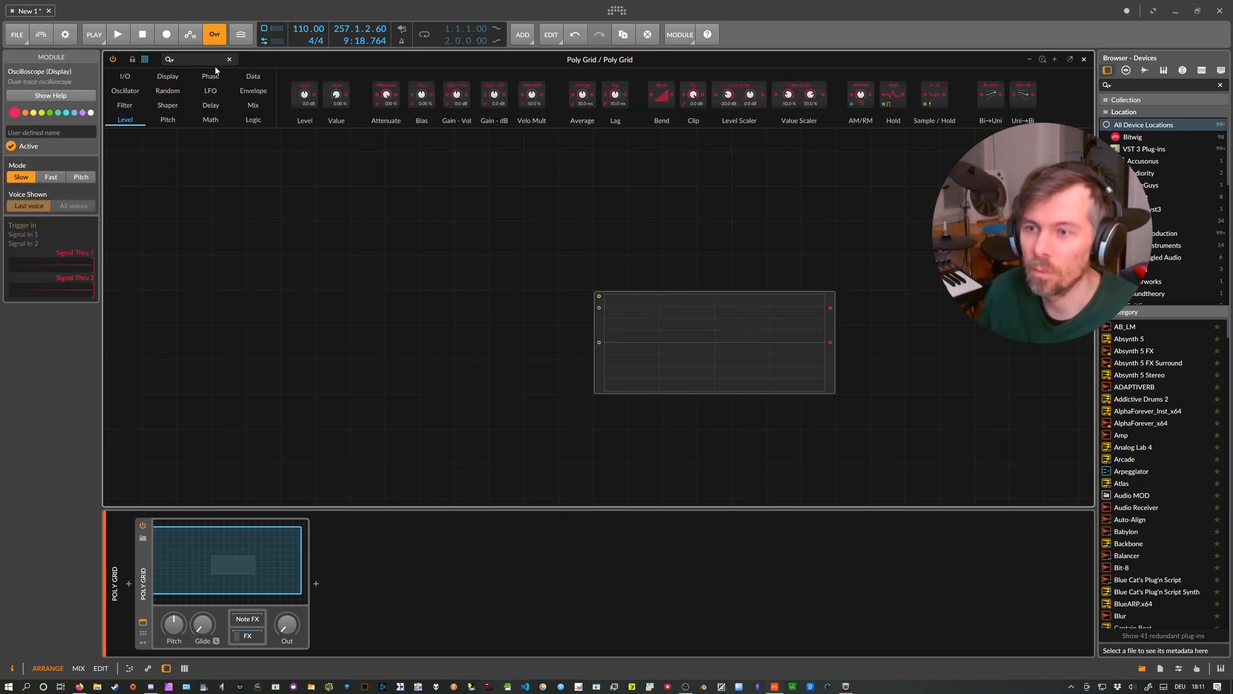
key("ctrl+z")
left_click(207, 62)
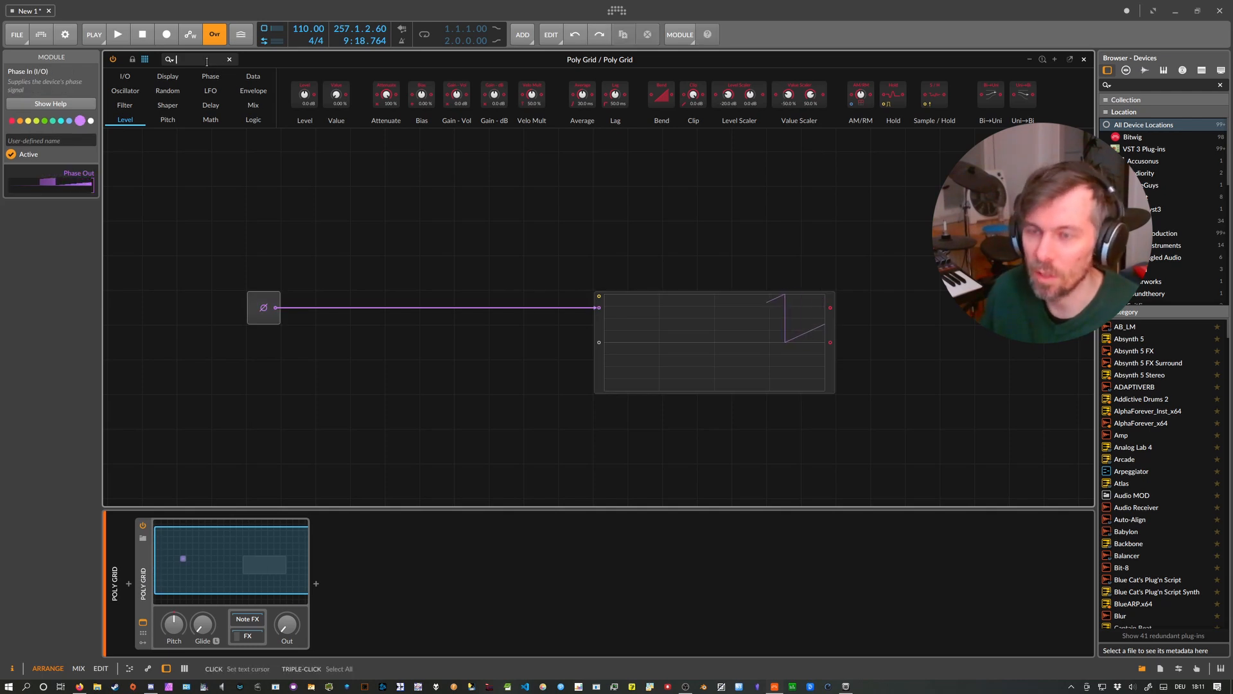
type("sine")
left_click_drag(251, 97, 324, 300)
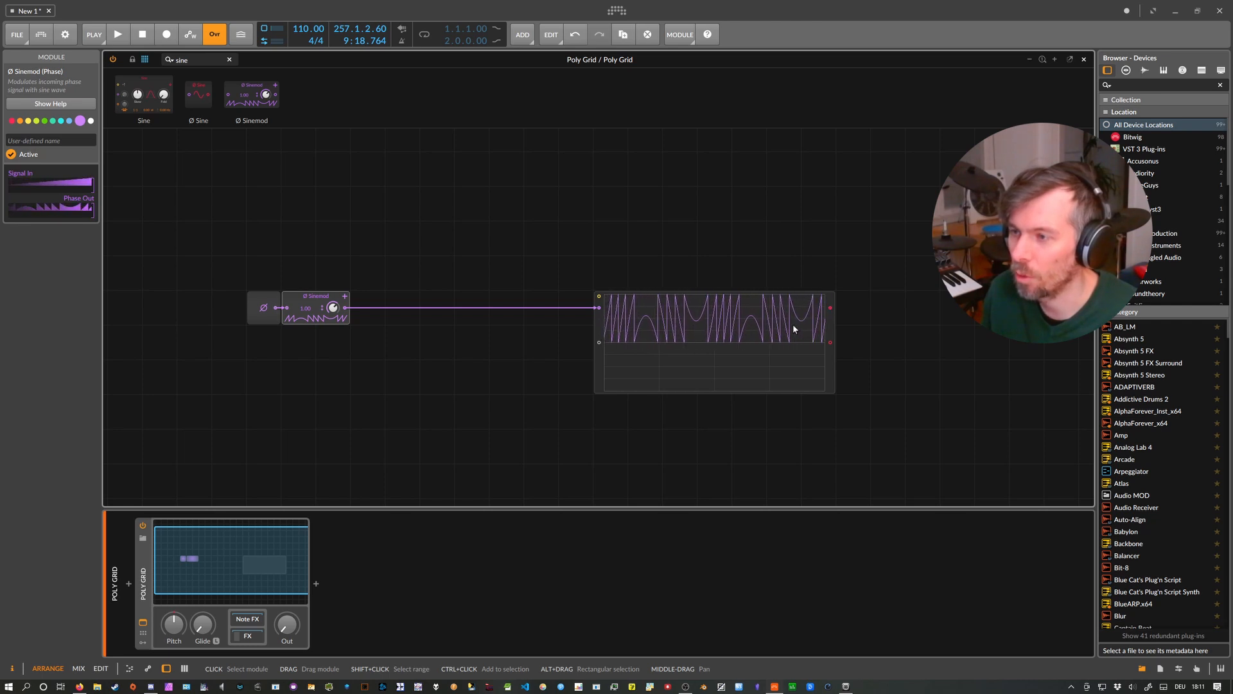
- Set the rate of the Ø Sinemod module to 1.14
left_click_drag(333, 307, 309, 306)
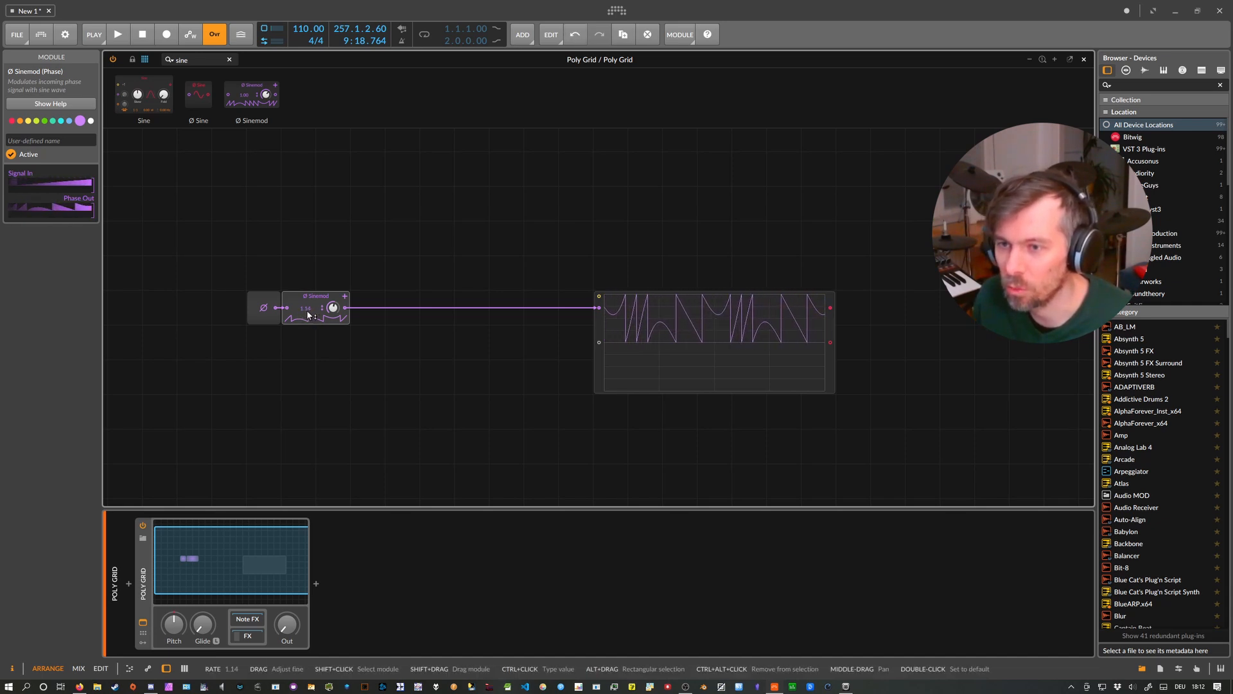
left_click_drag(335, 309, 335, 309)
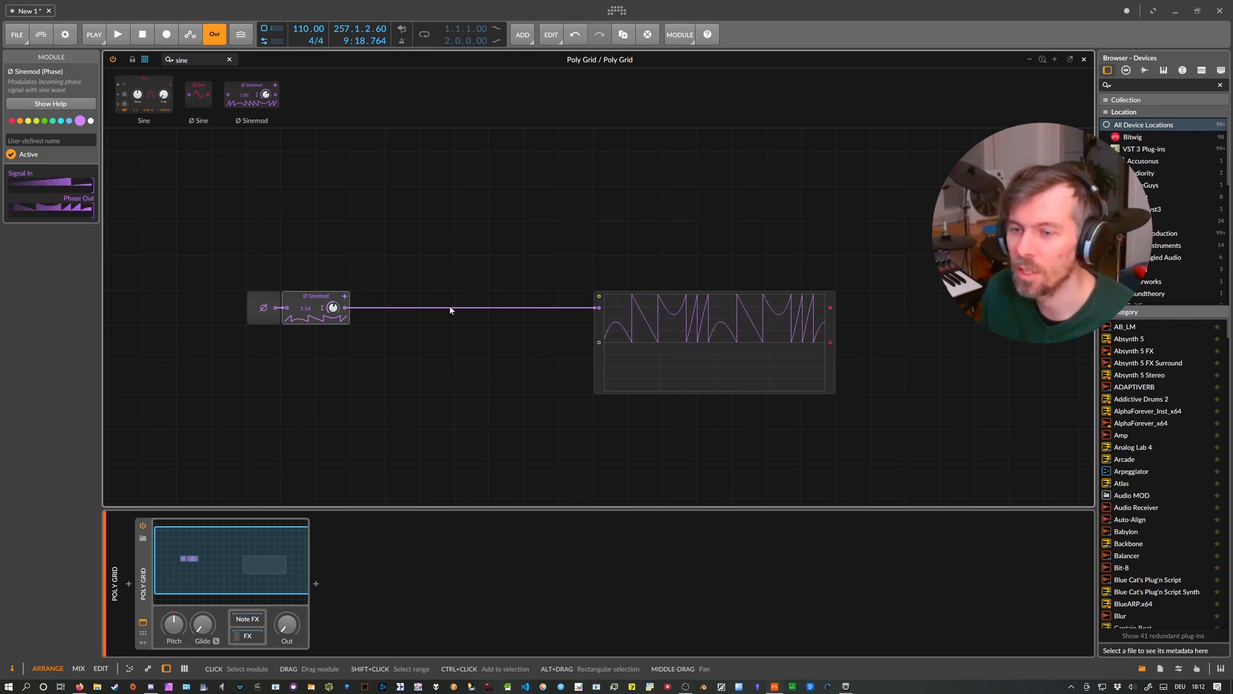
left_click_drag(246, 262, 311, 316)
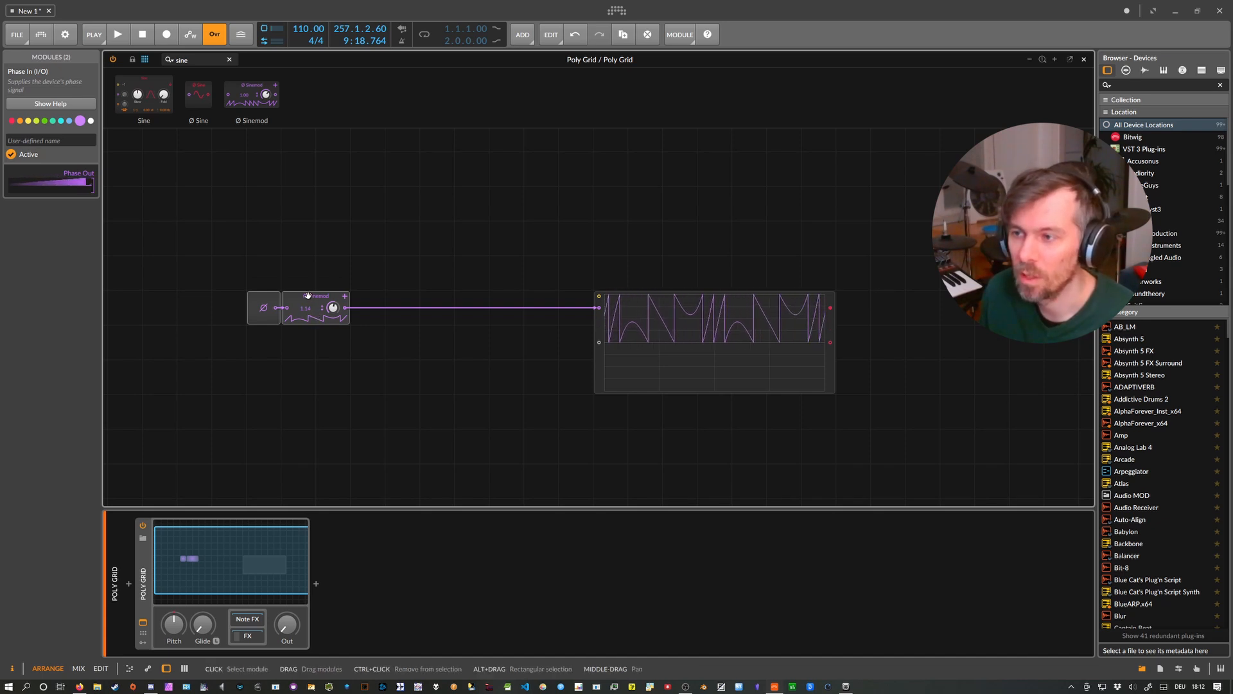
left_click(318, 275)
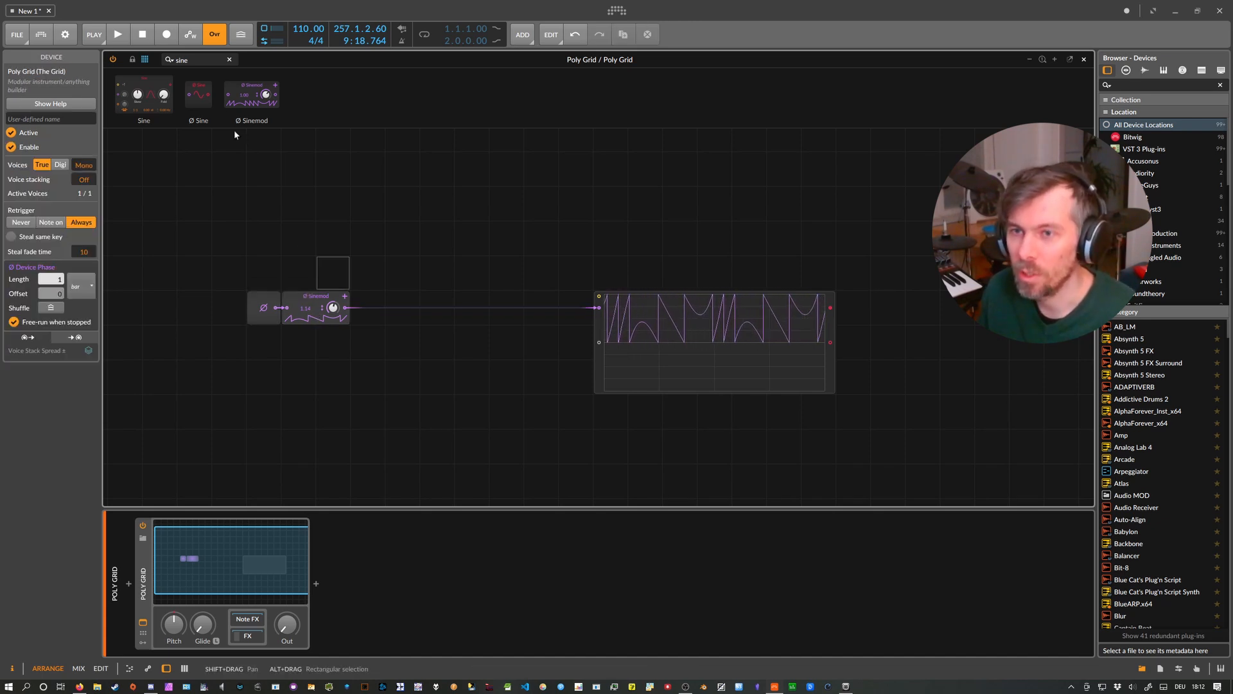
- Search the modules for "sine" and place a Sine oscillator in the empty area above the phase chain
left_click(229, 59)
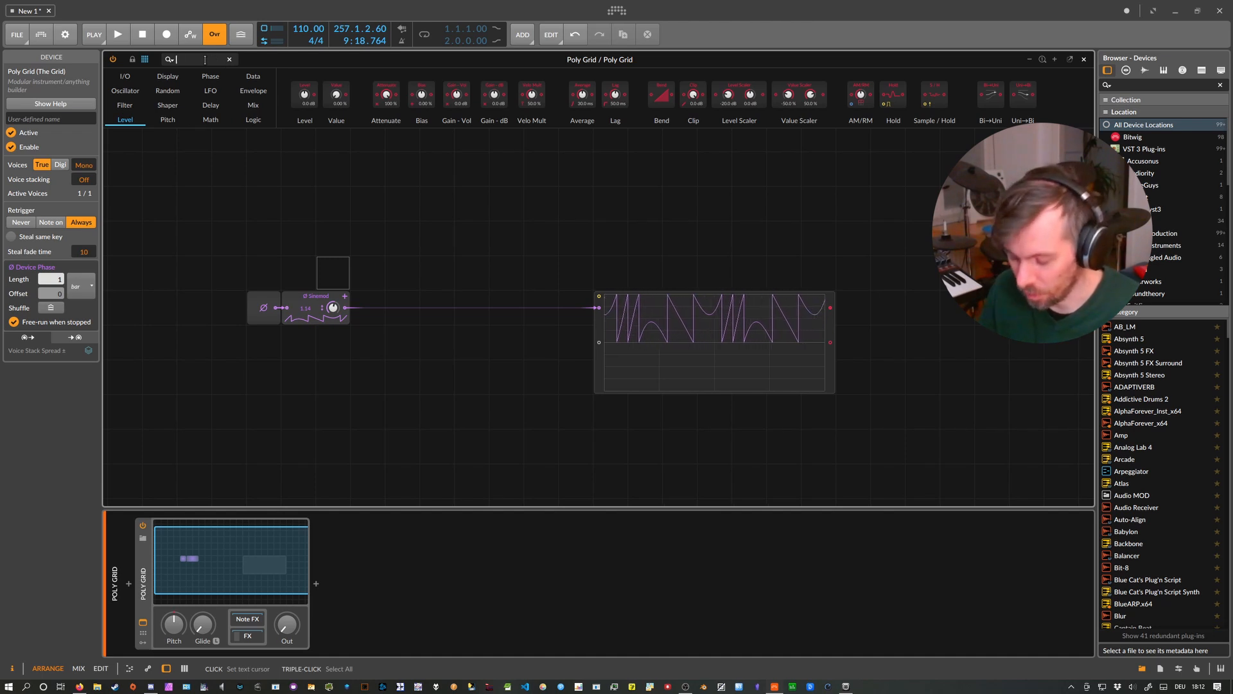
type("sine")
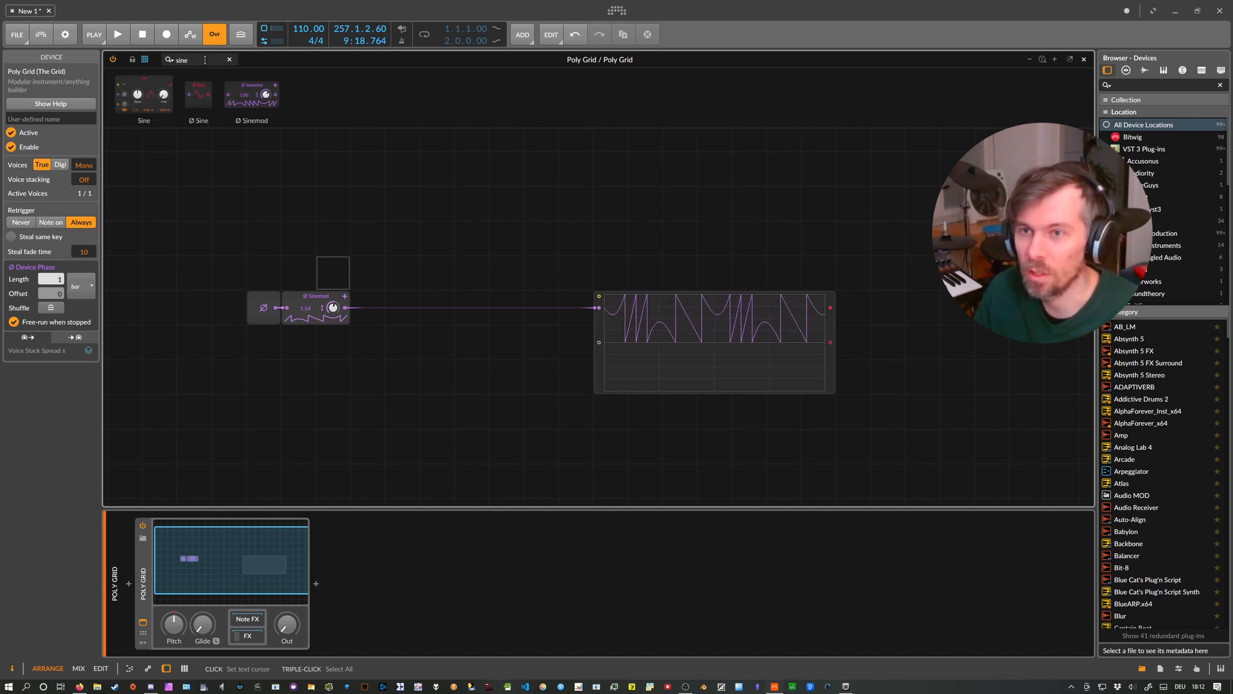
left_click_drag(144, 97, 442, 182)
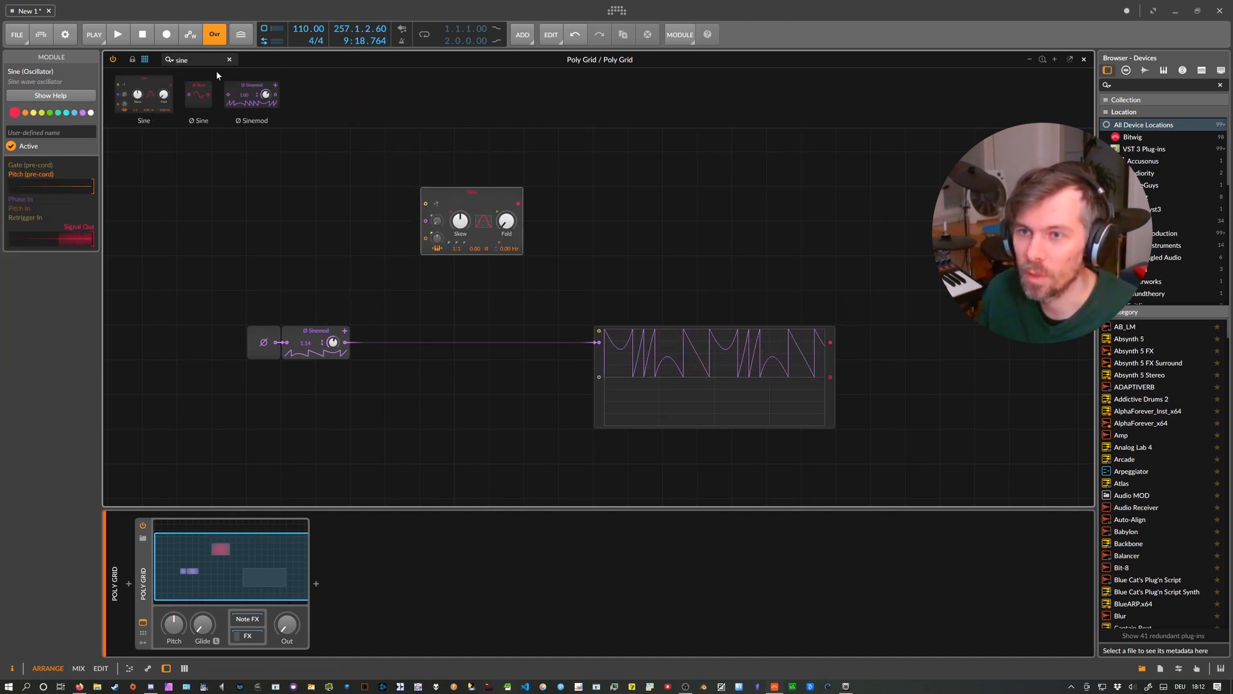
- Add an AD envelope after the Sine oscillator and an Audio Out module after the envelope
type("ad")
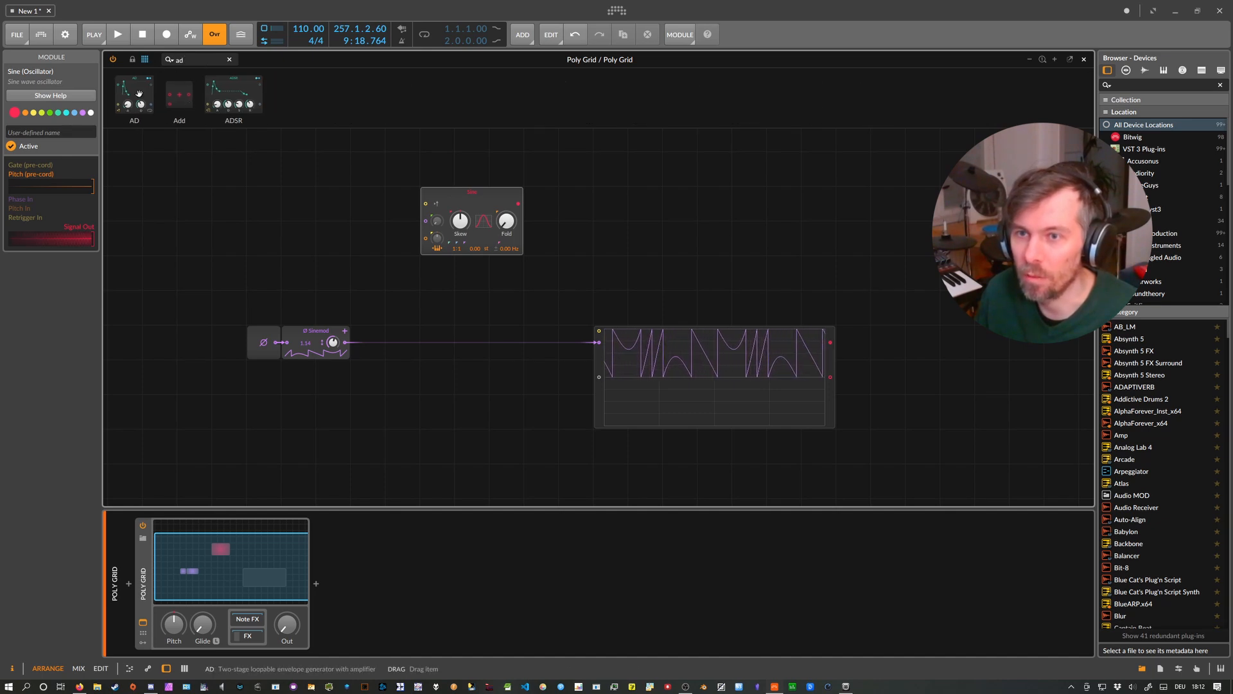
key("Return")
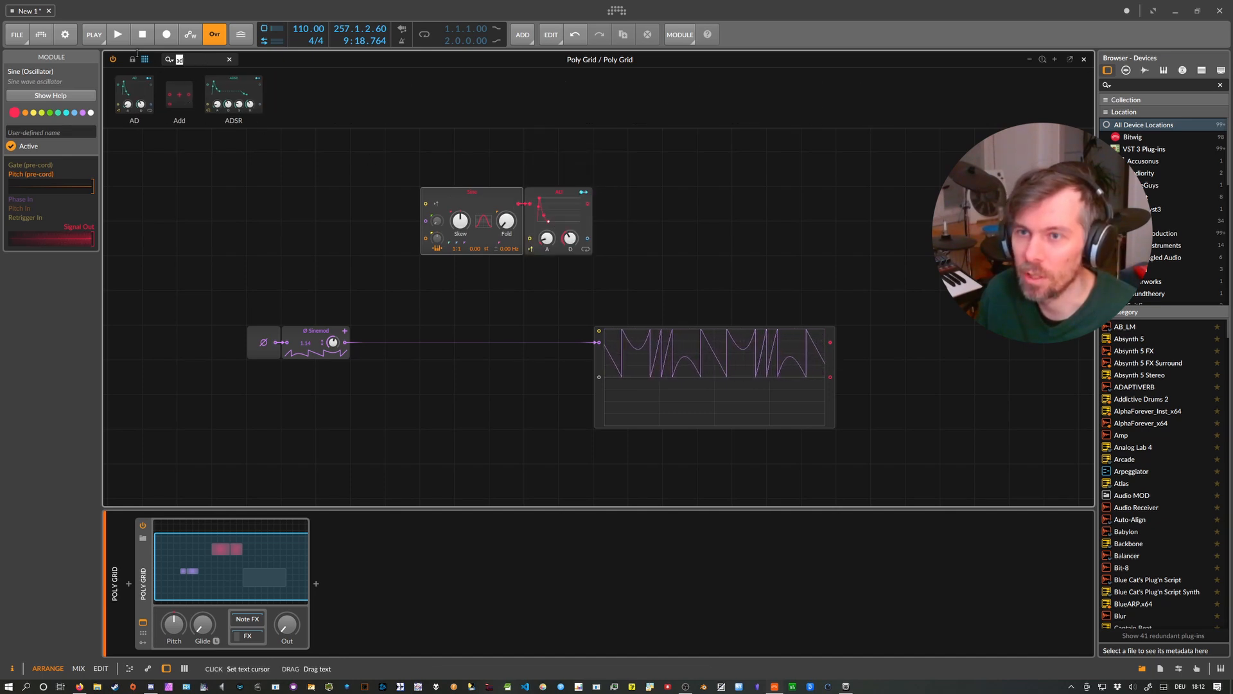
type("out")
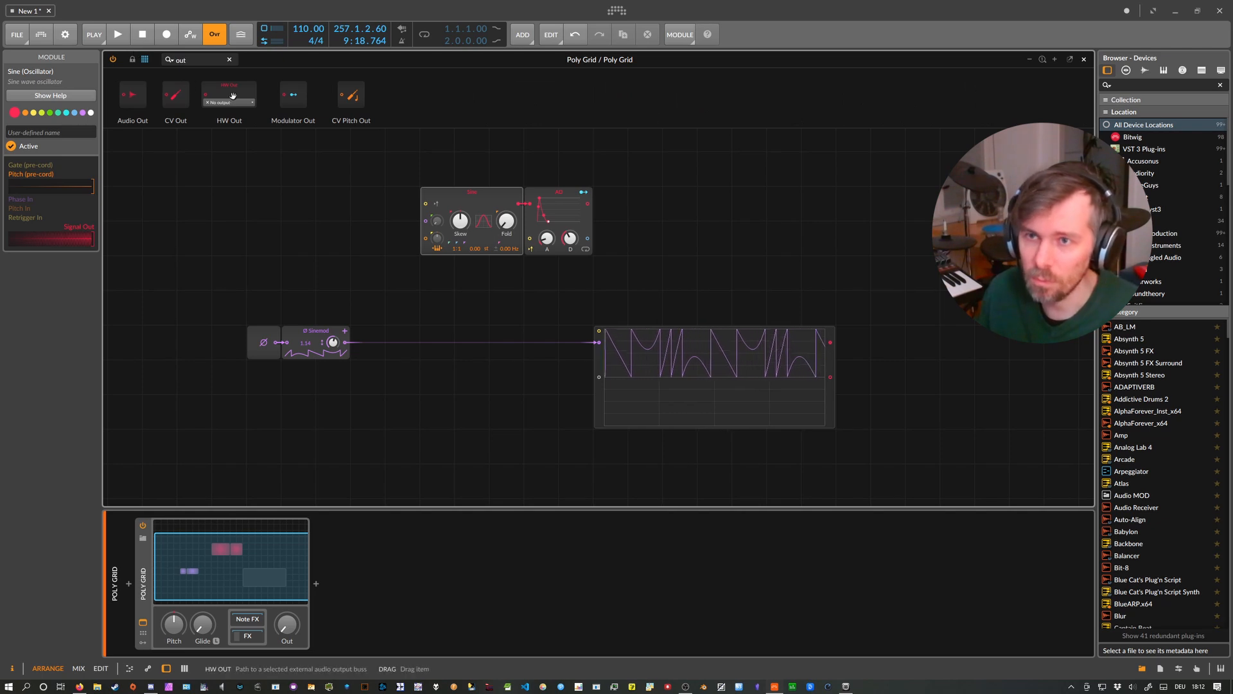
key("Return")
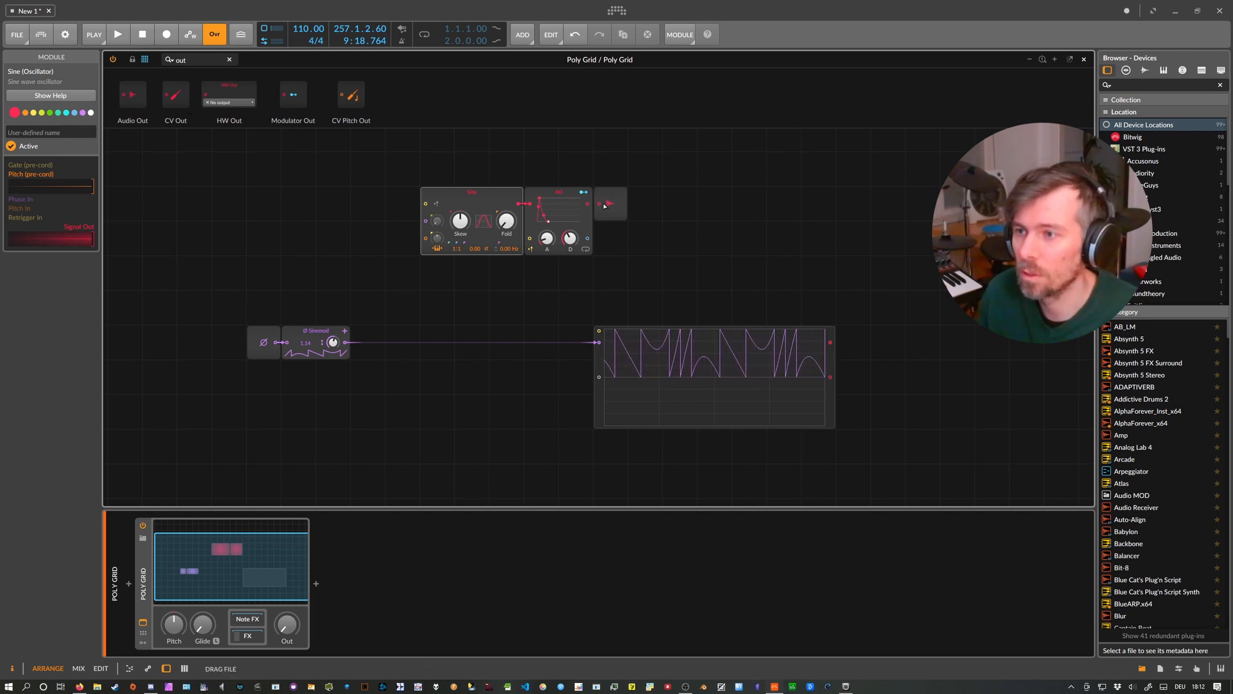
left_click(544, 224)
left_click_drag(695, 255, 442, 184)
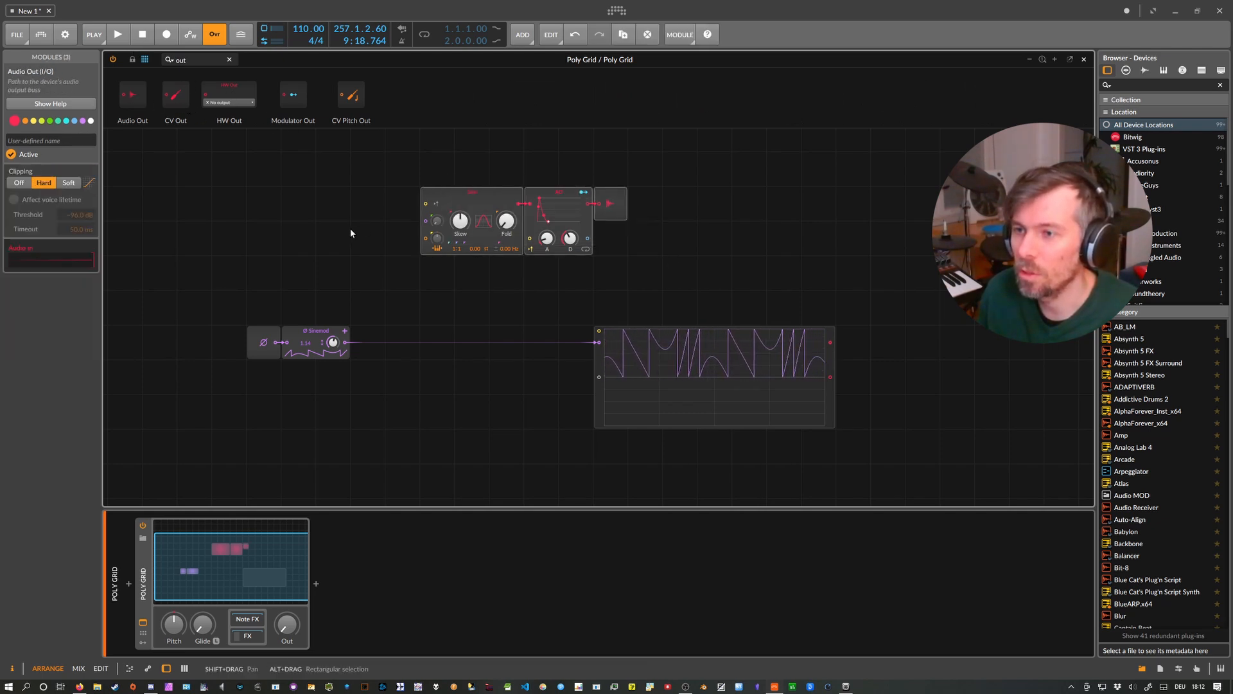
- Disable the pitch pre-cord on the Sine oscillator and the gate pre-cord on the AD envelope
left_click(434, 191)
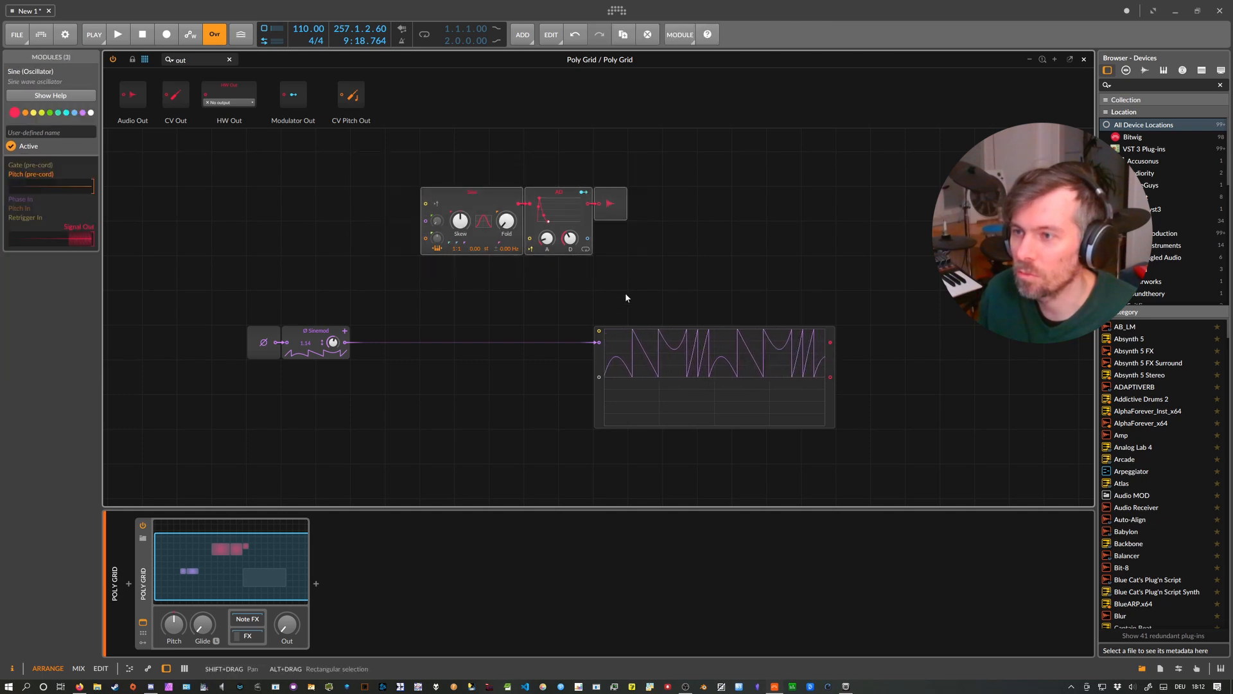
left_click(424, 234)
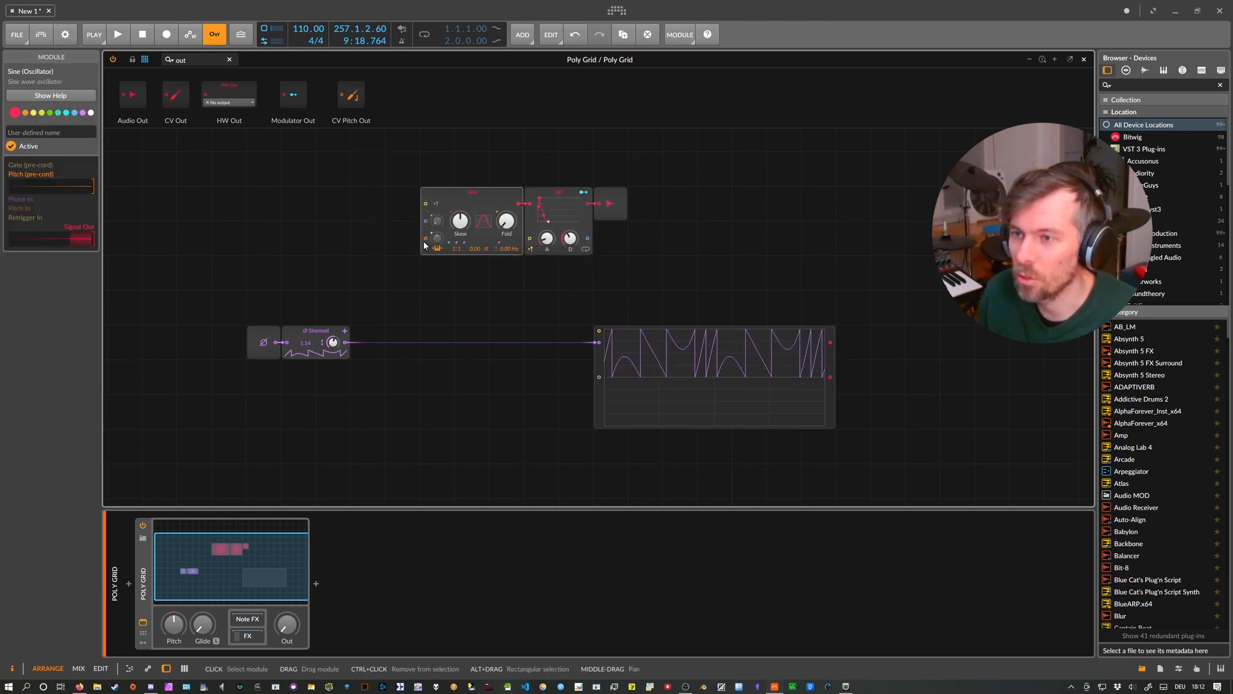
left_click(436, 251)
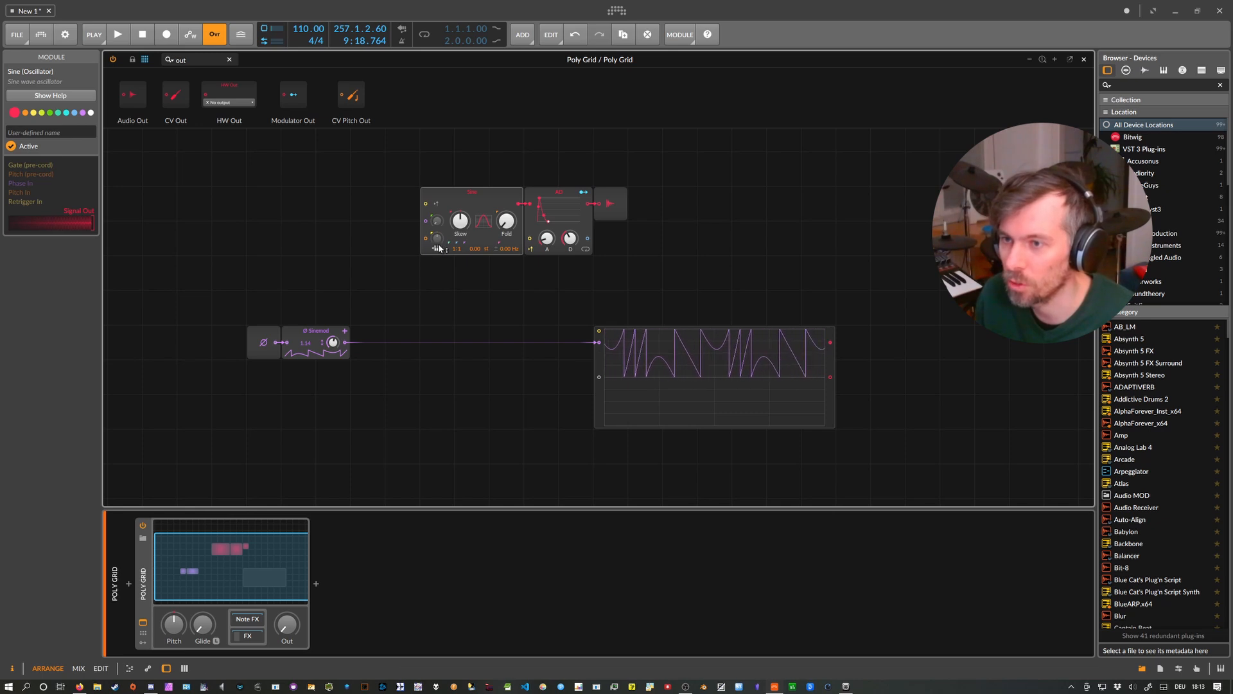
left_click(530, 251)
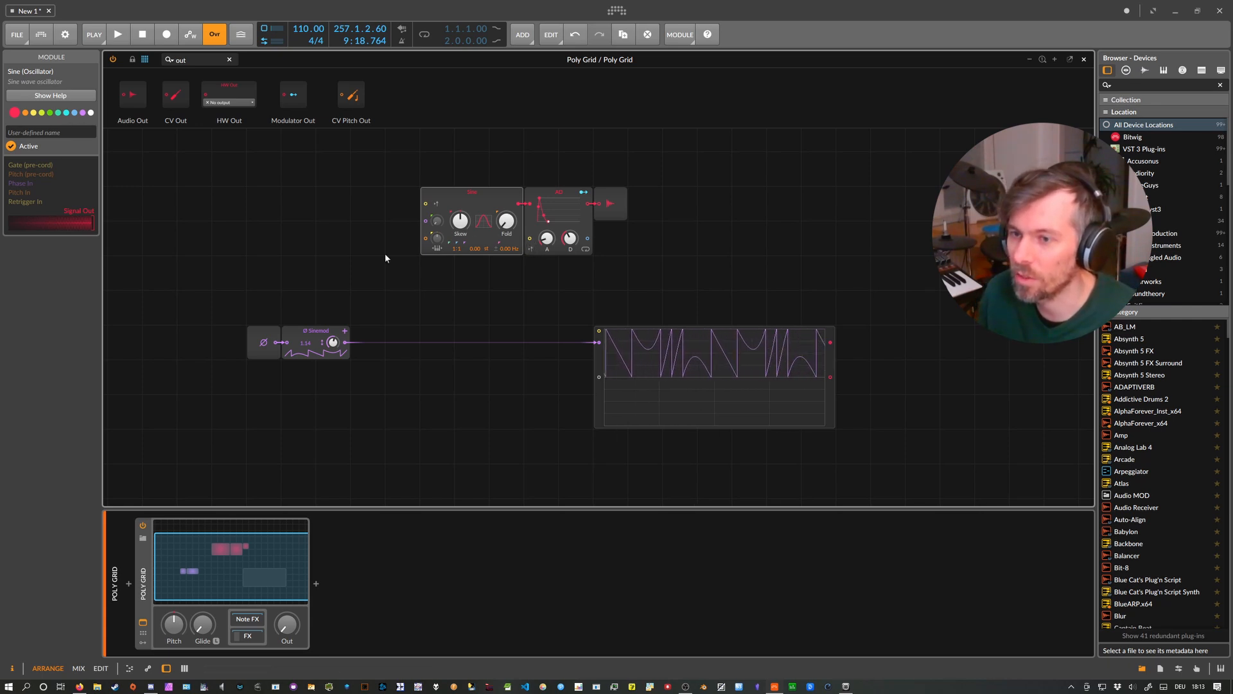
- Connect the Ø Sinemod output to the Sine pitch input and the AD gate input, and audition the patch at about -7 dB
left_click(333, 344)
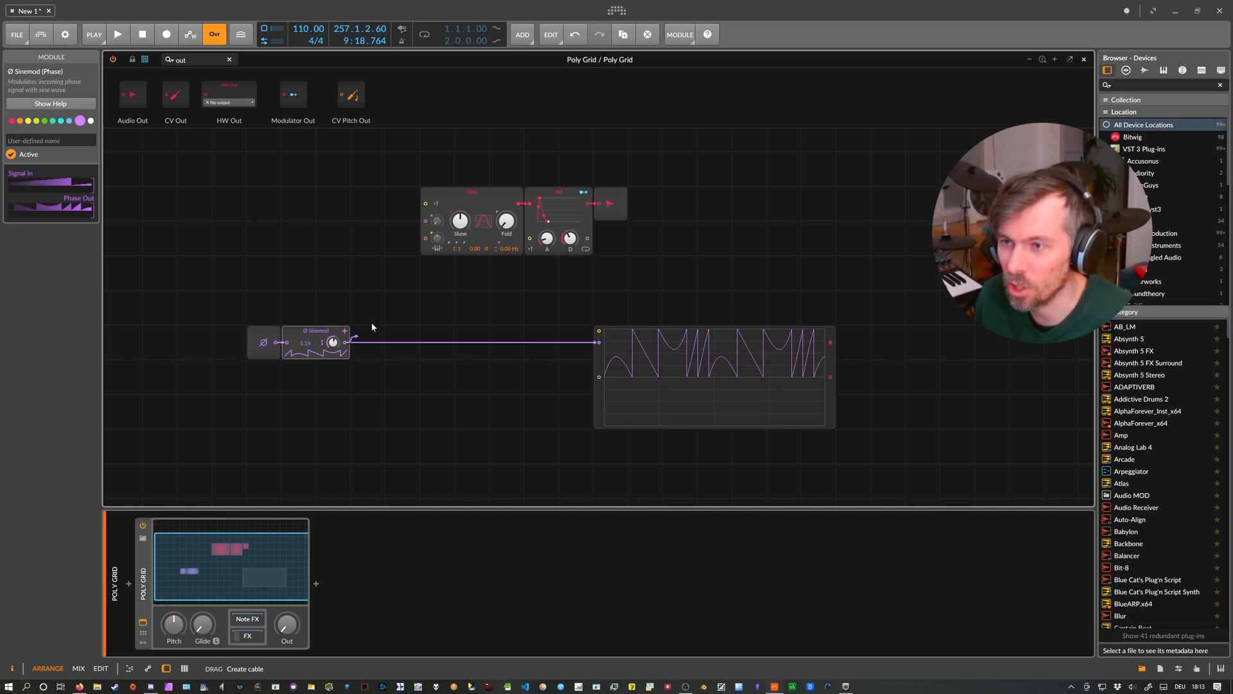
left_click_drag(422, 233, 425, 238)
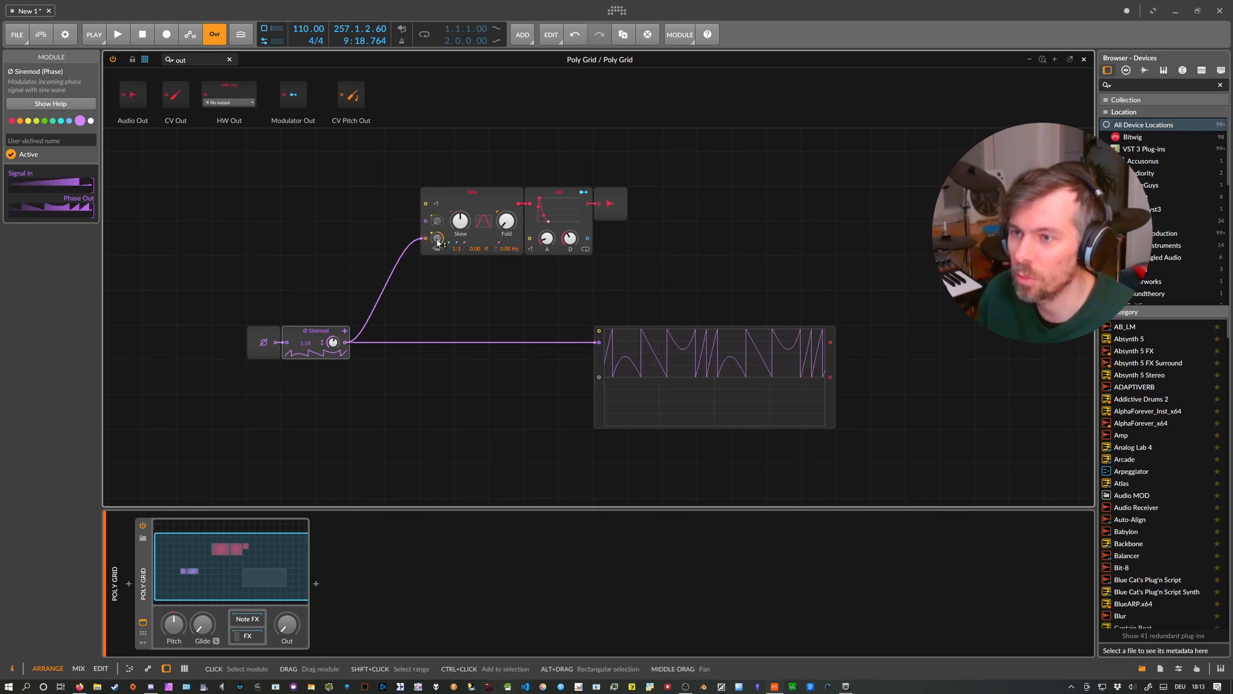
left_click_drag(523, 272, 529, 239)
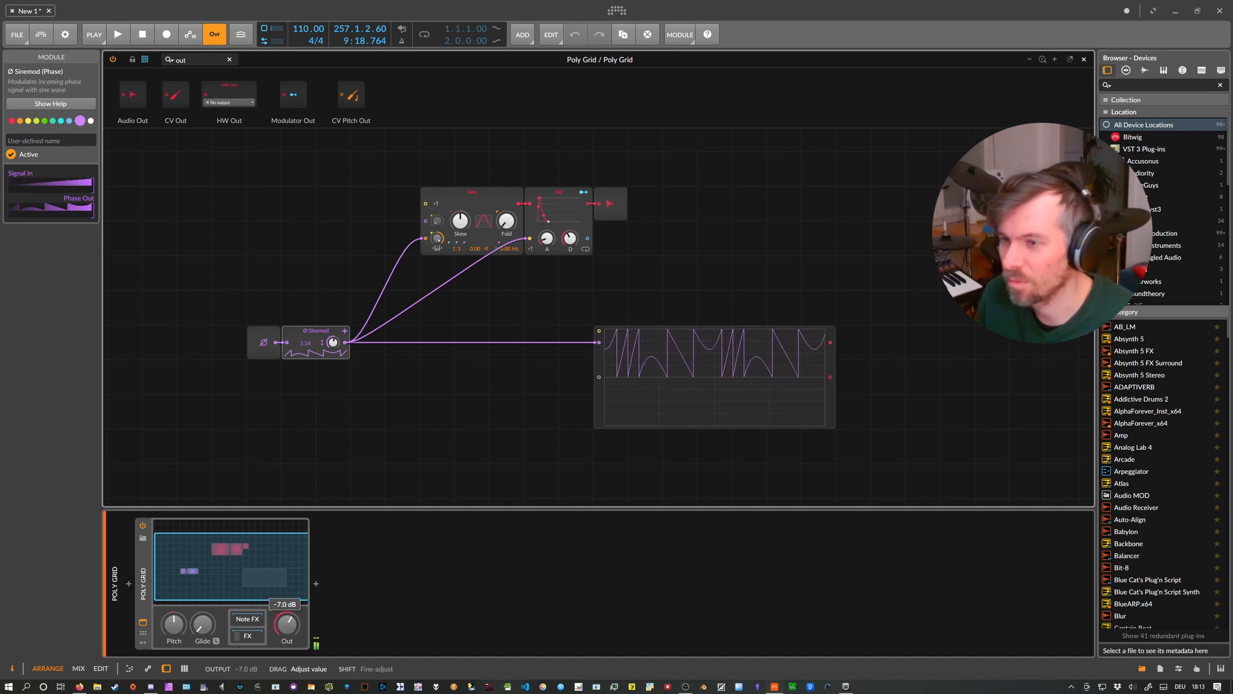
left_click_drag(287, 623, 290, 681)
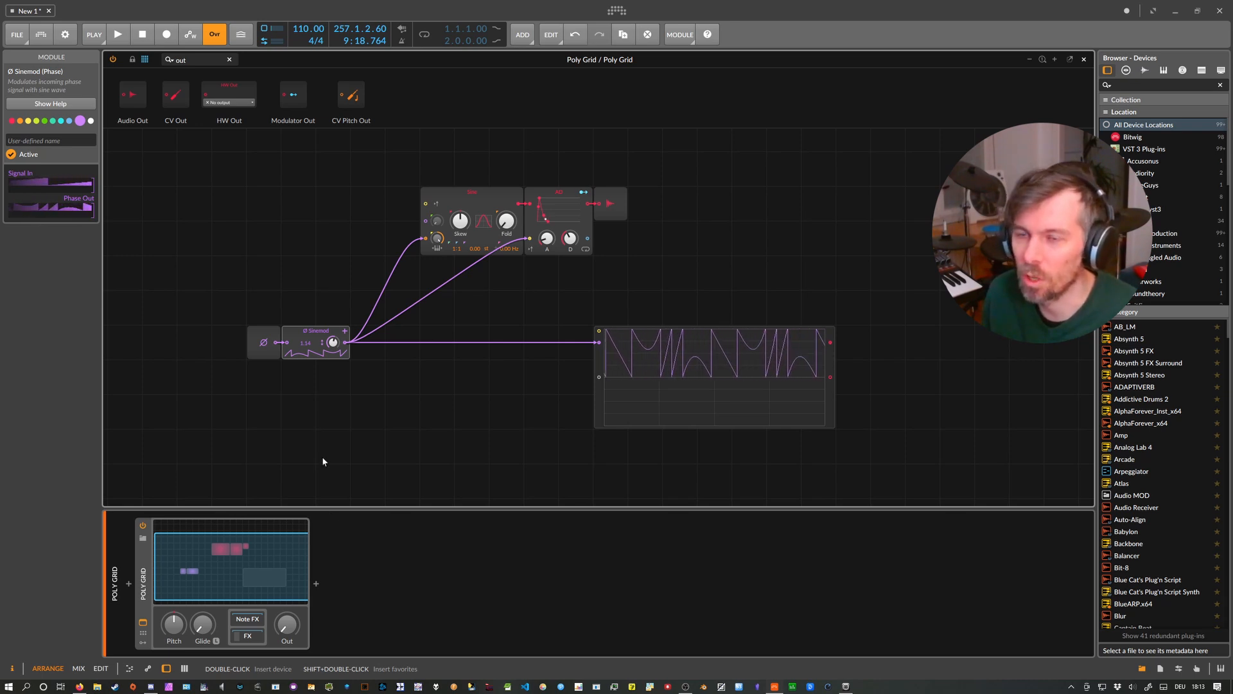
- Clear the module search and remove the cable from Ø Sinemod to the AD gate input
left_click(229, 60)
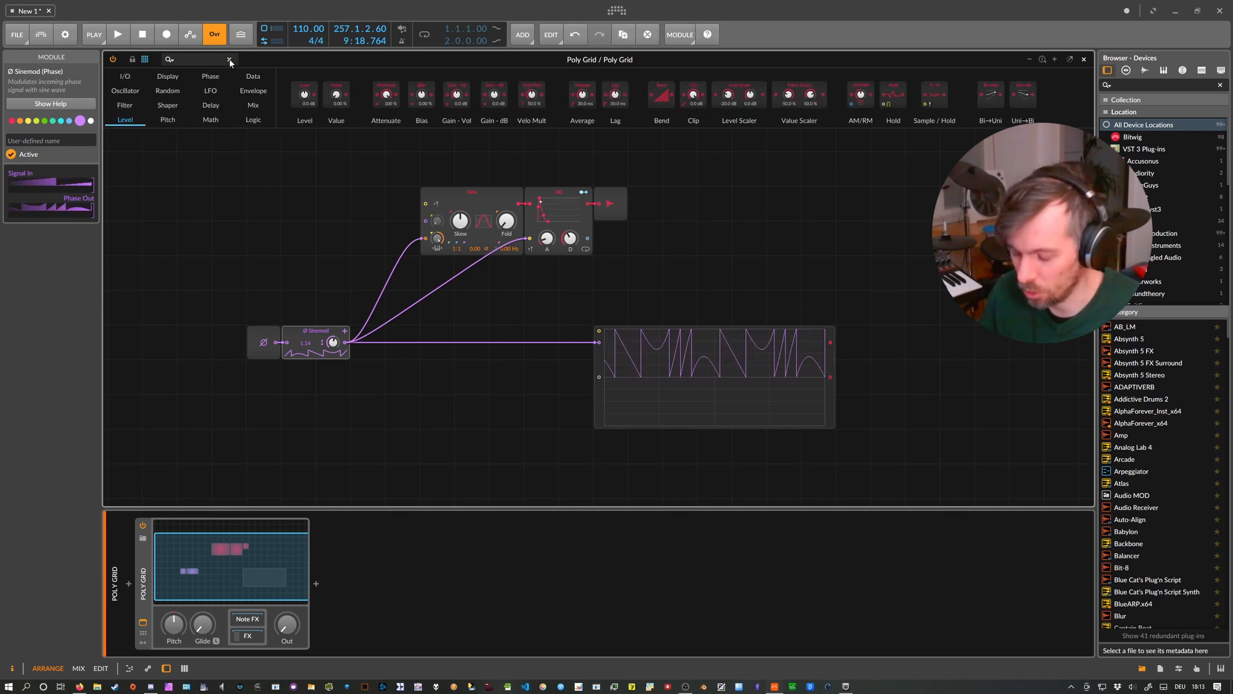
left_click(206, 60)
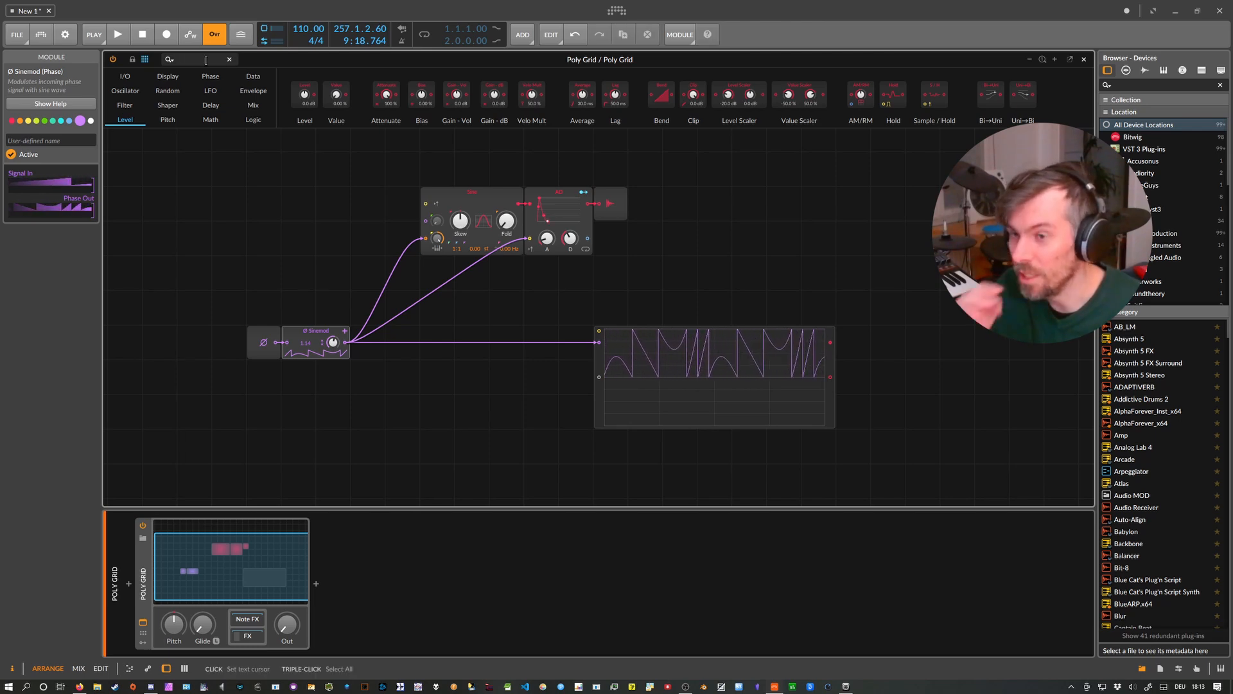
double_click(530, 238)
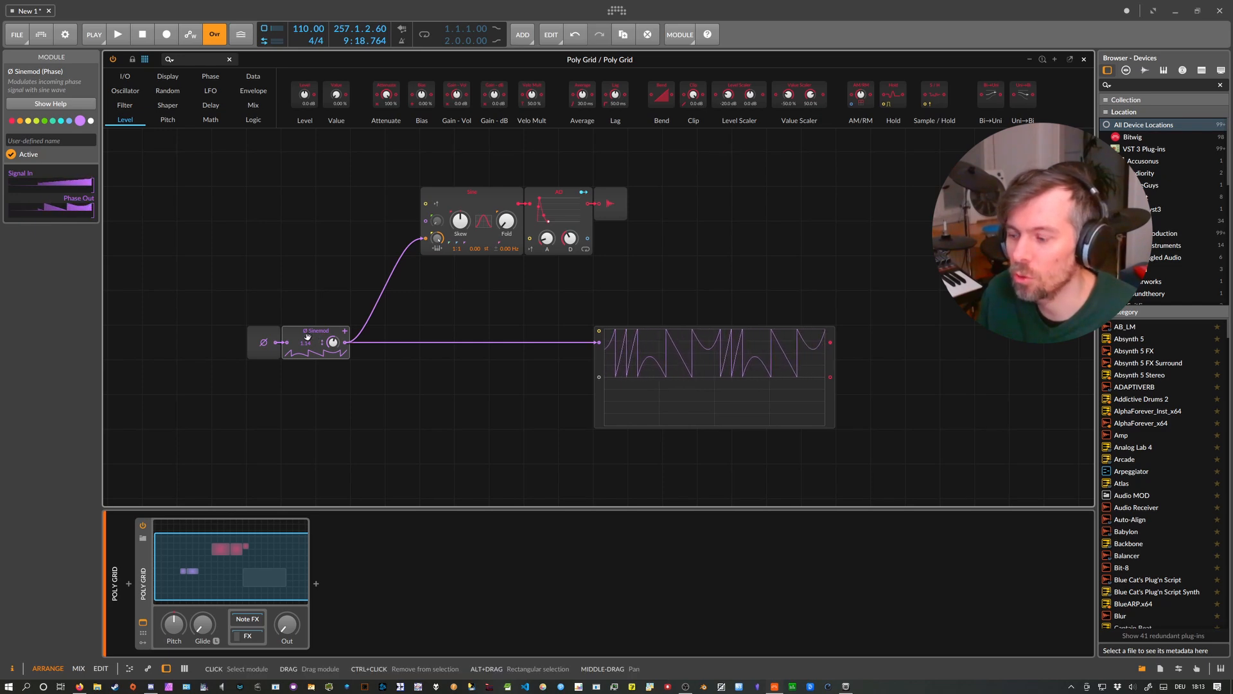
- Insert a Pitch Scaler directly after Ø Sinemod and shift the whole phase chain farther away from the oscilloscope
left_click(190, 60)
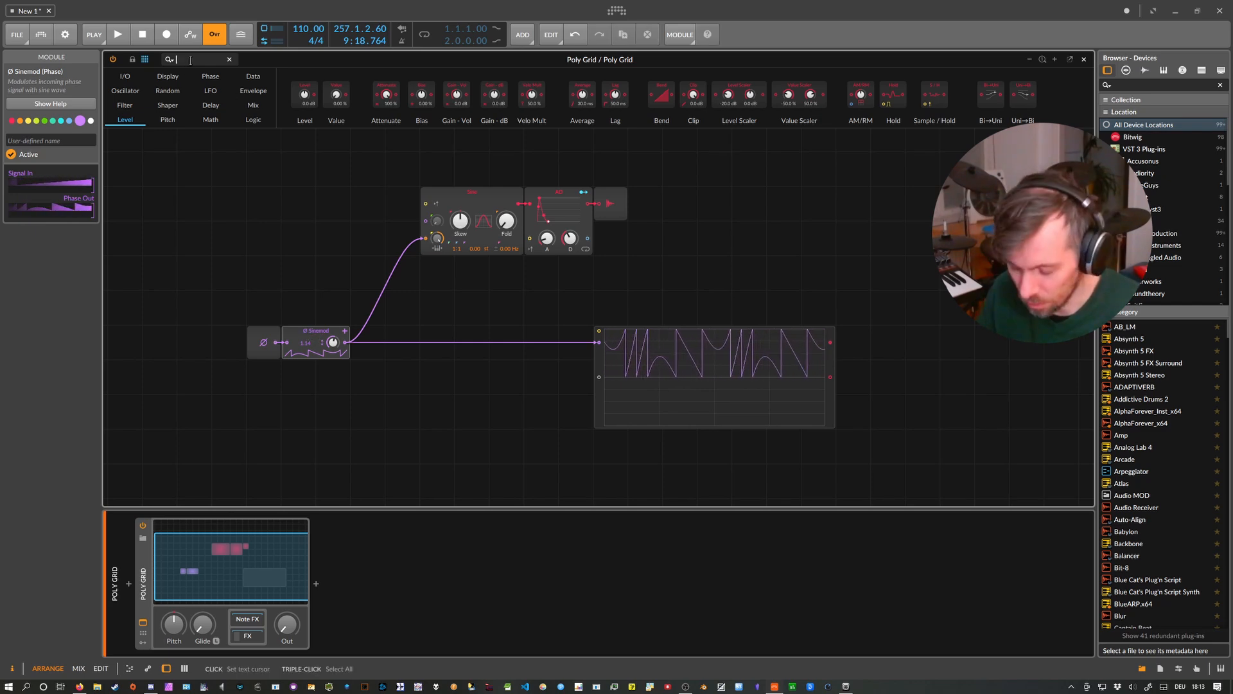
type("sca")
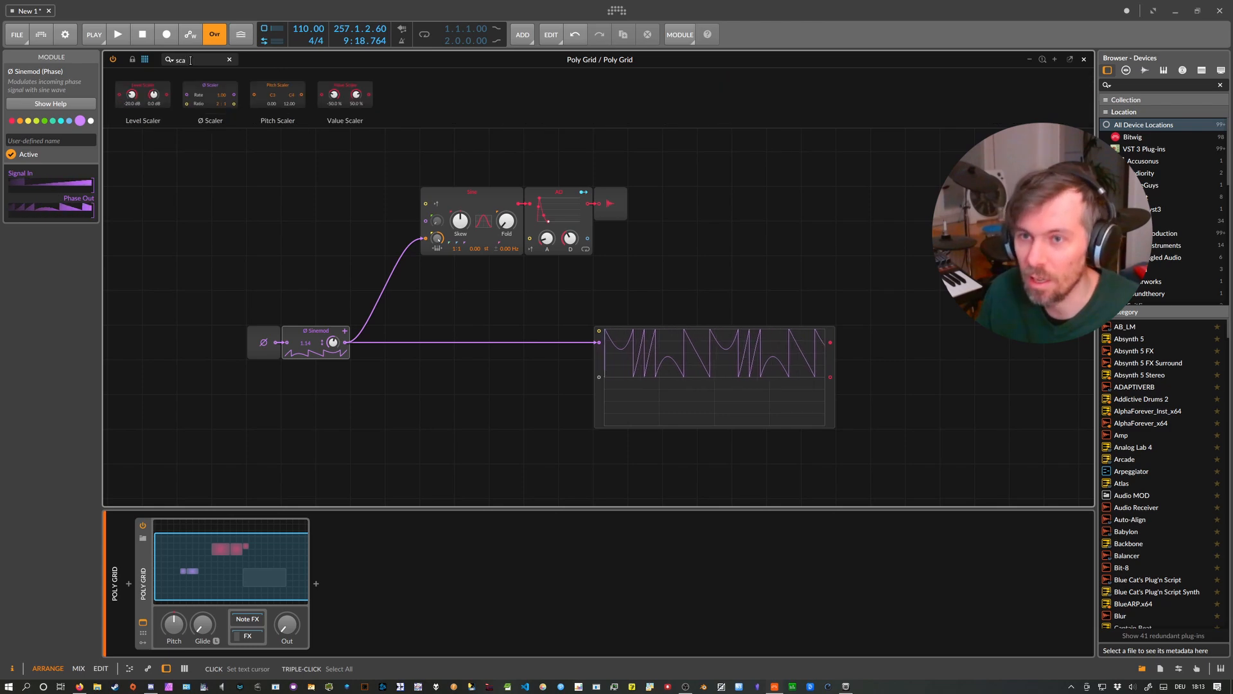
left_click_drag(347, 342, 348, 343)
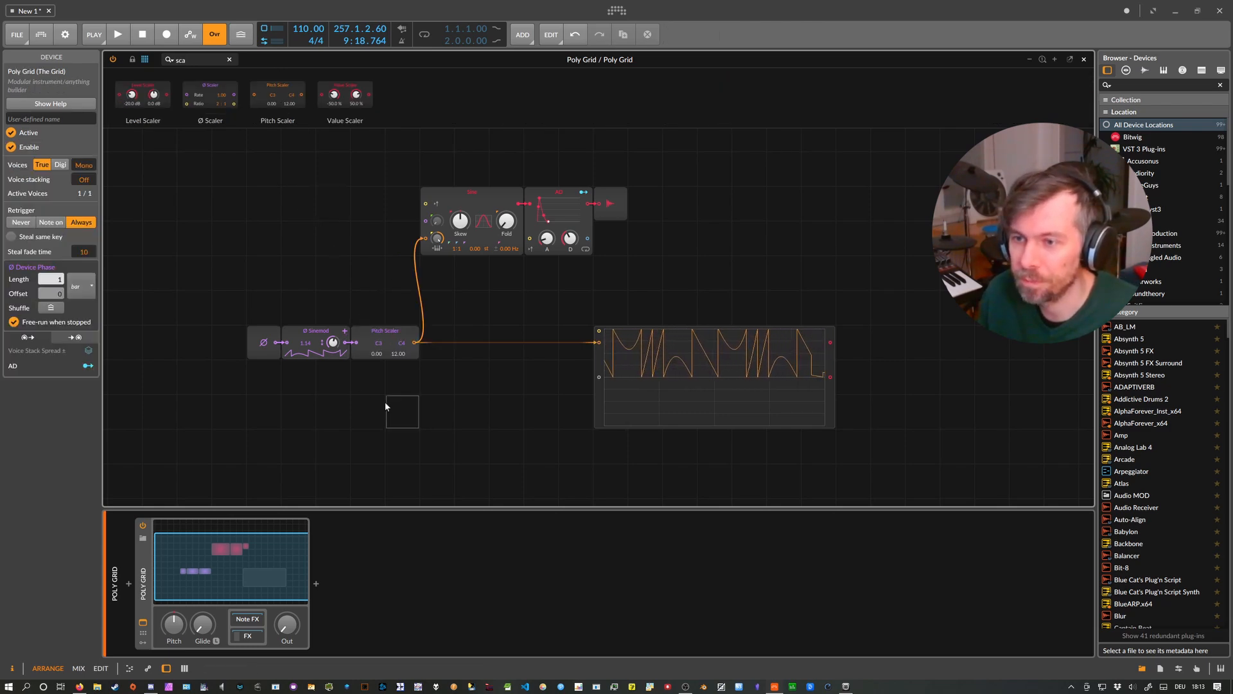
left_click_drag(388, 407, 253, 324)
left_click_drag(384, 331, 280, 336)
- Set the low pitch of the Pitch Scaler to -12.00
left_click(267, 347)
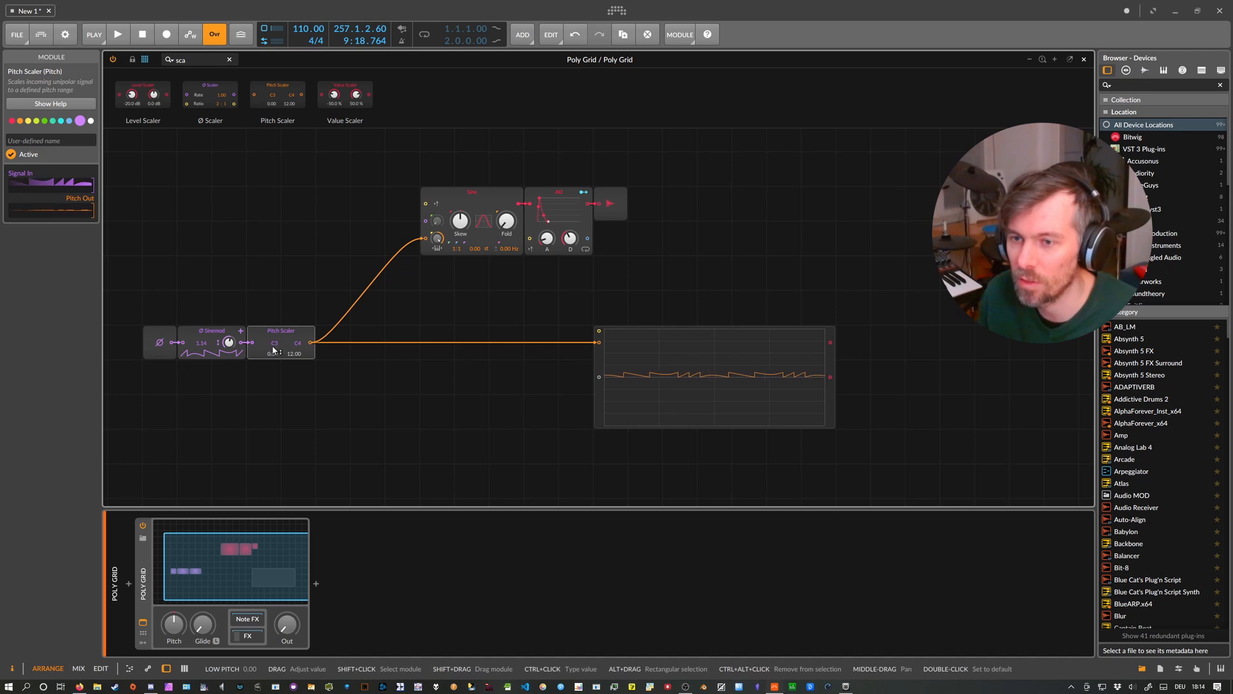
left_click_drag(295, 351, 295, 358)
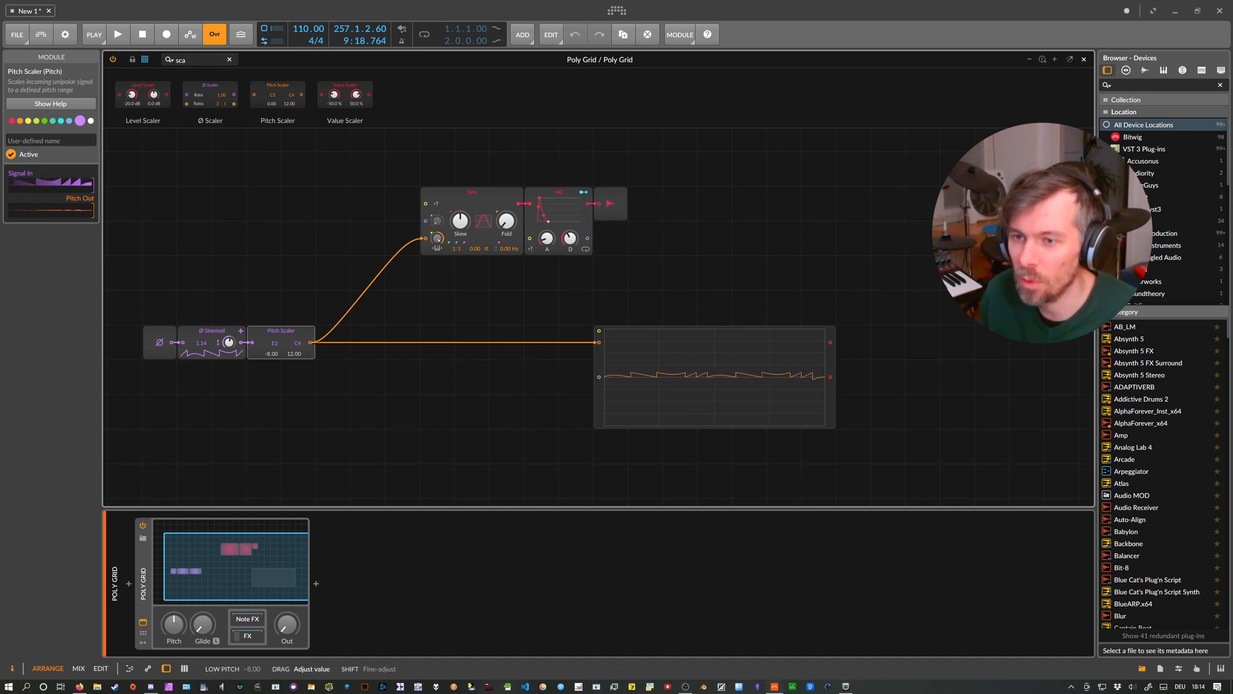
left_click_drag(314, 292, 286, 327)
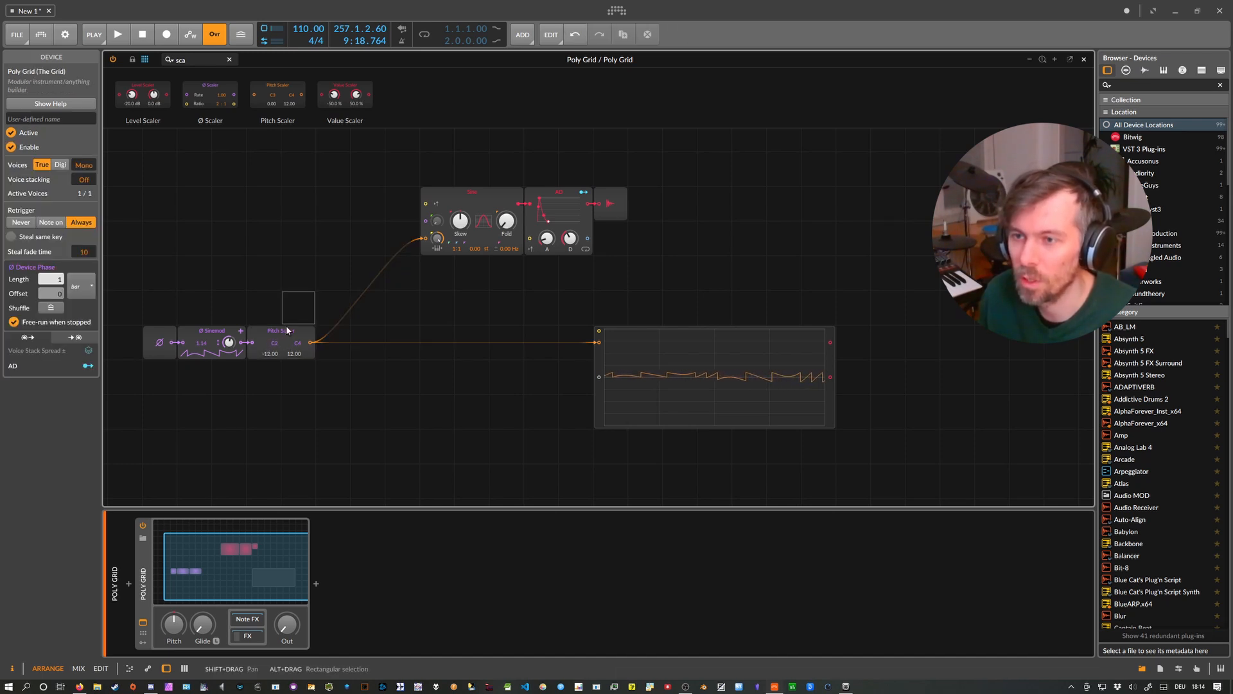
- Connect the Ø Sinemod output to the AD gate input and audition the patch at about -8.6 dB output level
left_click_drag(505, 255, 529, 238)
left_click_drag(287, 624, 287, 639)
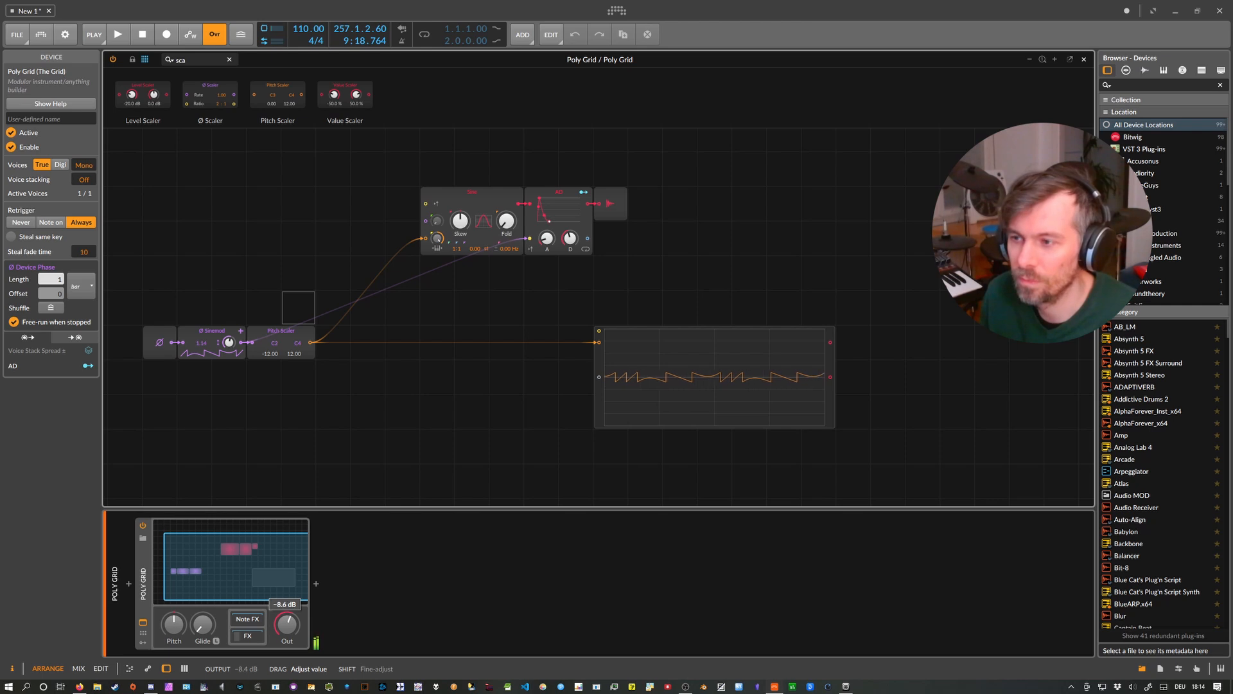
left_click_drag(287, 623, 285, 624)
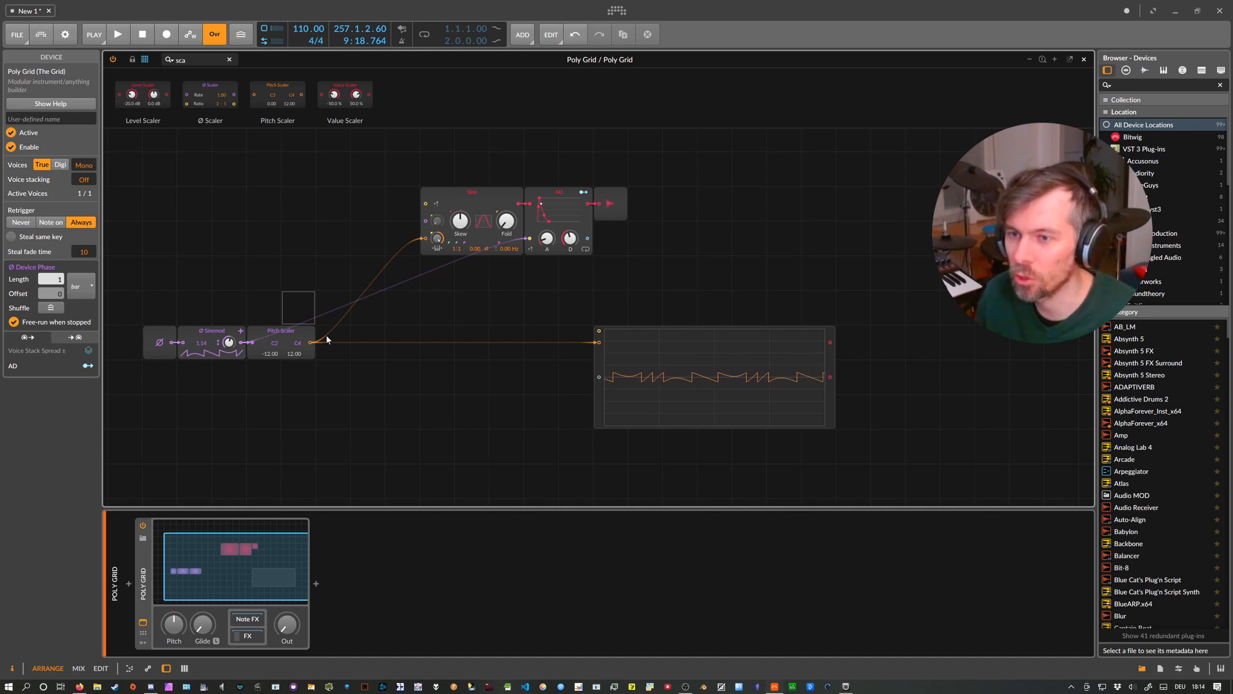
- Search the modules for "pitch" and insert a Pitch Quantize between the Pitch Scaler and the Sine pitch input
left_click(300, 325)
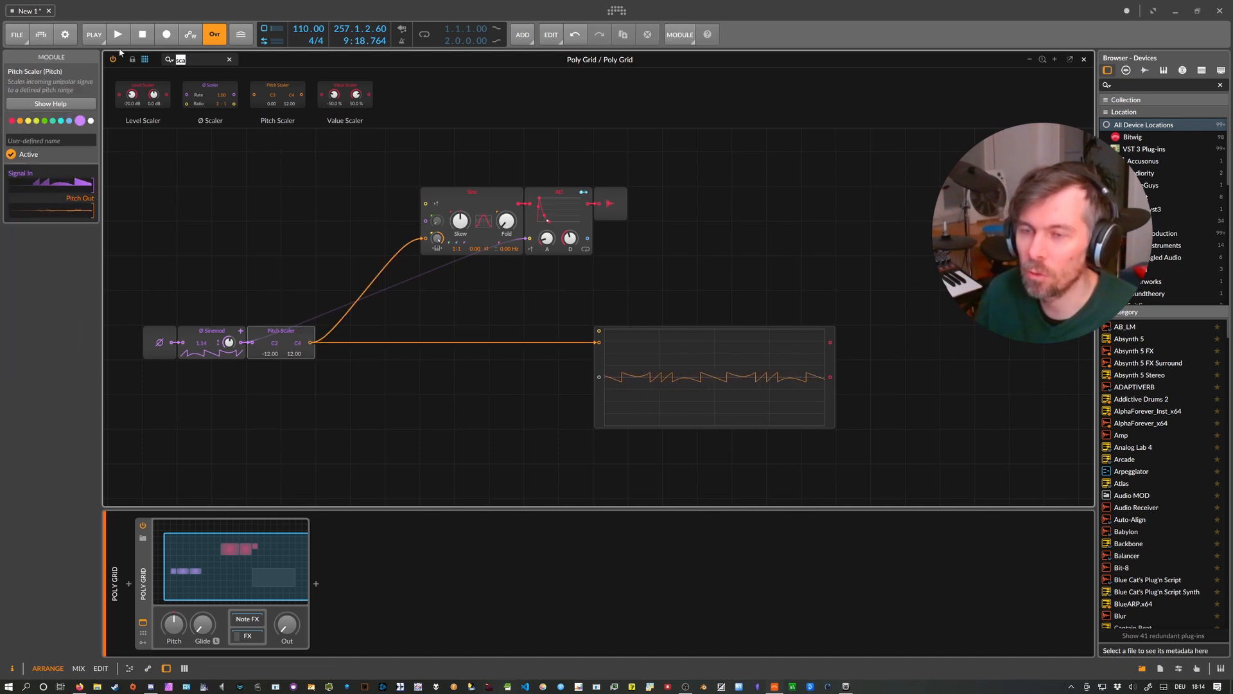
key("BackSpace")
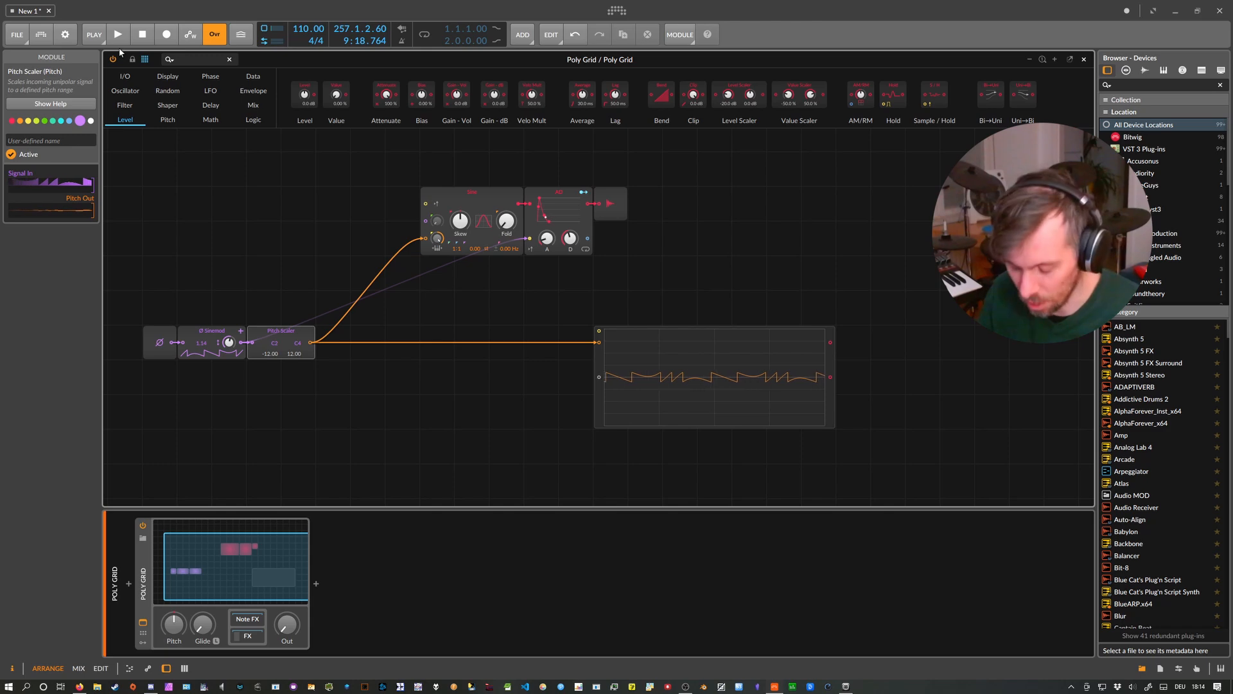
type("pitch")
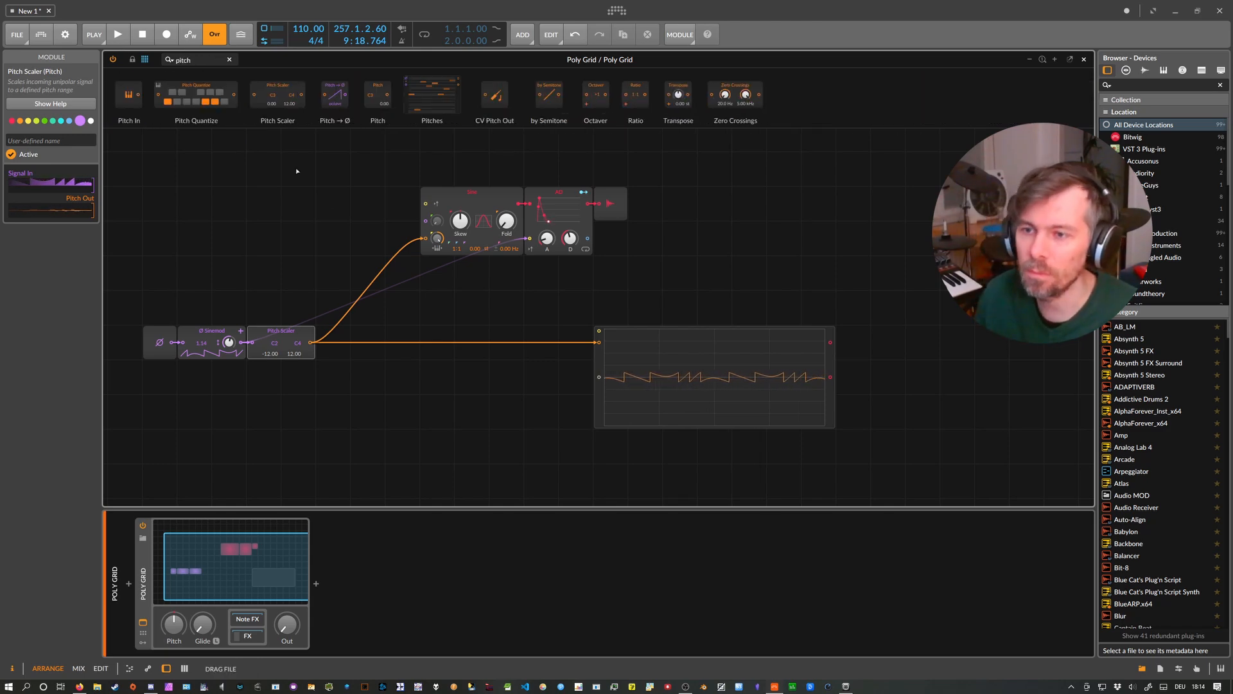
left_click_drag(427, 242, 426, 240)
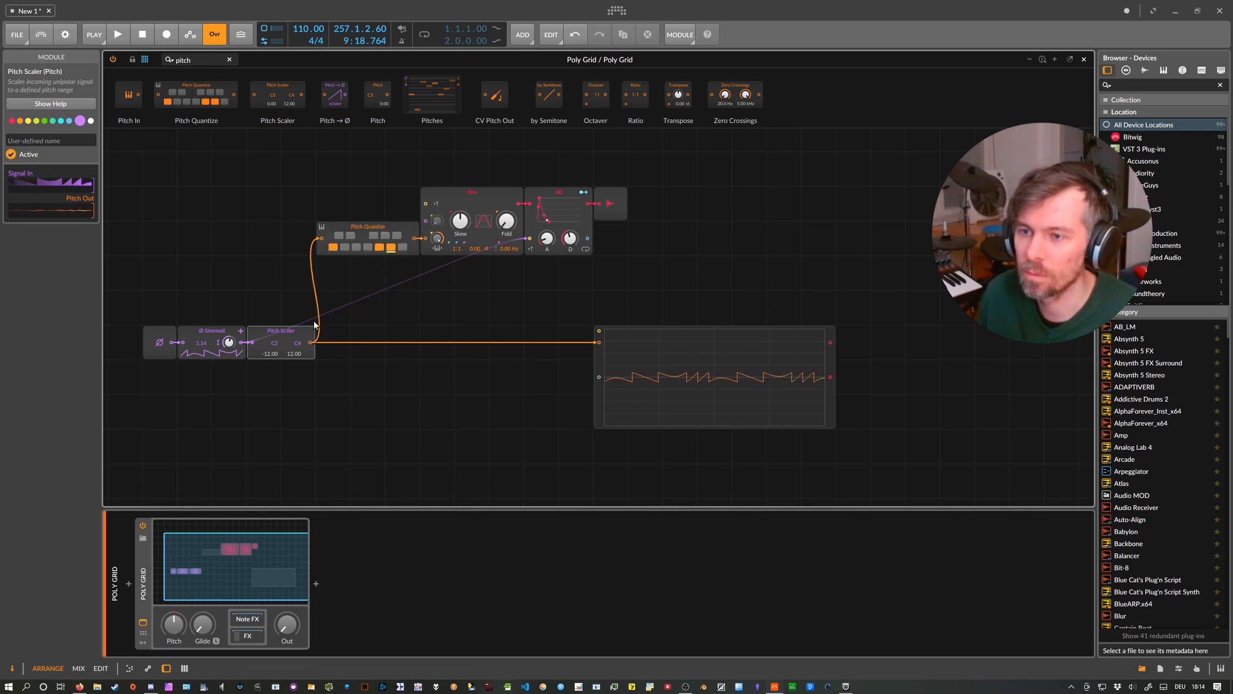
- Set the Pitch Quantize keys to C#, D#, F, F#, G# and A# only, disabling C, G and A
left_click(334, 247)
left_click(379, 247)
left_click(391, 248)
left_click(339, 236)
left_click(350, 237)
left_click(368, 247)
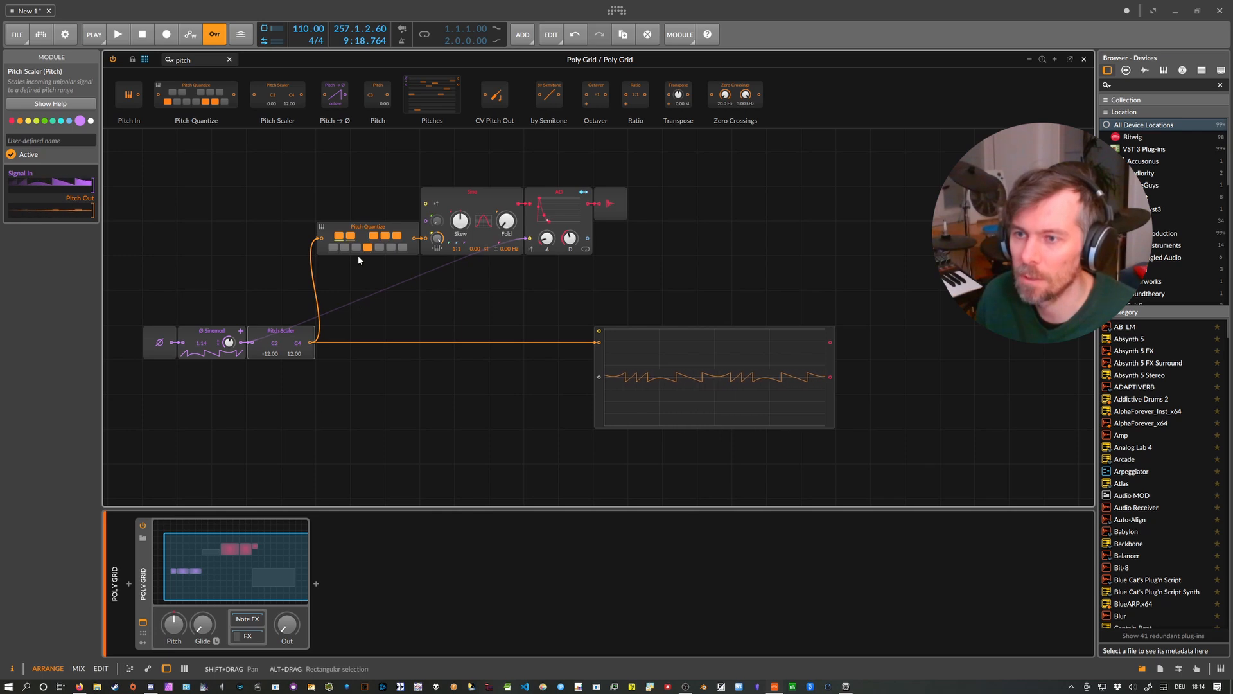
- Audition the quantized patch at about -5.5 dB output level, resetting the level when finished
left_click_drag(287, 624, 287, 559)
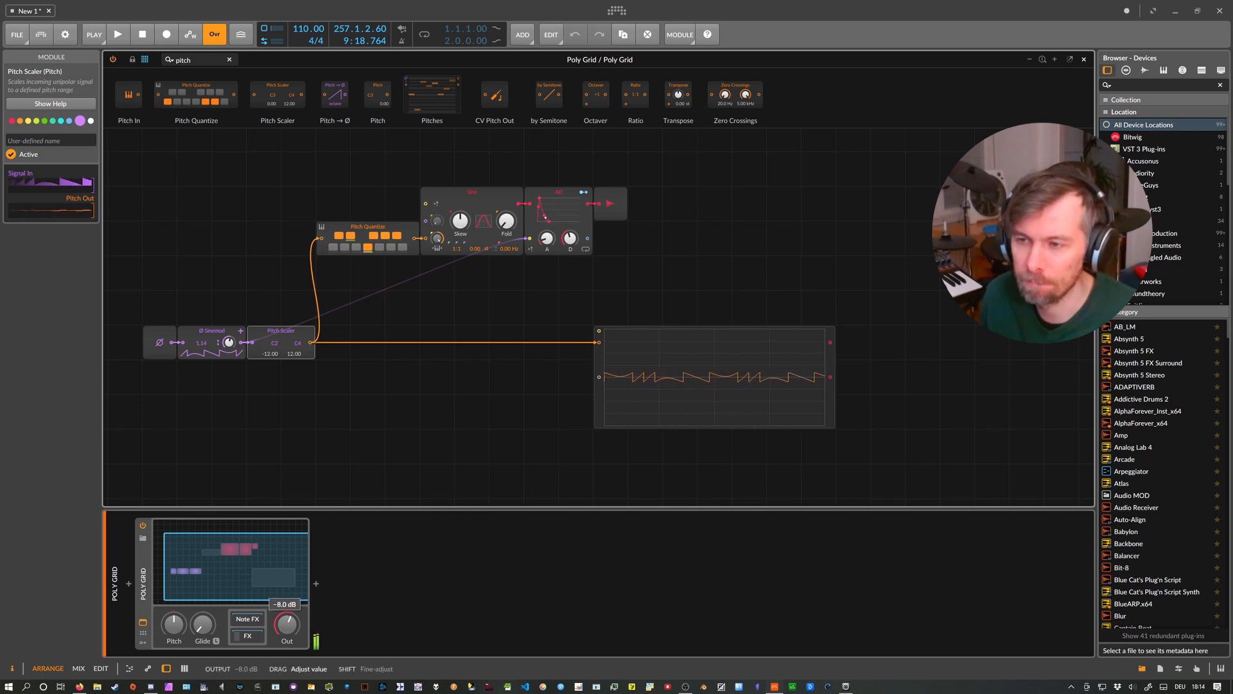
left_click_drag(288, 629, 288, 630)
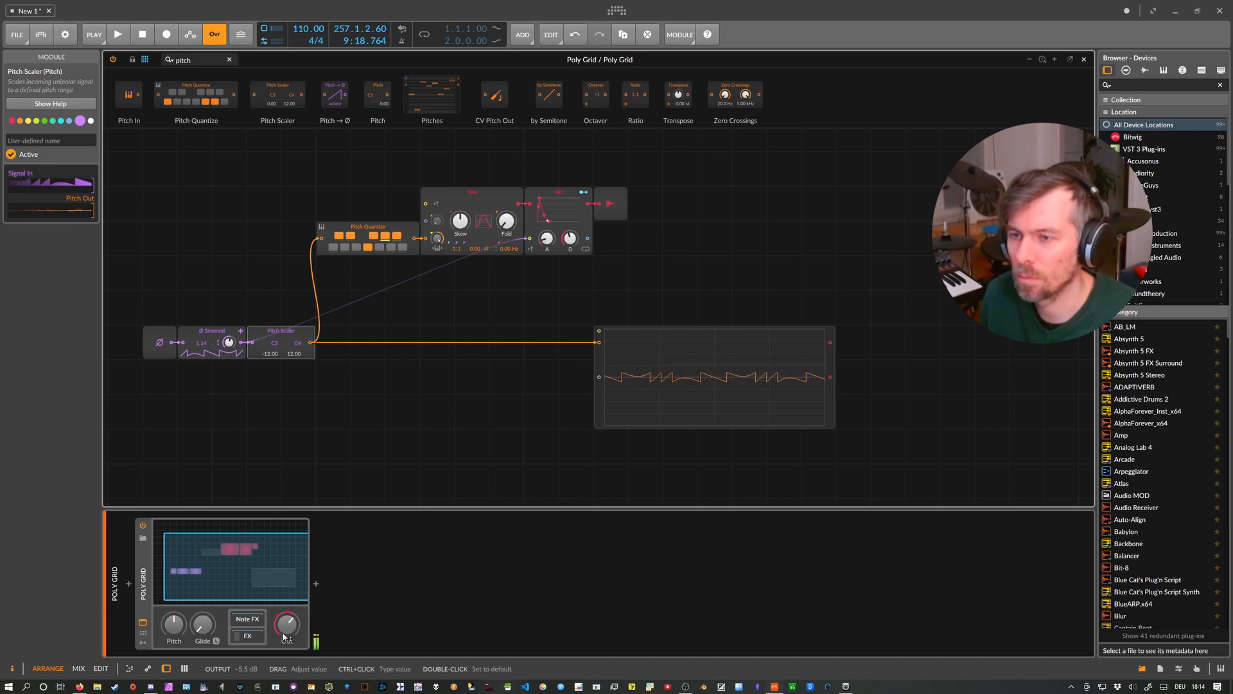
double_click(285, 631)
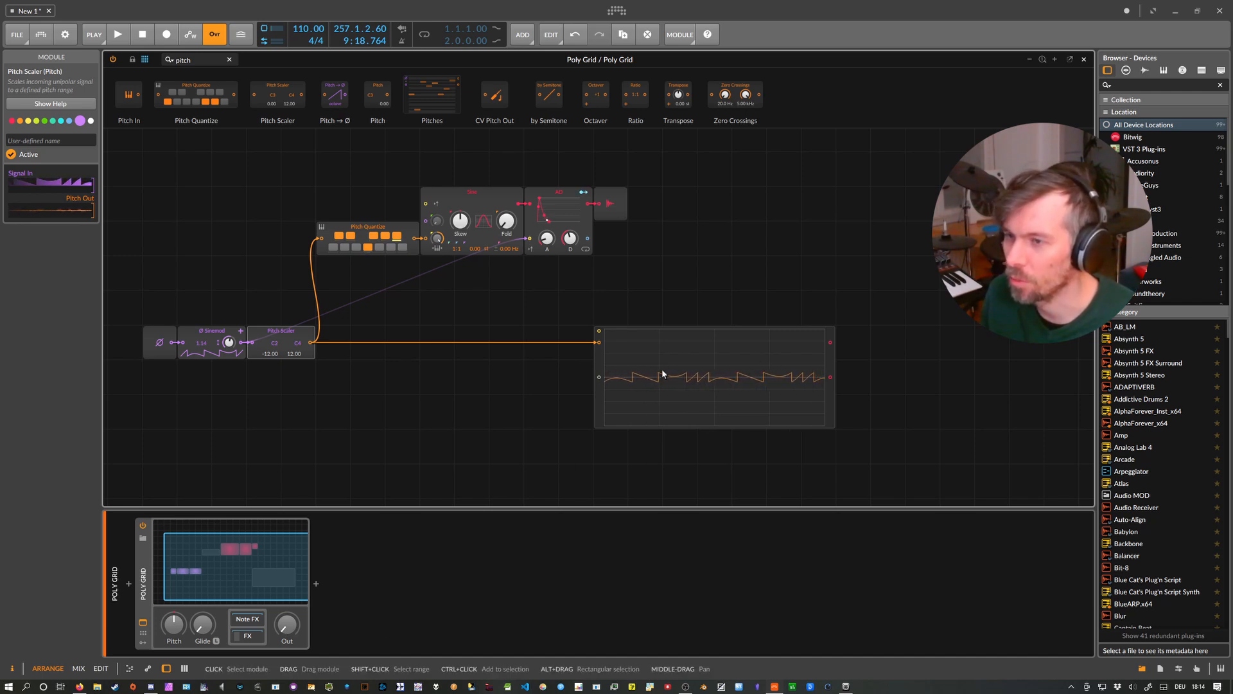
- Shift the Sine, AD and output modules farther from Pitch Quantize and insert a Sample / Hold before the Sine pitch input
left_click_drag(678, 238, 468, 201)
left_click_drag(470, 197, 574, 196)
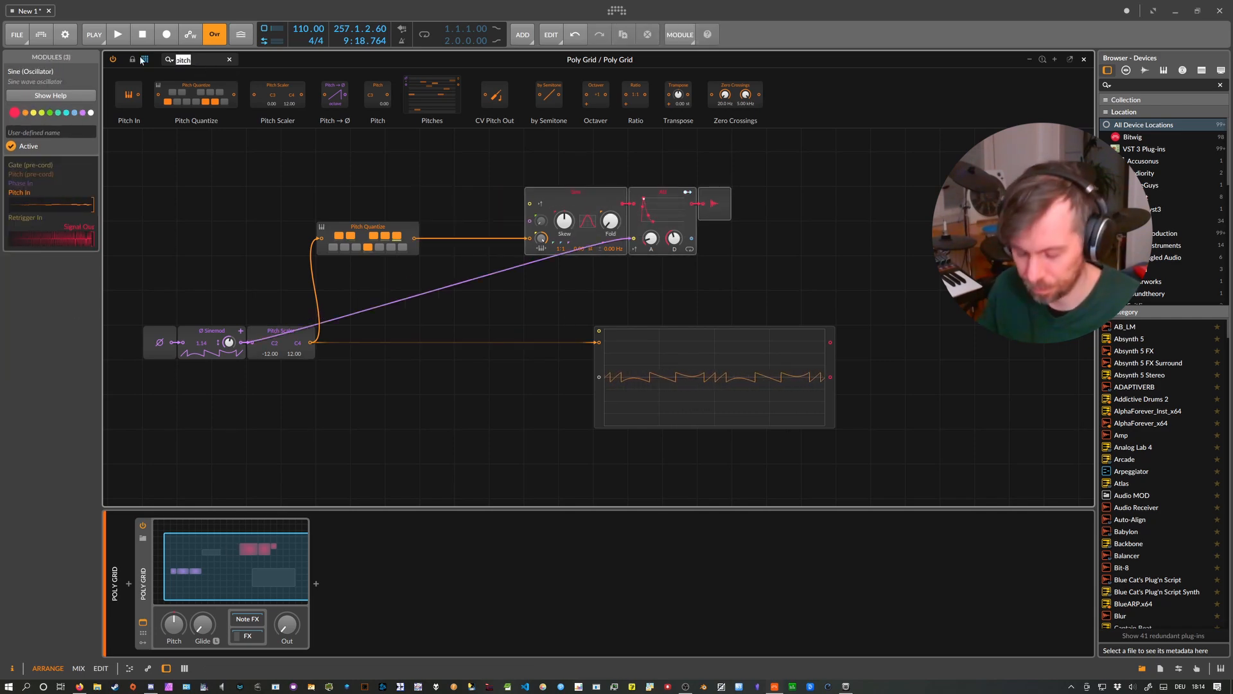
type("sample")
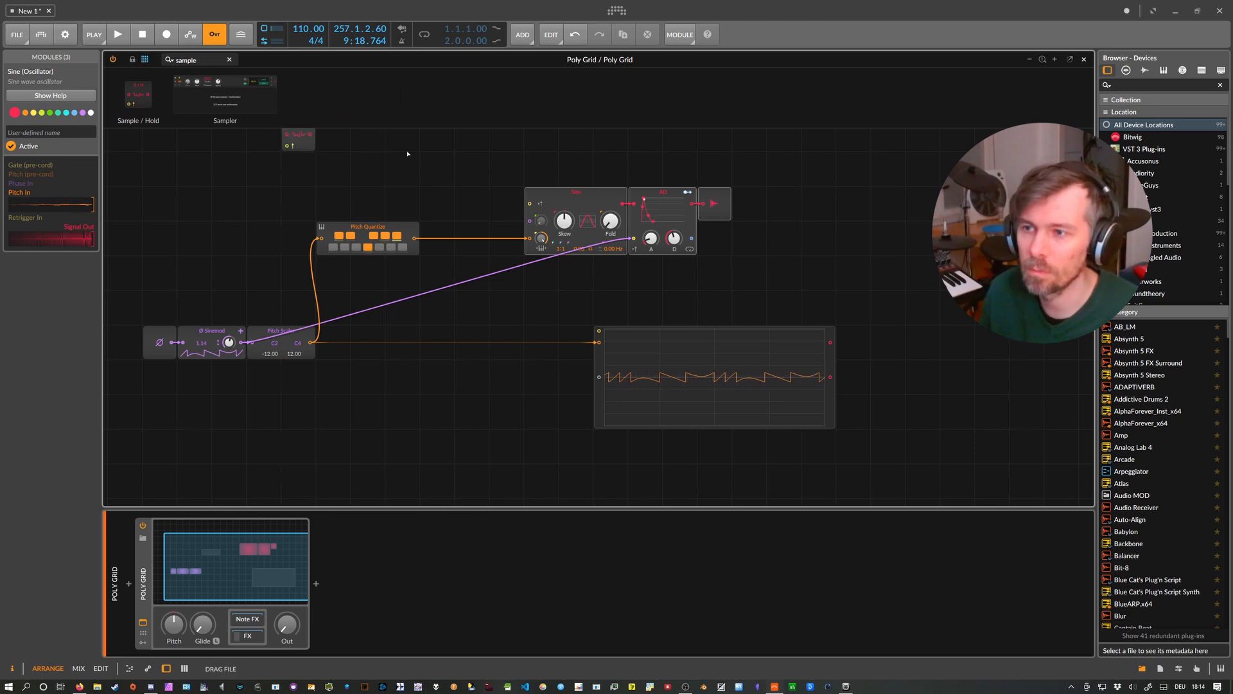
left_click_drag(533, 242, 510, 227)
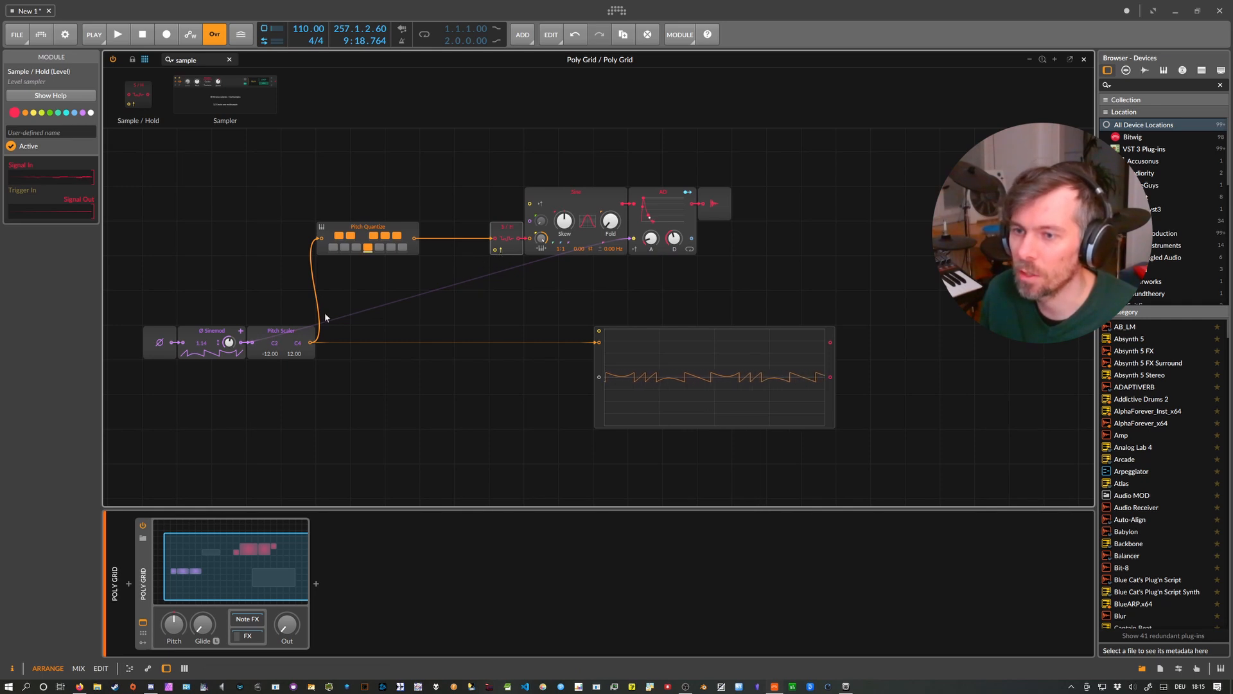
- Connect the Ø Sinemod output to the Sample / Hold trigger and show only the Sample / Hold output on the oscilloscope
left_click_drag(246, 341, 595, 377)
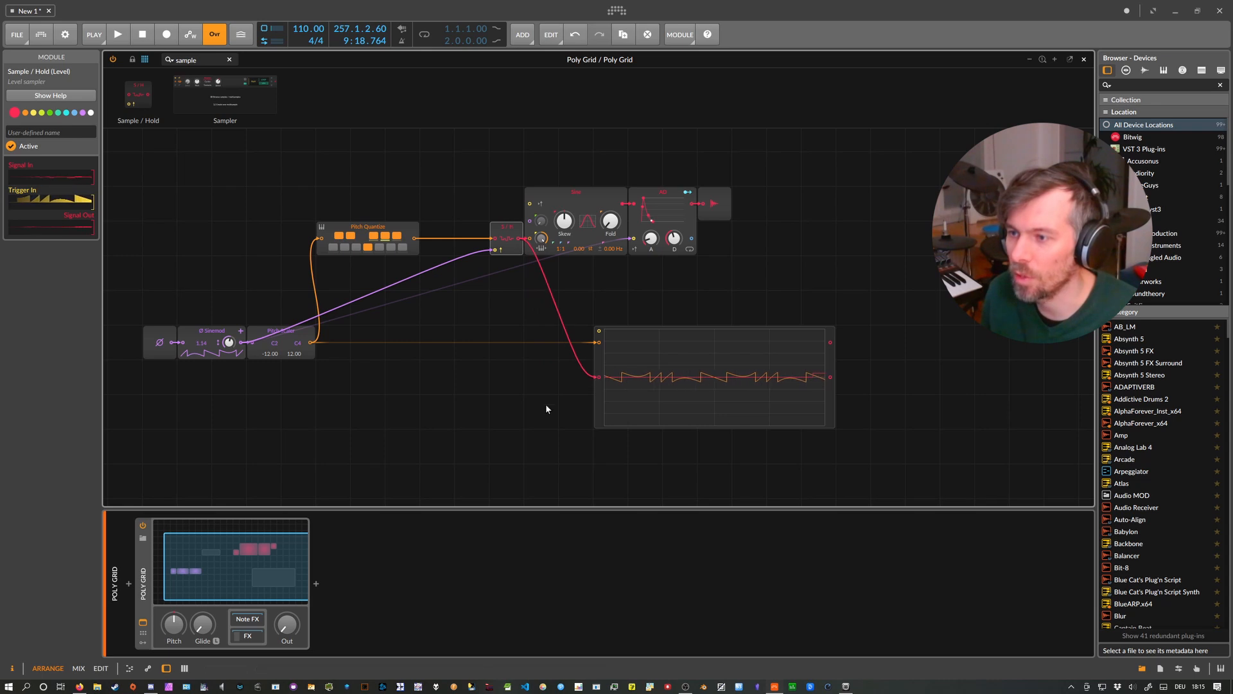
double_click(599, 343)
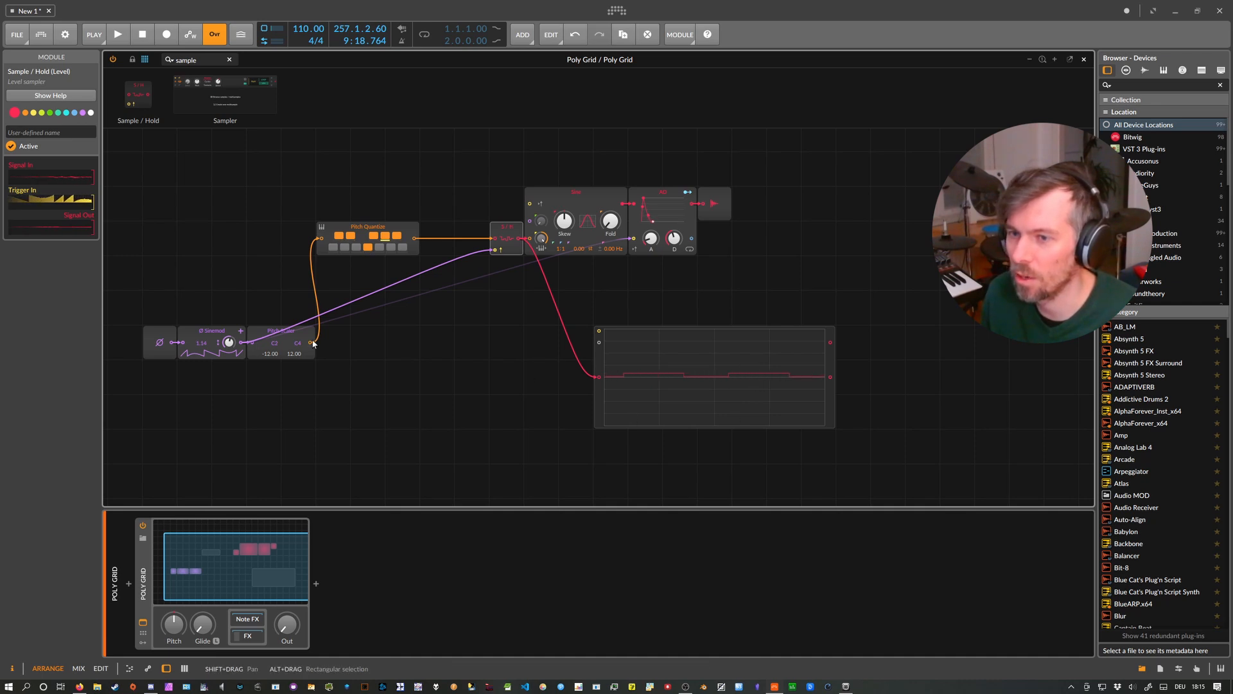
mouse_move(414, 239)
left_mouse_down()
mouse_move(602, 374)
mouse_move(598, 342)
left_mouse_up()
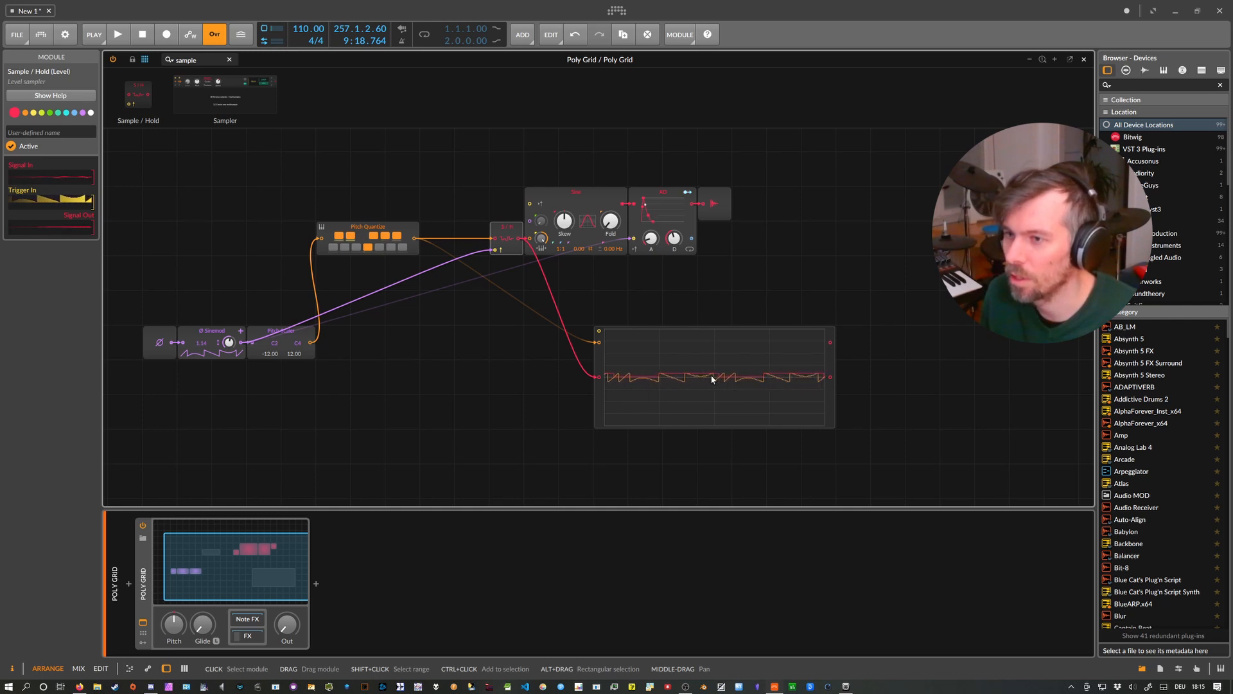
left_click_drag(597, 343, 557, 352)
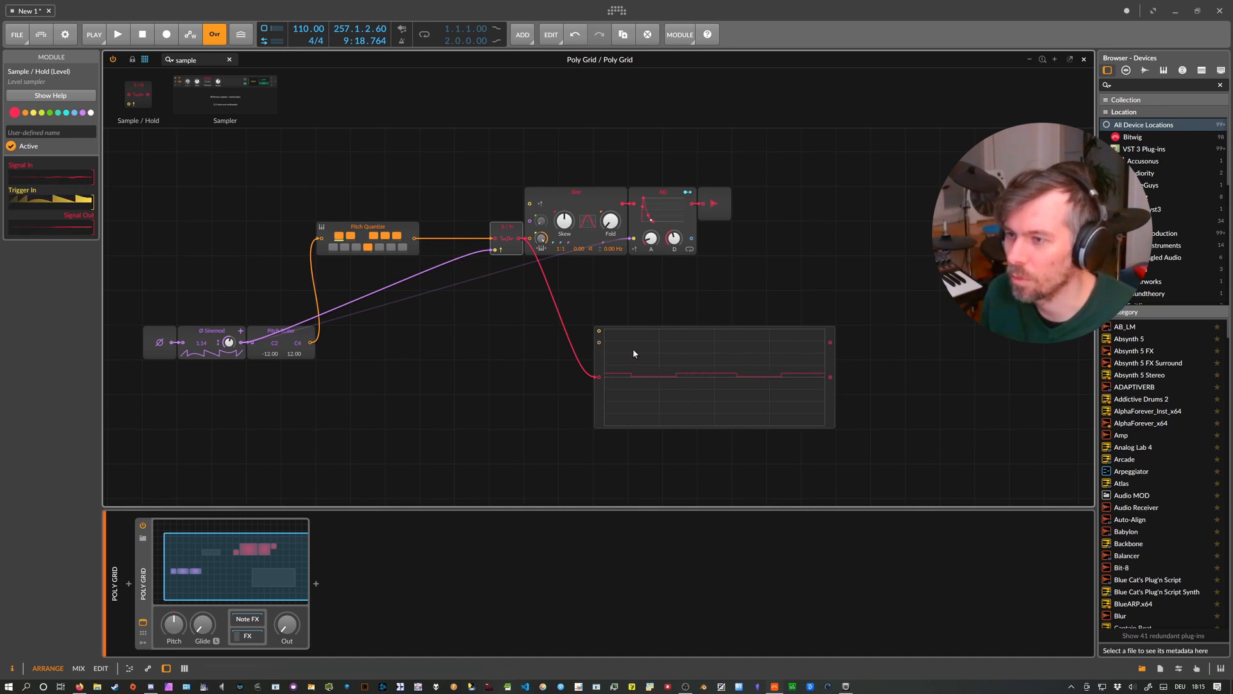
- Adjust the modulation settings of Ø Sinemod
mouse_move(228, 342)
left_click_drag(229, 342, 228, 338)
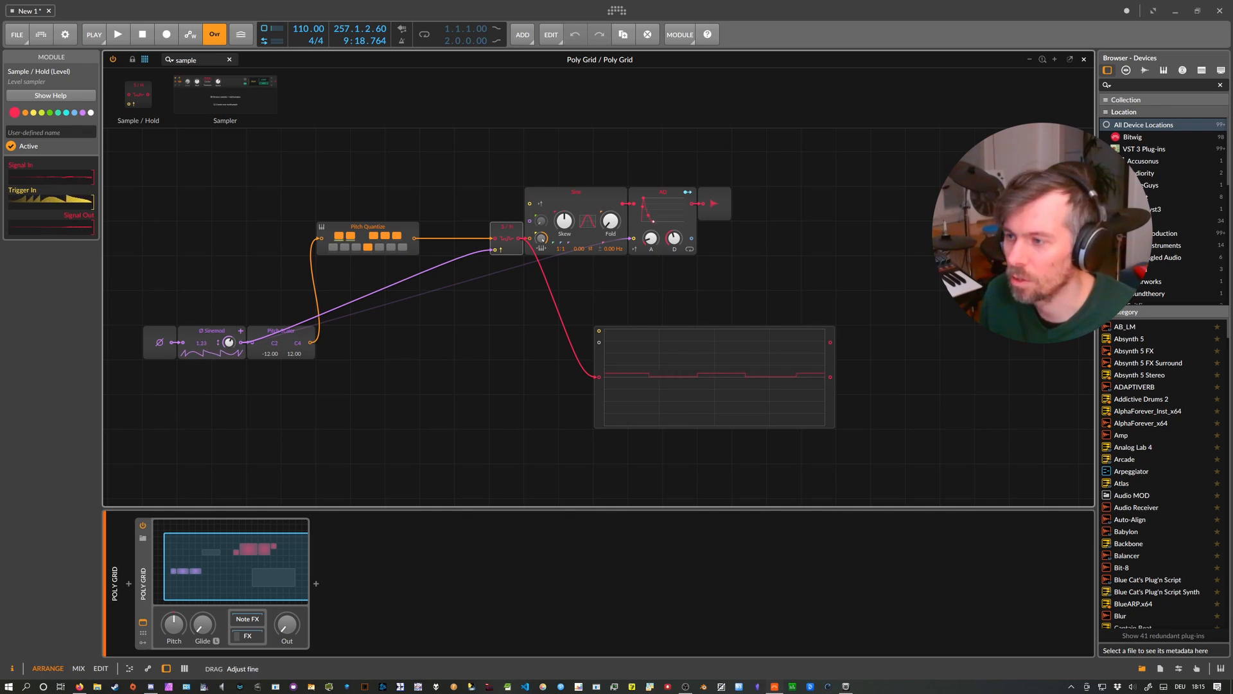
left_click_drag(203, 344, 203, 342)
left_click(211, 350)
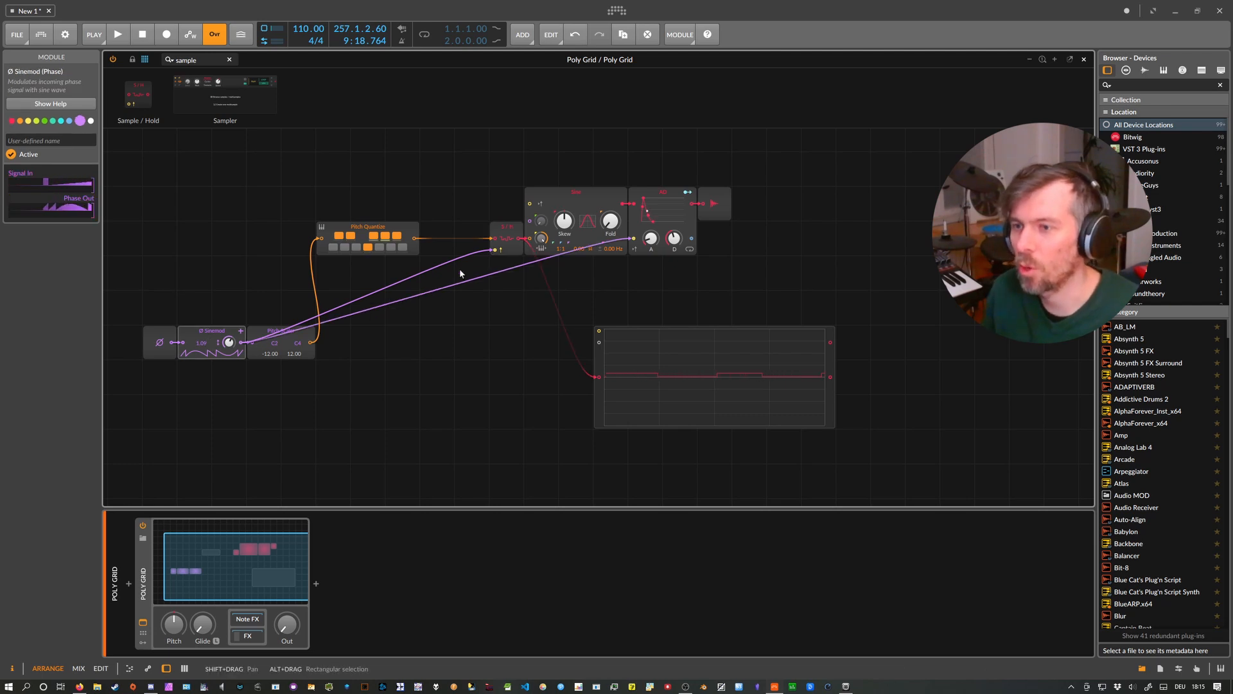
mouse_move(287, 623)
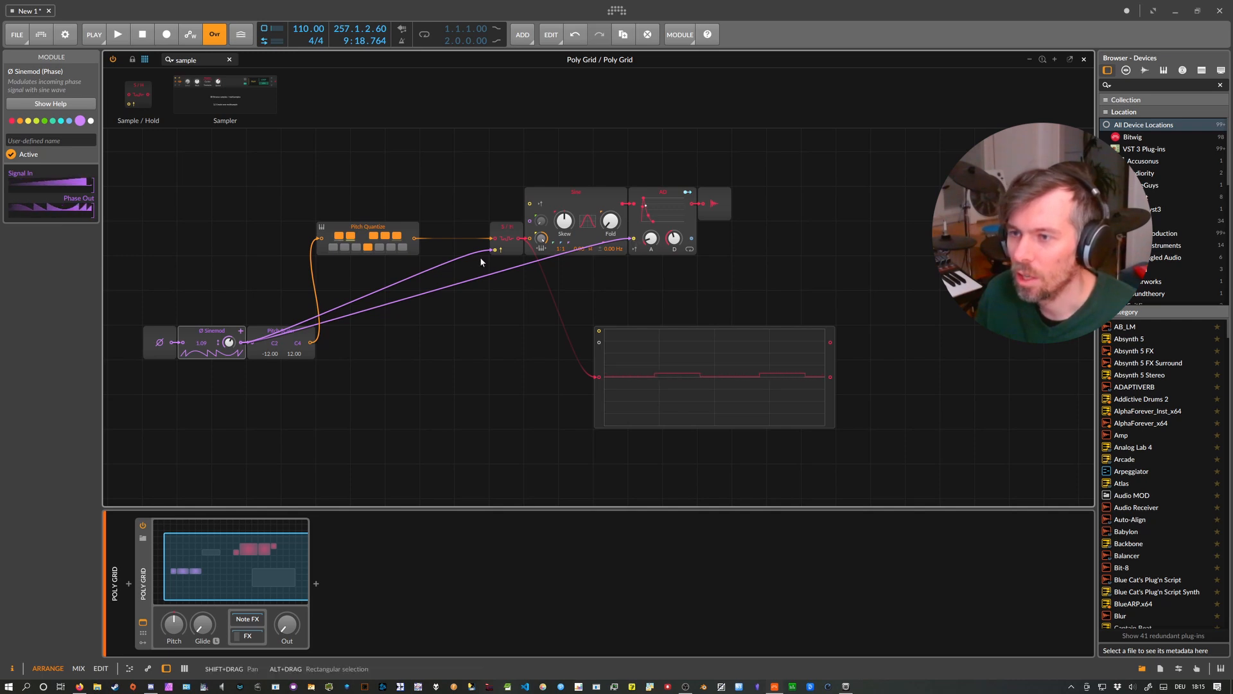
- Remove the cables from the Sample / Hold trigger and AD gate inputs, and show the Ø Sinemod output on the oscilloscope
double_click(495, 250)
double_click(633, 239)
left_click(658, 202)
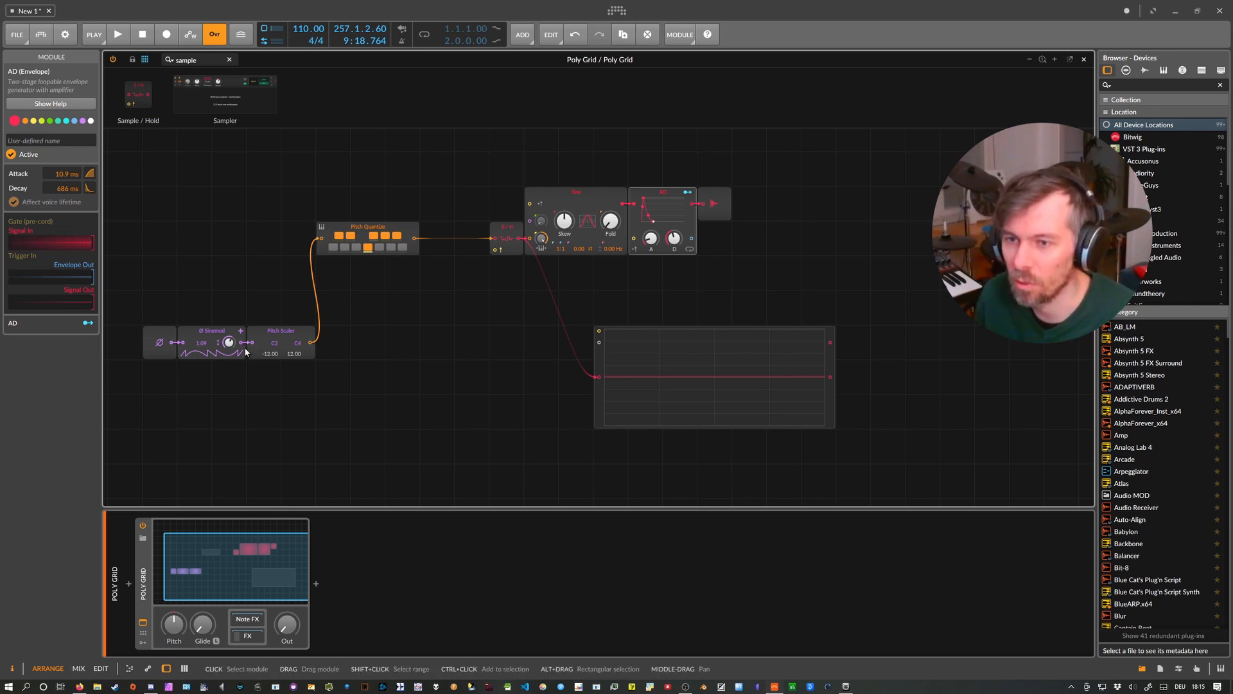
left_click_drag(246, 342, 599, 377)
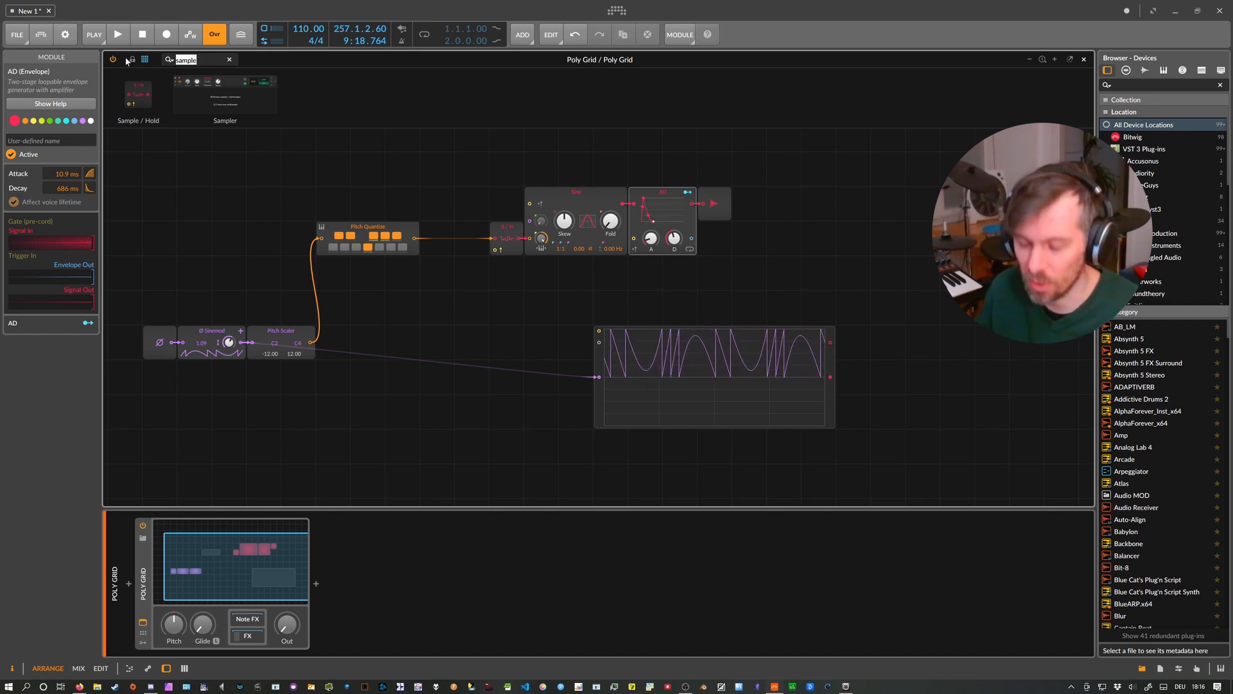
- Insert a Gates module below Sine and connect its output to the AD gate and Sample / Hold trigger inputs
type("gates")
left_click_drag(157, 95, 542, 278)
left_click_drag(622, 273, 633, 238)
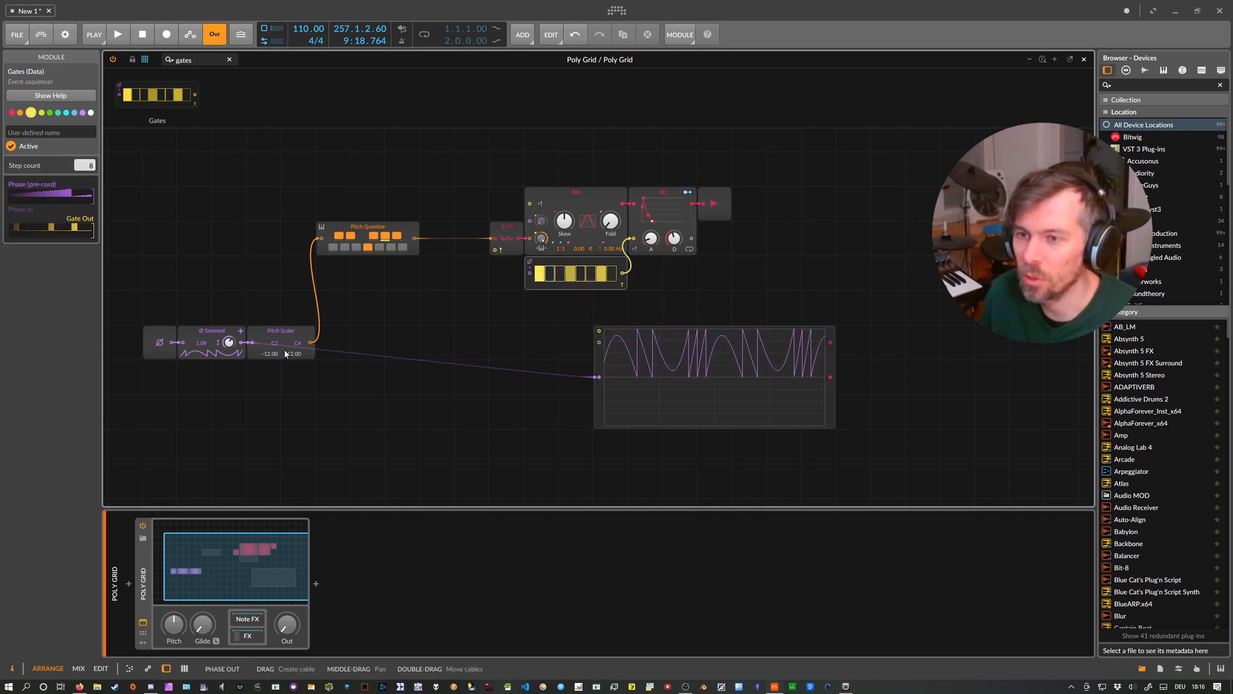
left_click_drag(622, 273, 496, 251)
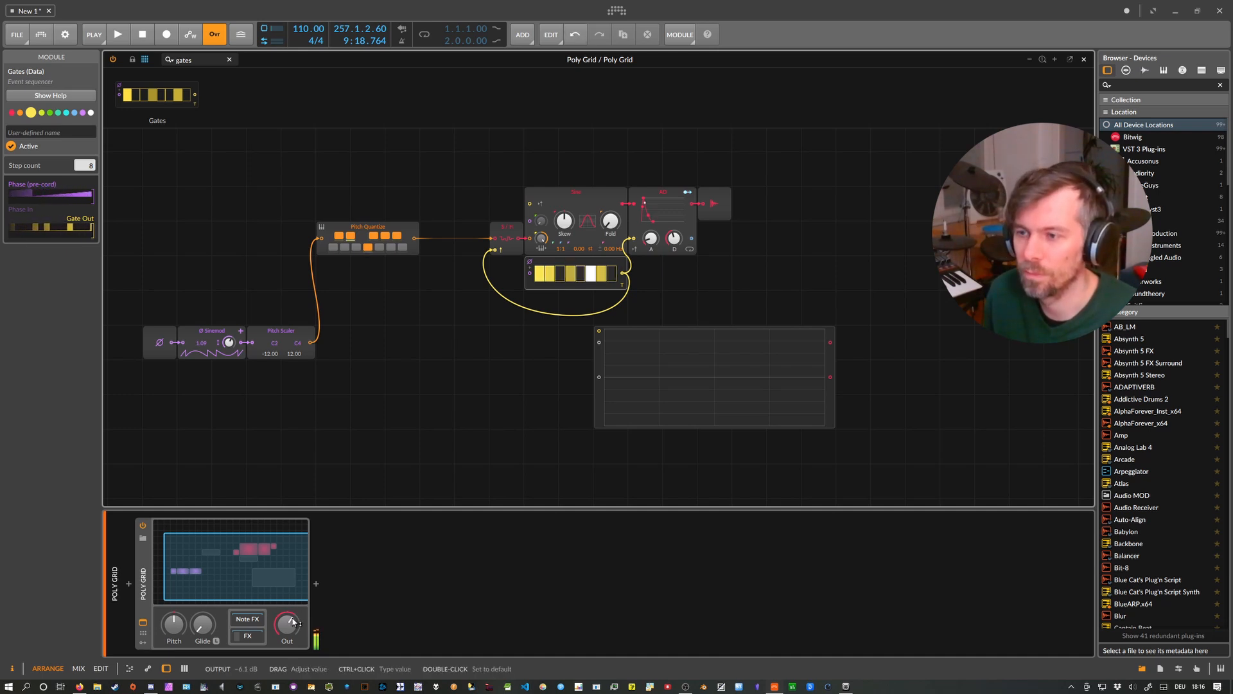
- Slightly readjust the Ø Sinemod modulation and audition the patch with Gates as the trigger source
left_click_drag(230, 344, 230, 339)
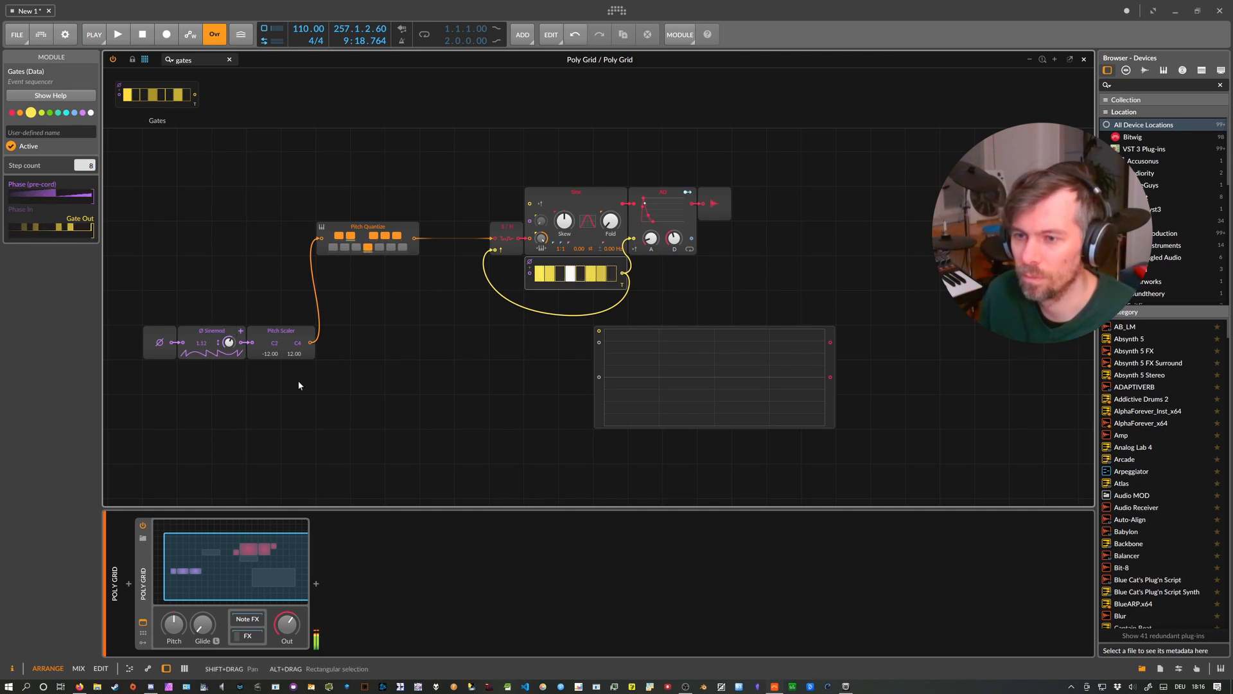
left_click_drag(297, 632, 298, 615)
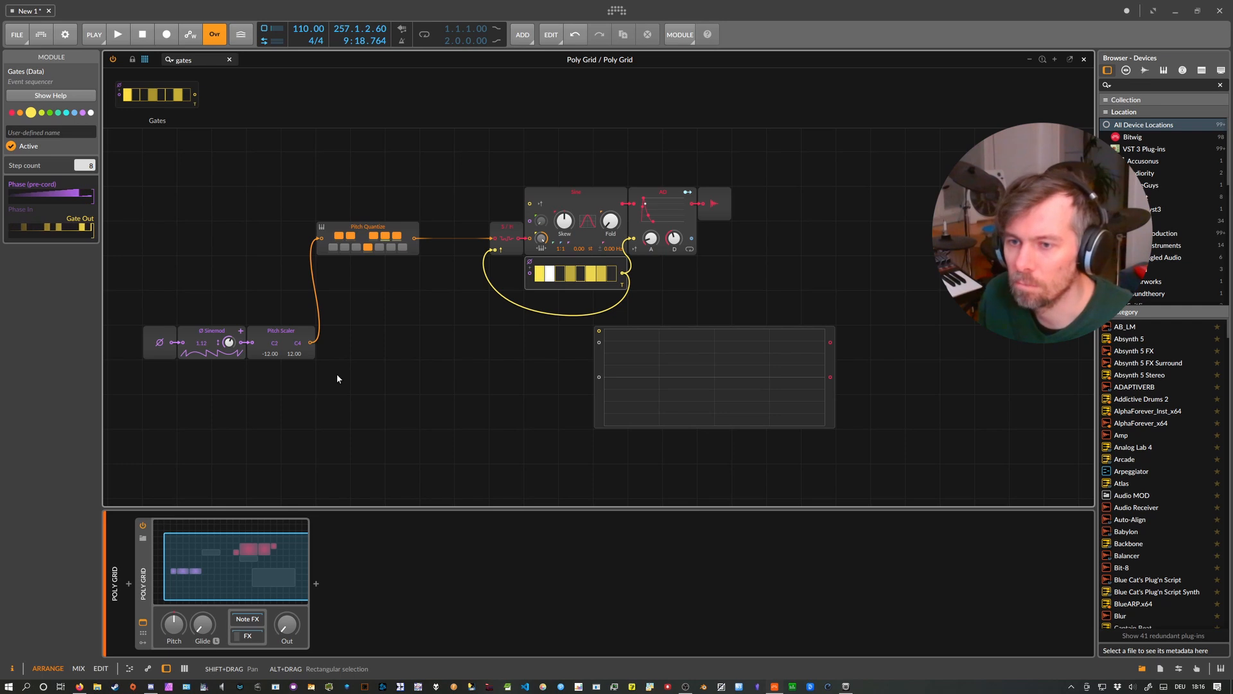
- Connect the Ø Sinemod output to the oscilloscope and paste a copy of Ø Sinemod below the Pitch Scaler
left_click(218, 330)
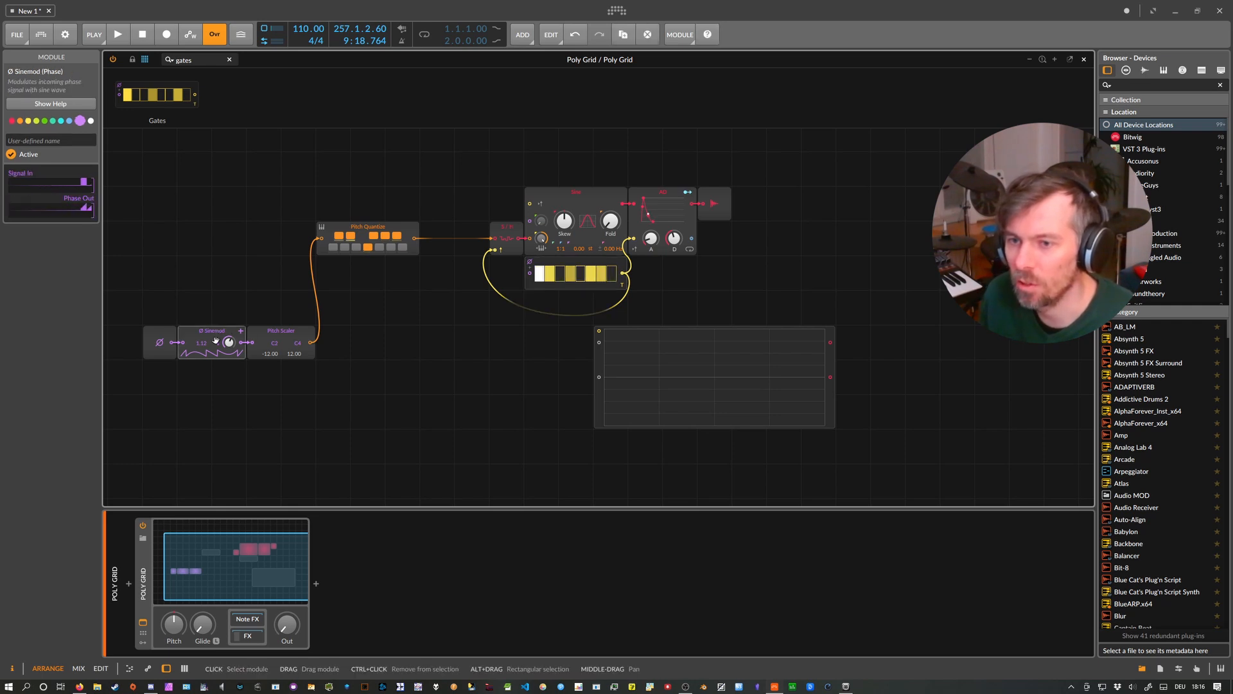
left_click_drag(243, 343, 599, 341)
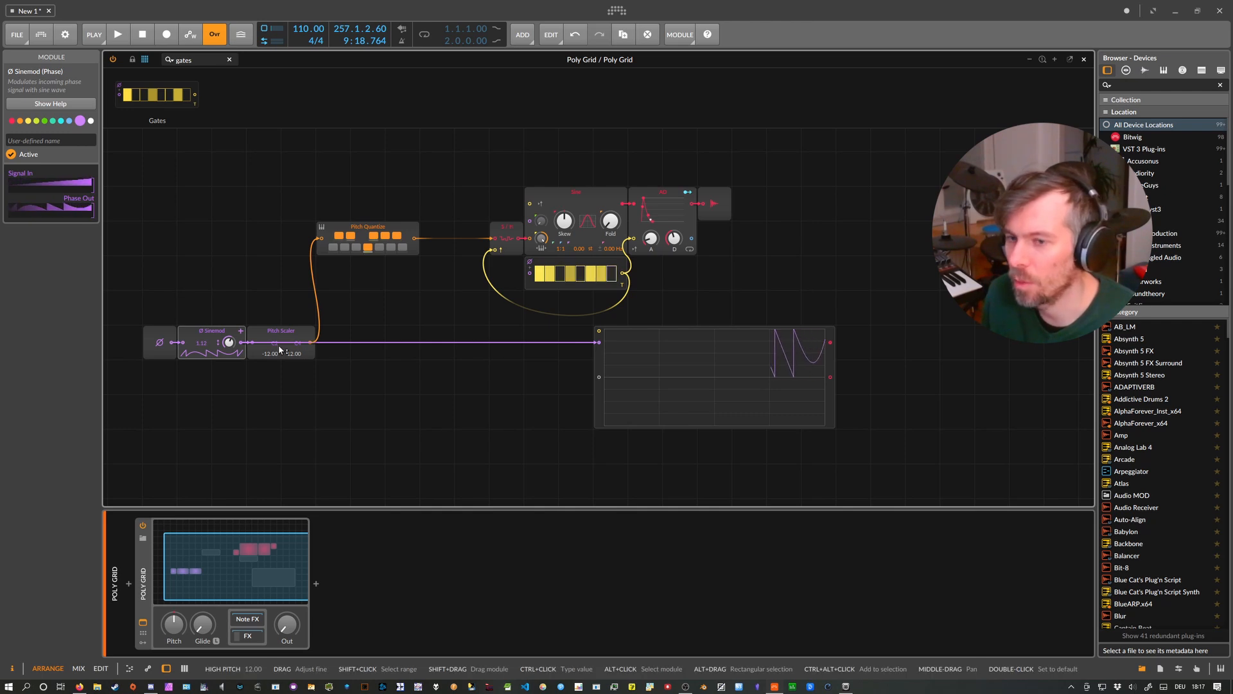
key("ctrl+c")
left_click(333, 400)
key("ctrl+v")
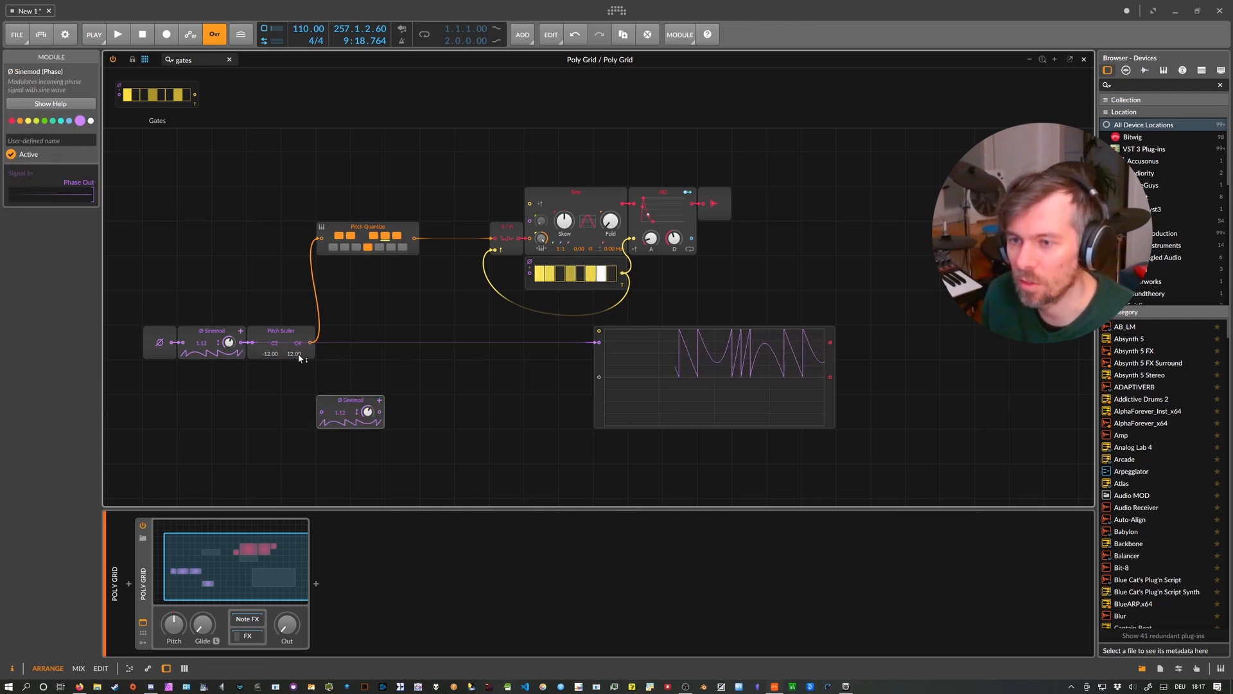
- Feed the first Ø Sinemod output into the copied one and connect the copy's output to the oscilloscope's other signal input
left_click_drag(244, 344, 290, 394)
left_click_drag(244, 342, 499, 382)
left_click_drag(584, 376, 599, 377)
- Connect the second Ø Sinemod to the AD gate and Sample / Hold trigger inputs in place of Gates, and delete Gates
mouse_move(367, 412)
left_mouse_down()
mouse_move(368, 434)
mouse_move(368, 385)
mouse_move(344, 405)
mouse_move(637, 245)
left_mouse_up()
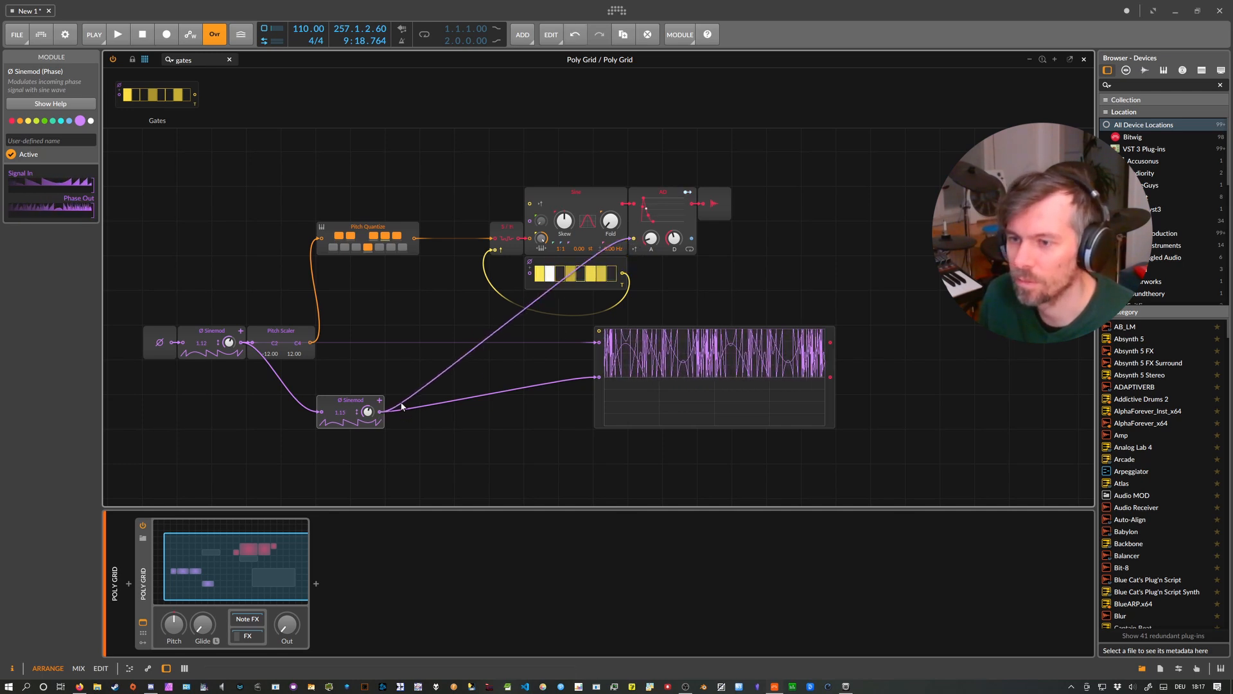
left_click_drag(380, 411, 496, 250)
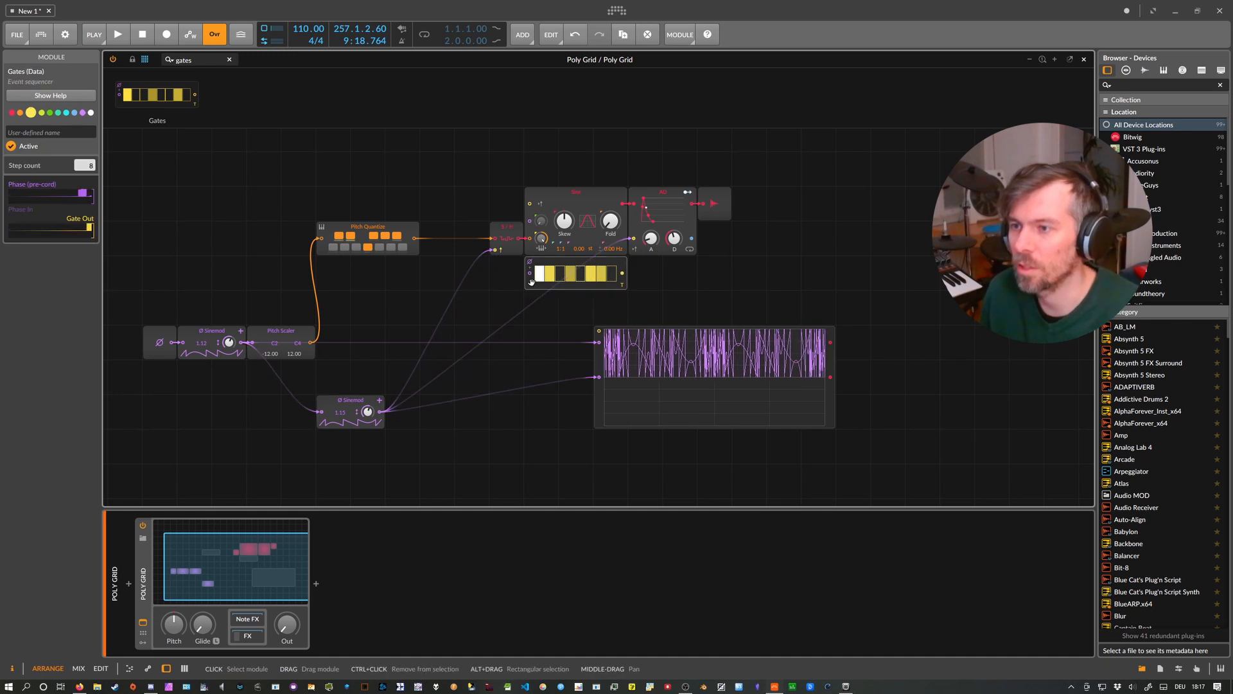
key("Delete")
- Audition the patch while adjusting the second Ø Sinemod's modulation and shortening the AD decay to about 170 ms
left_click_drag(287, 624, 287, 588)
left_click_drag(367, 411, 368, 401)
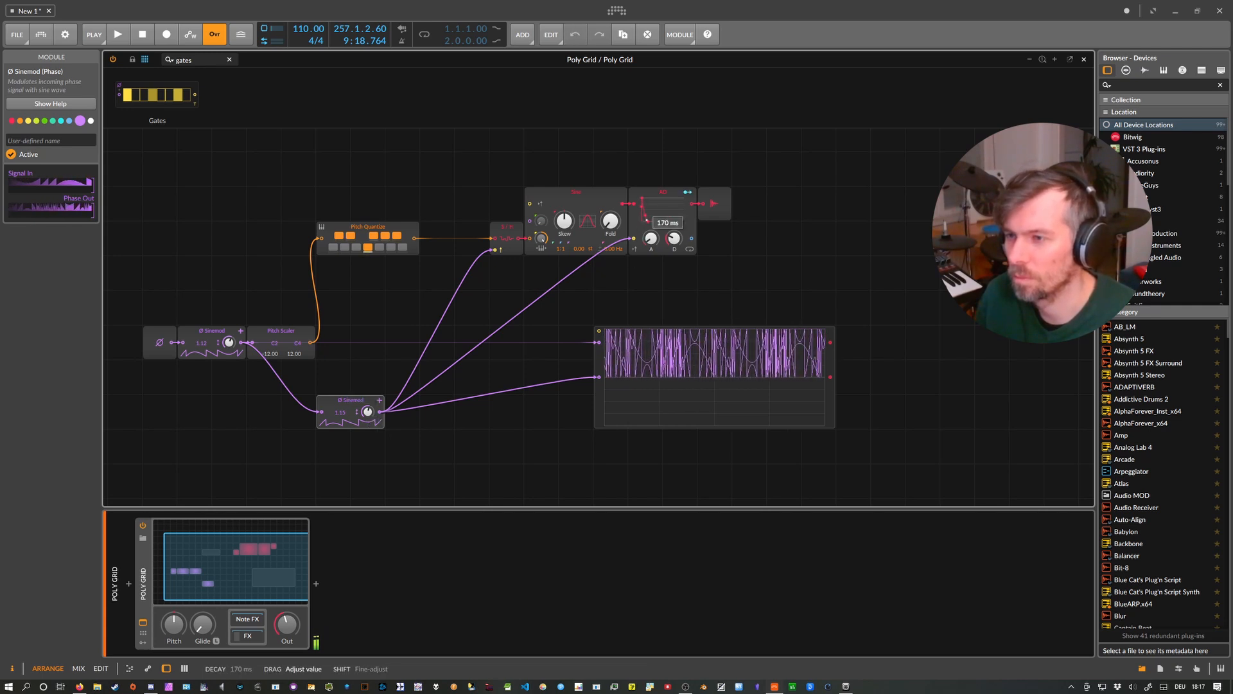
left_click_drag(673, 238, 673, 228)
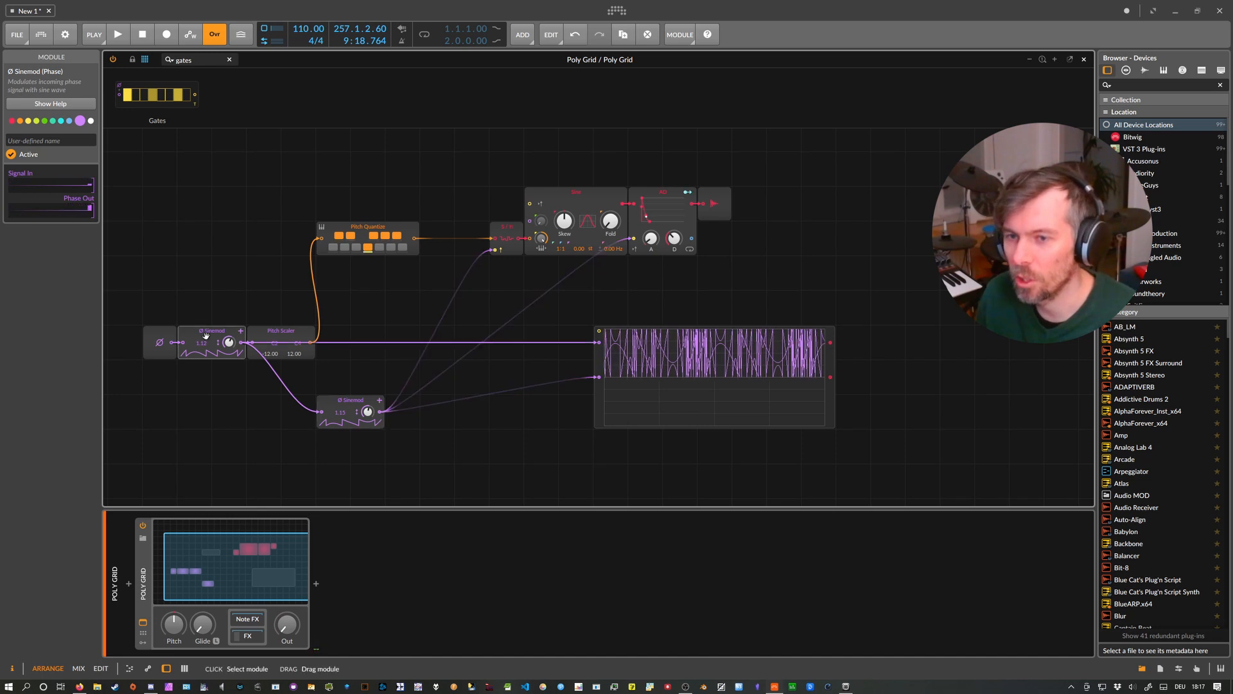
- Move the Pitch Scaler above the first Ø Sinemod's output and align the second Ø Sinemod directly beneath it
left_click_drag(272, 342, 273, 275)
left_click(349, 411)
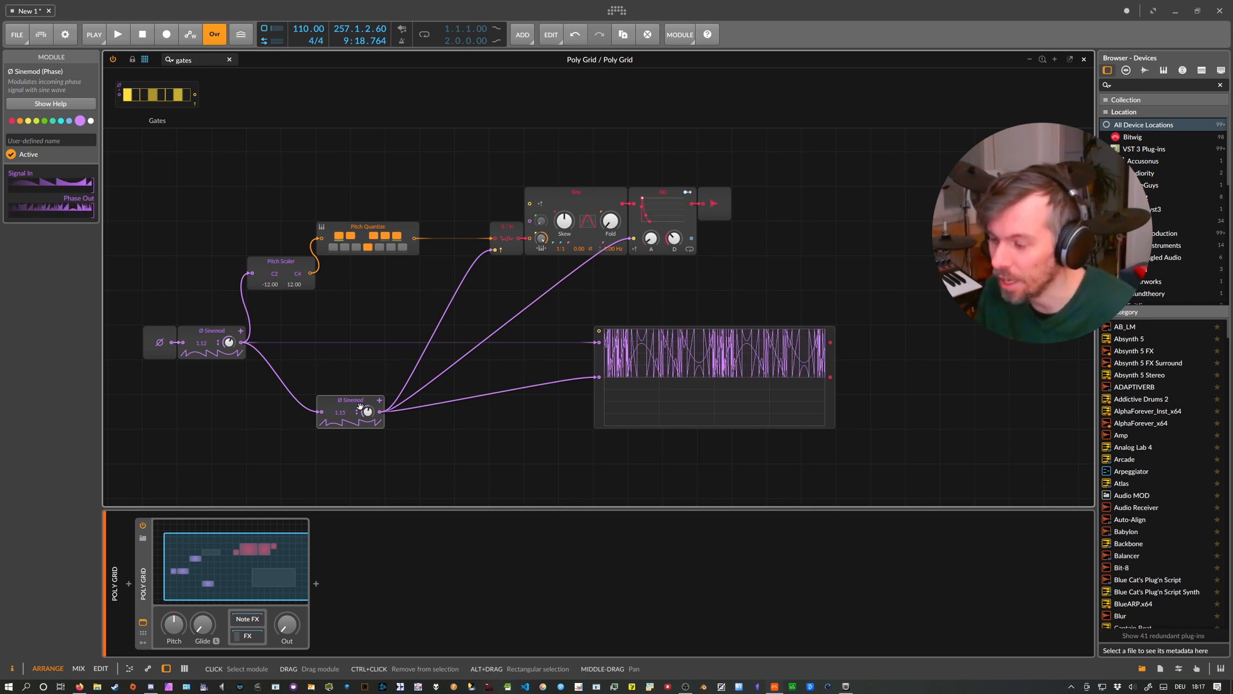
left_click_drag(360, 401, 293, 400)
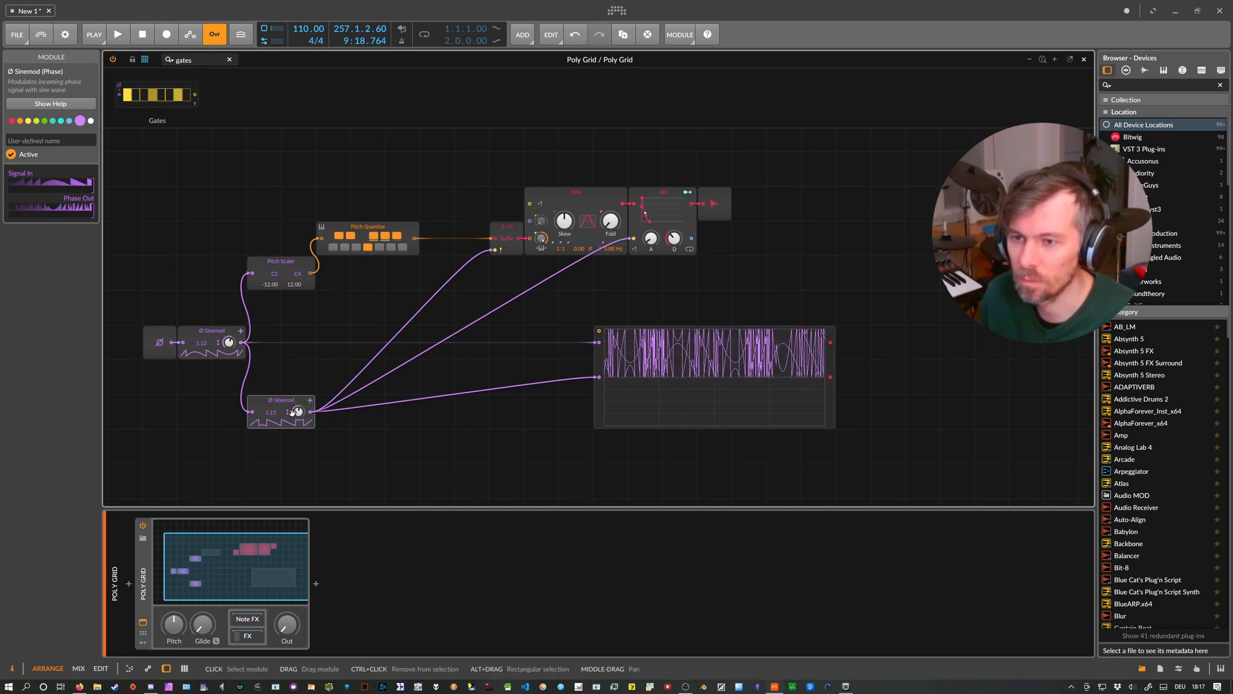
left_click(236, 332)
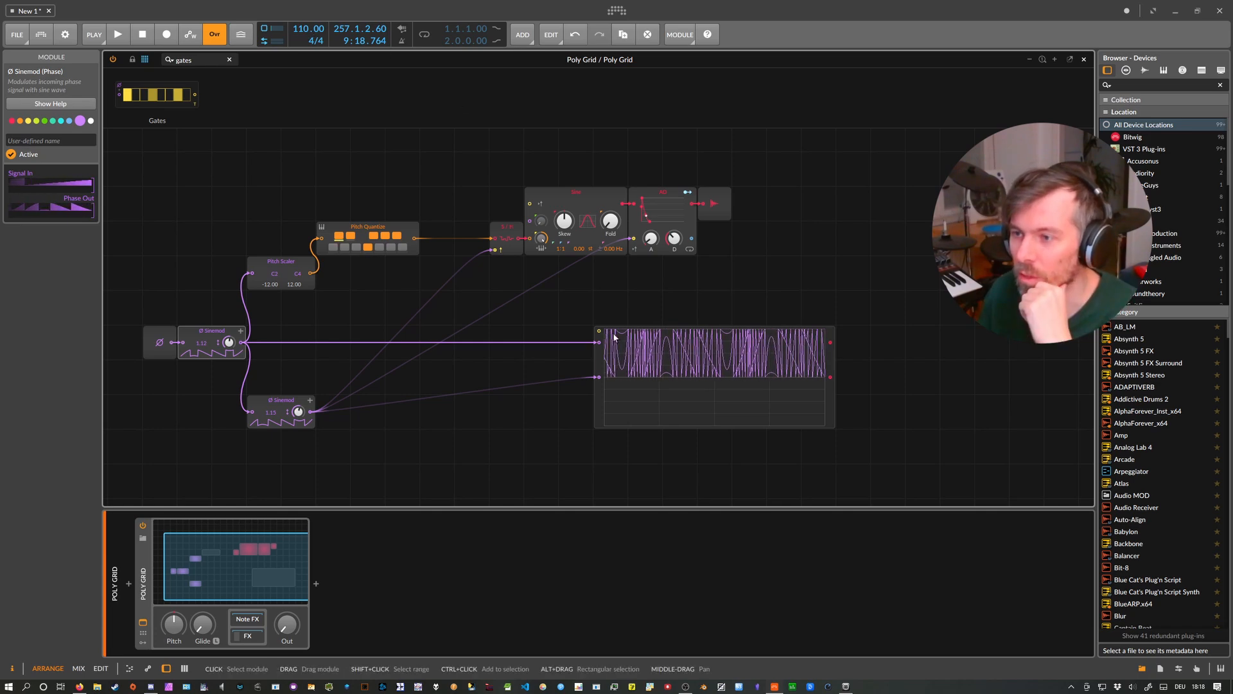
- Add a Clock Quantize module below Sample / Hold and connect the second Ø Sinemod output to its trigger input
triple_click(210, 60)
type("cl")
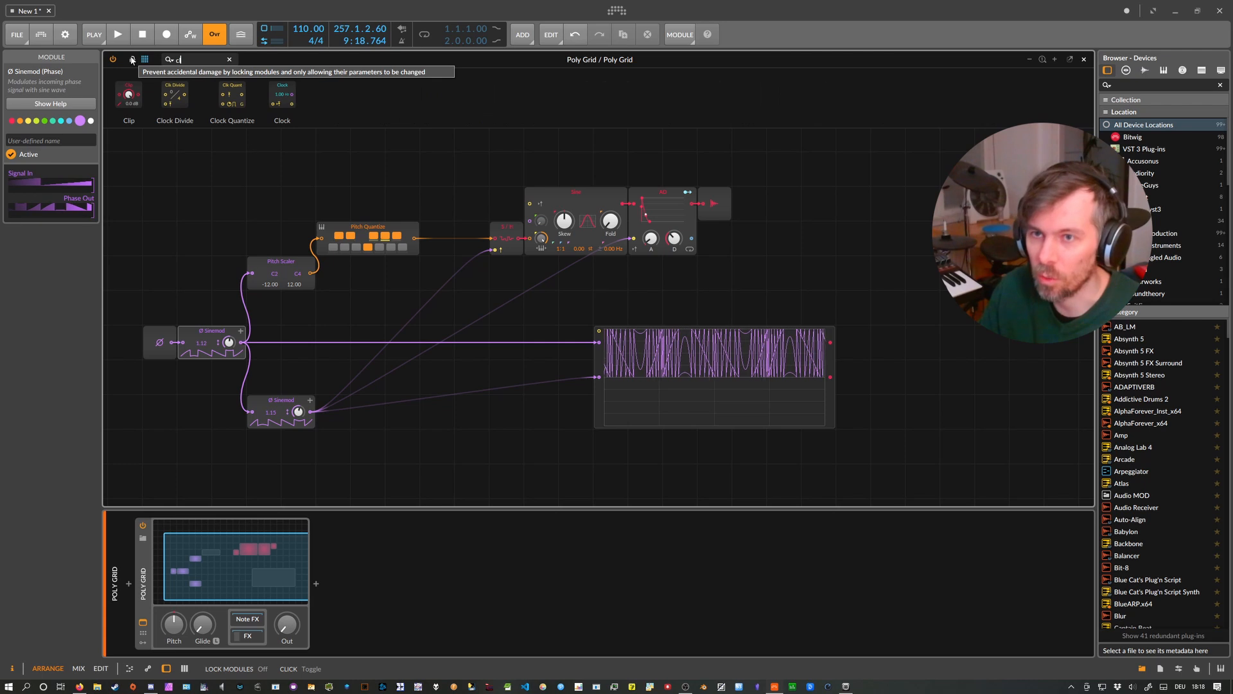
left_click_drag(232, 97, 470, 305)
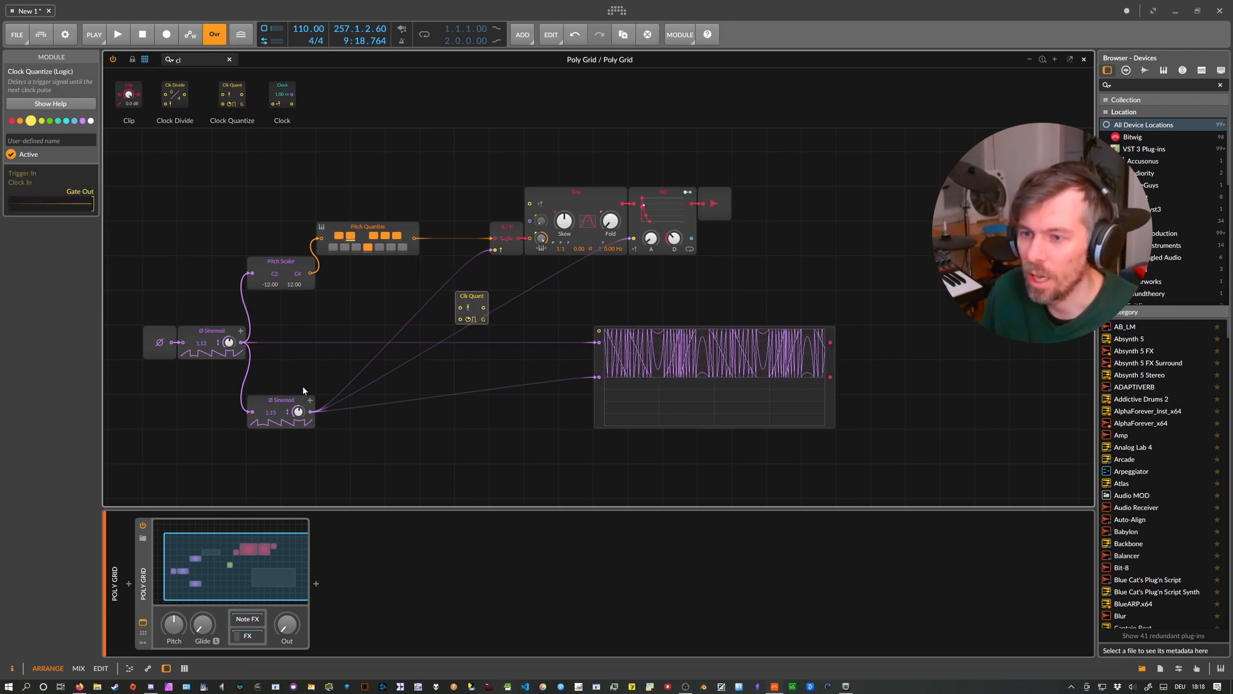
left_click_drag(311, 411, 403, 377)
left_click_drag(450, 332, 460, 308)
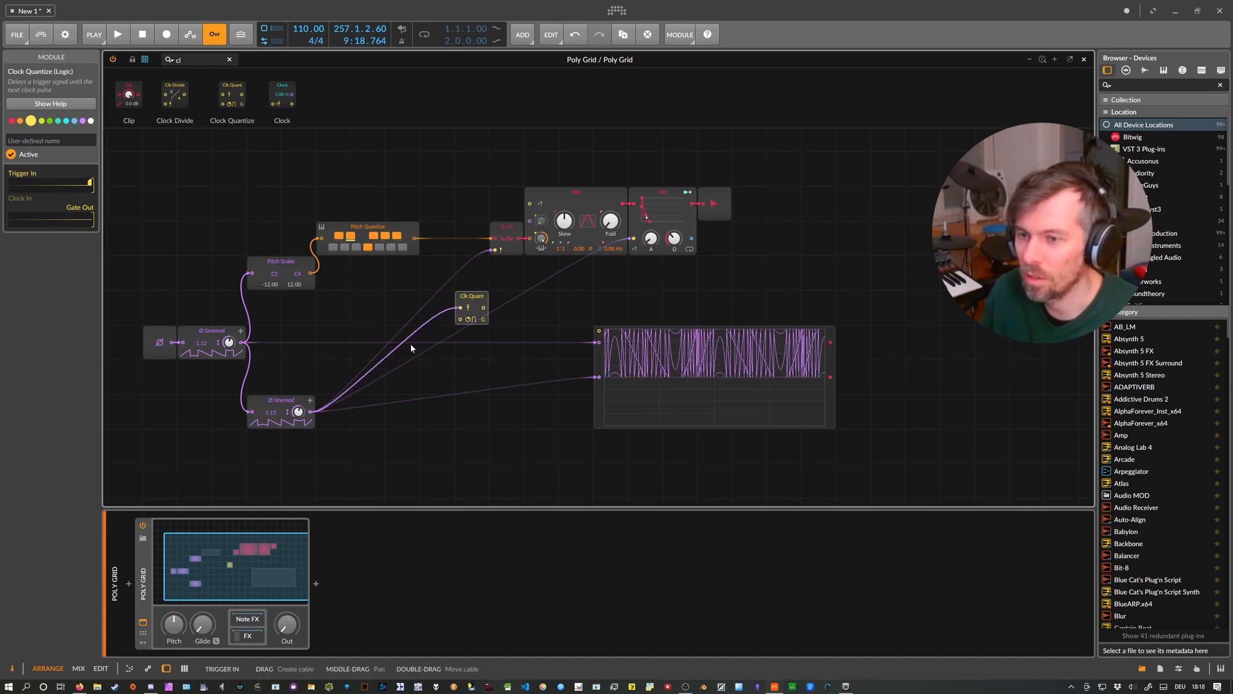
- Drive the Sample / Hold trigger and AD gate from Clock Quantize's output in place of the direct Ø Sinemod cables
double_click(633, 239)
left_click_drag(484, 307, 493, 251)
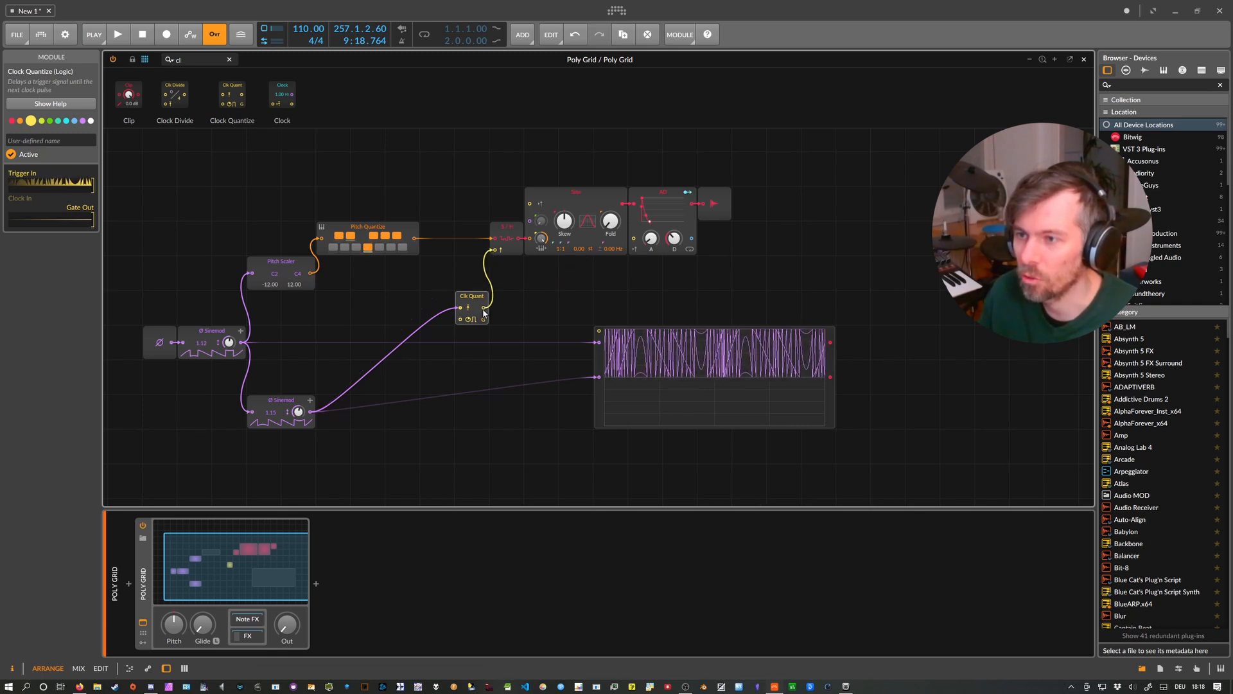
left_click_drag(483, 307, 633, 239)
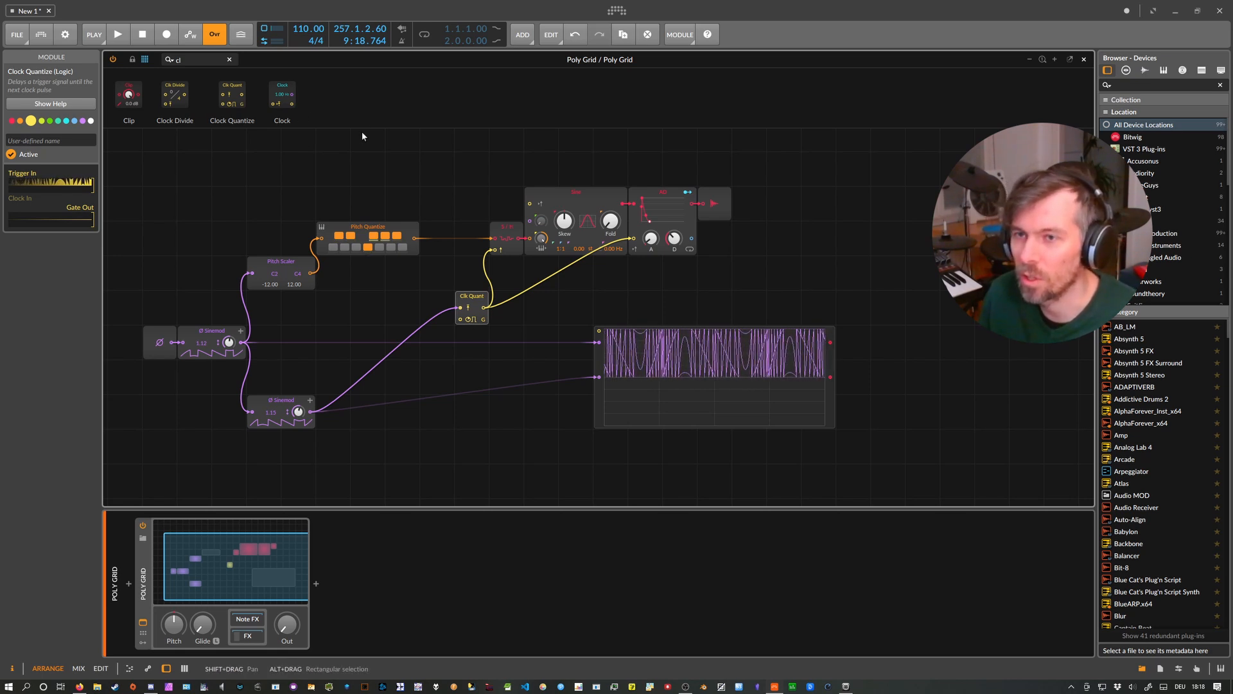
- Add a Triggers module before Clock Quantize and set its number of triggers to 16
left_click(229, 59)
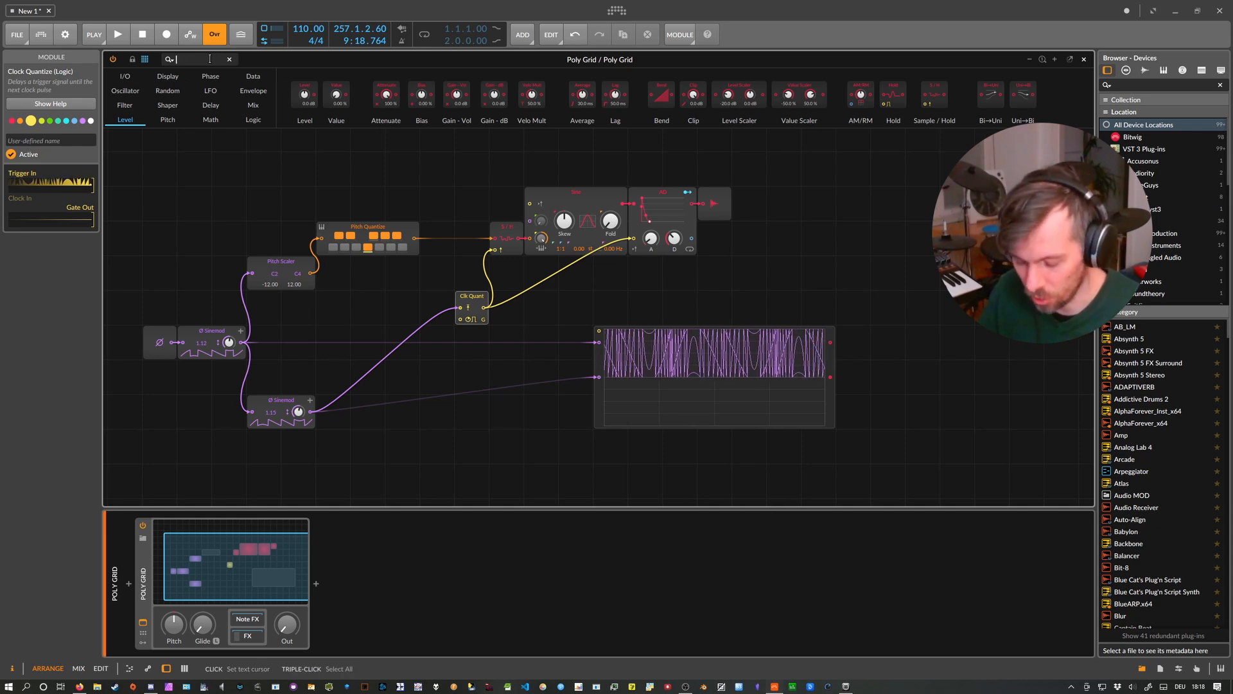
type("tre")
key("BackSpace")
type("igger")
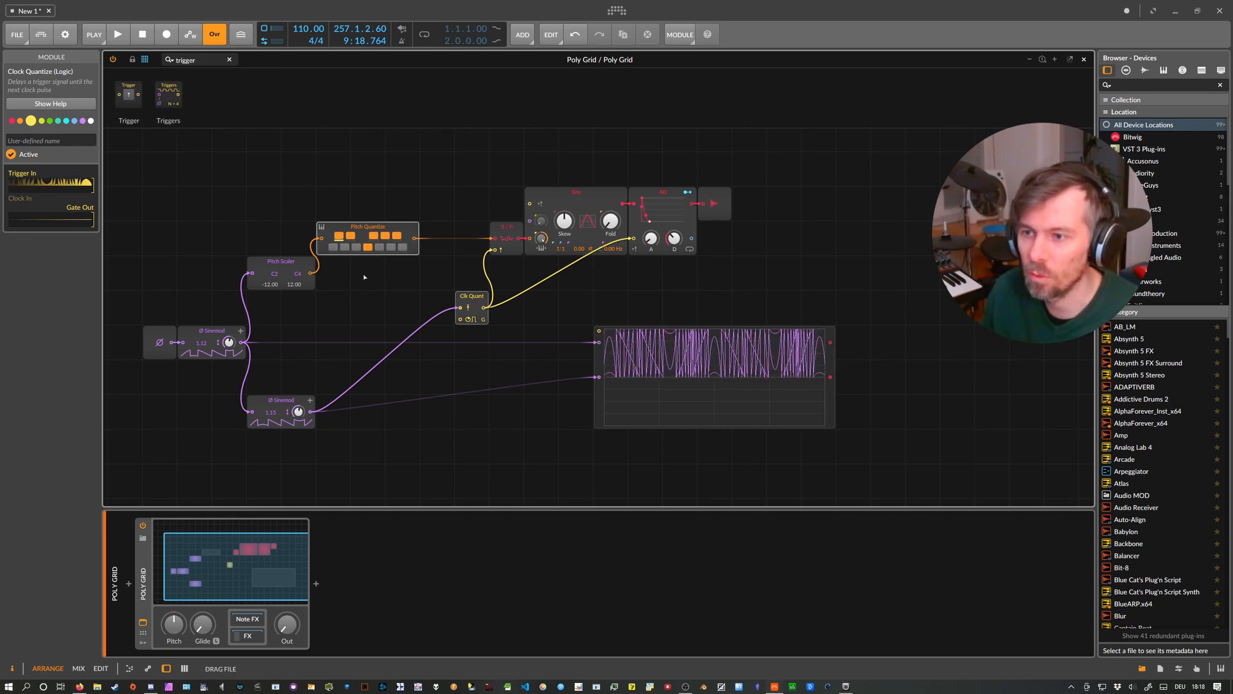
left_click_drag(364, 276, 384, 295)
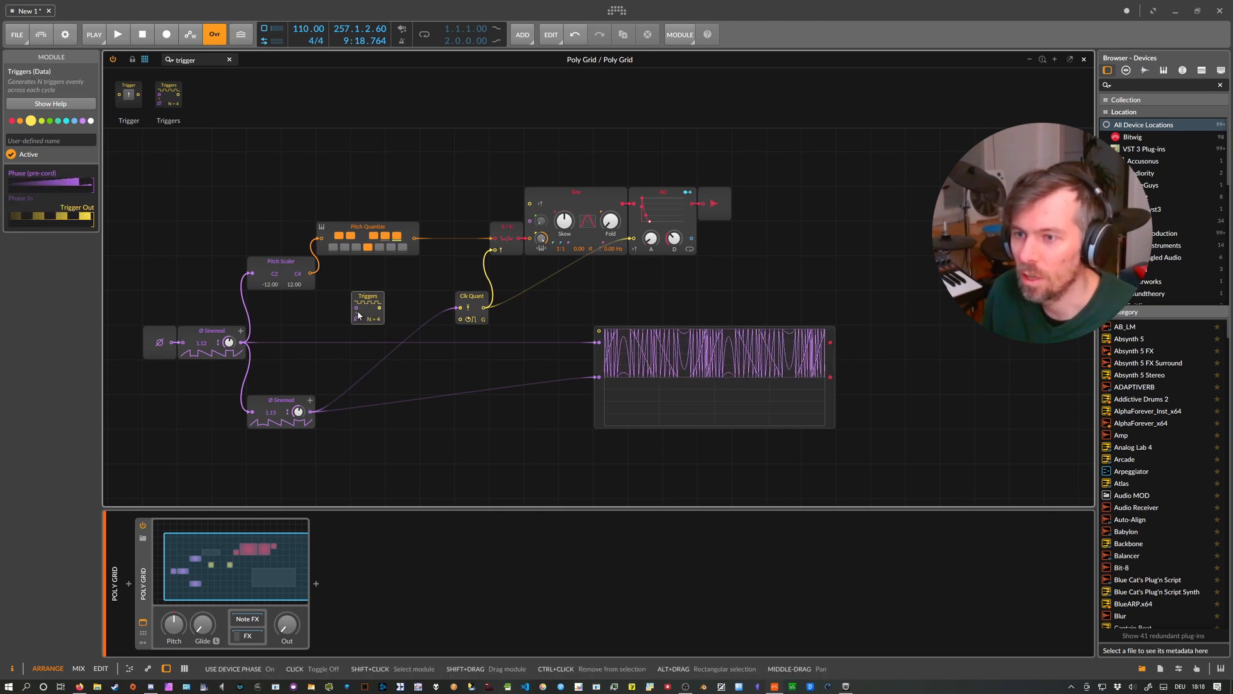
left_click_drag(384, 300, 384, 282)
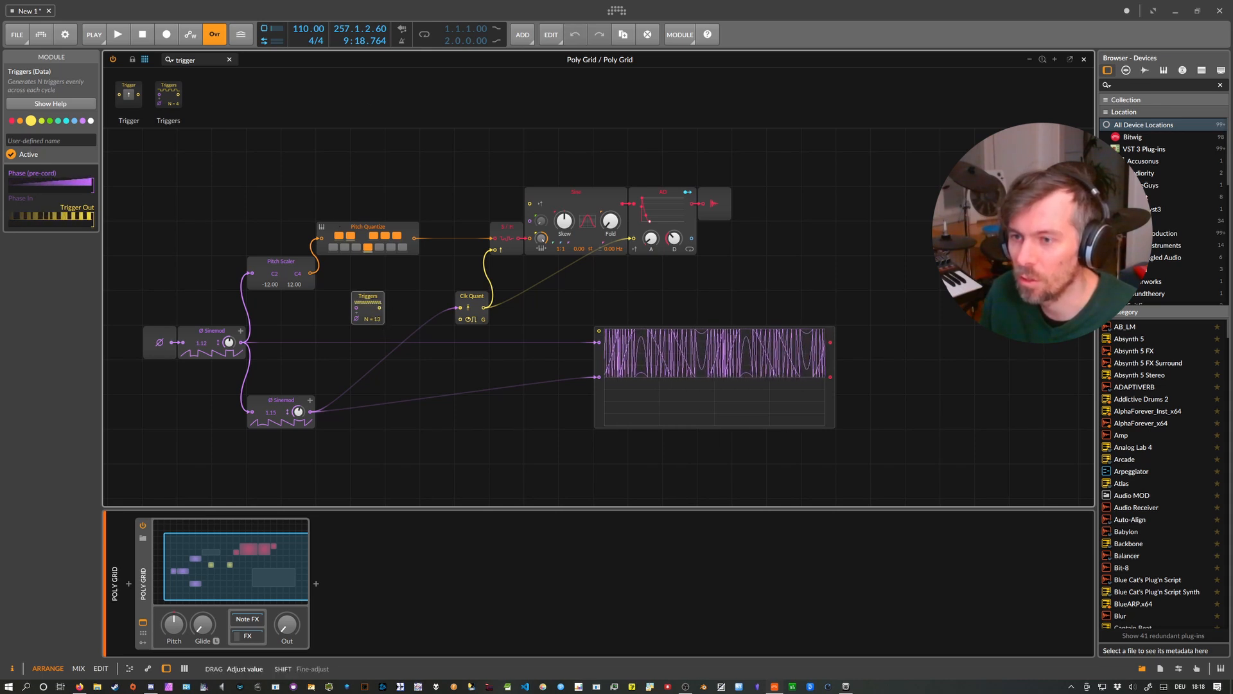
- Connect the Triggers output to Clock Quantize's clock input and switch Clock Quantize's output from gate to trigger
left_click_drag(383, 311, 460, 320)
left_click(484, 319)
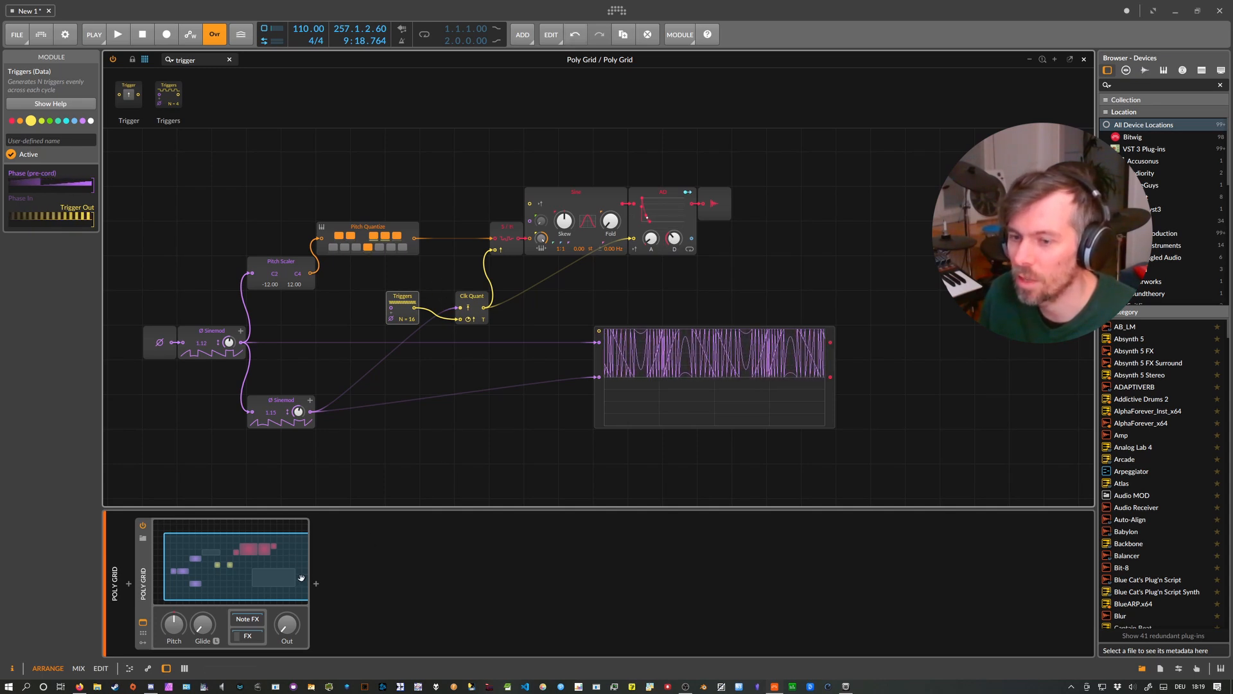
- Raise the device output to about -7.3 dB and set the Ø Sinemod amounts to about 115% on the first and 126% on the second
left_click_drag(295, 617, 295, 627)
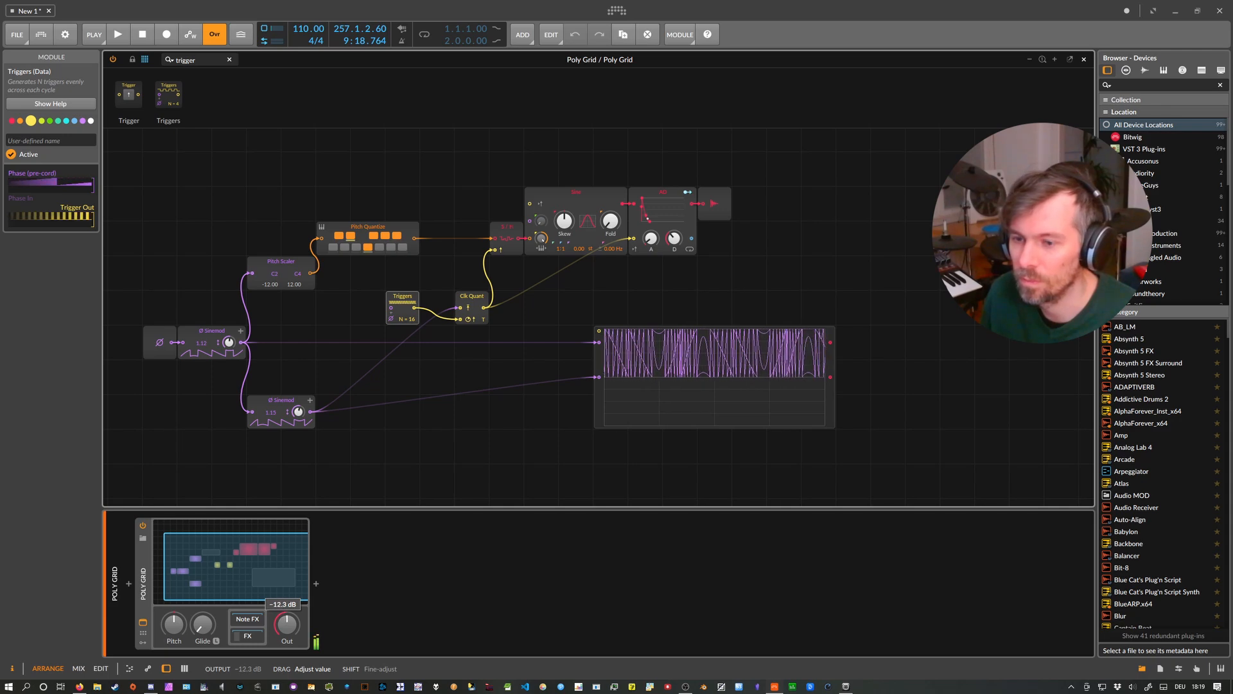
left_click_drag(287, 623, 287, 620)
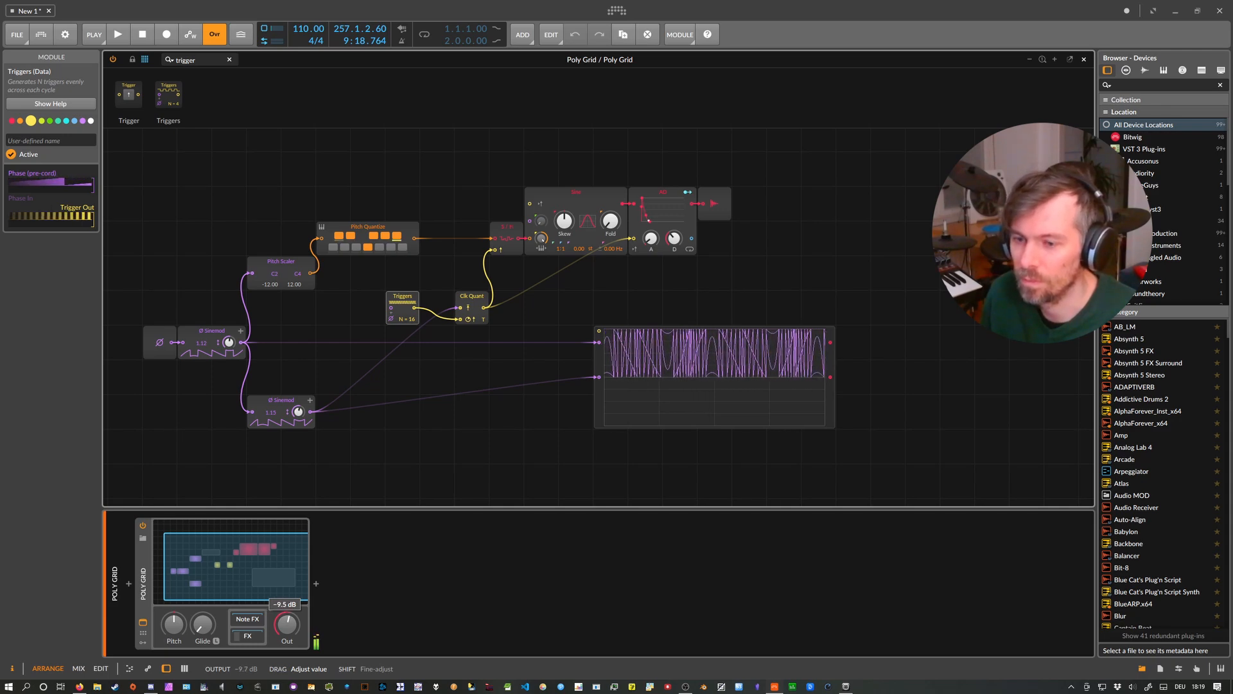
left_click_drag(229, 343, 229, 341)
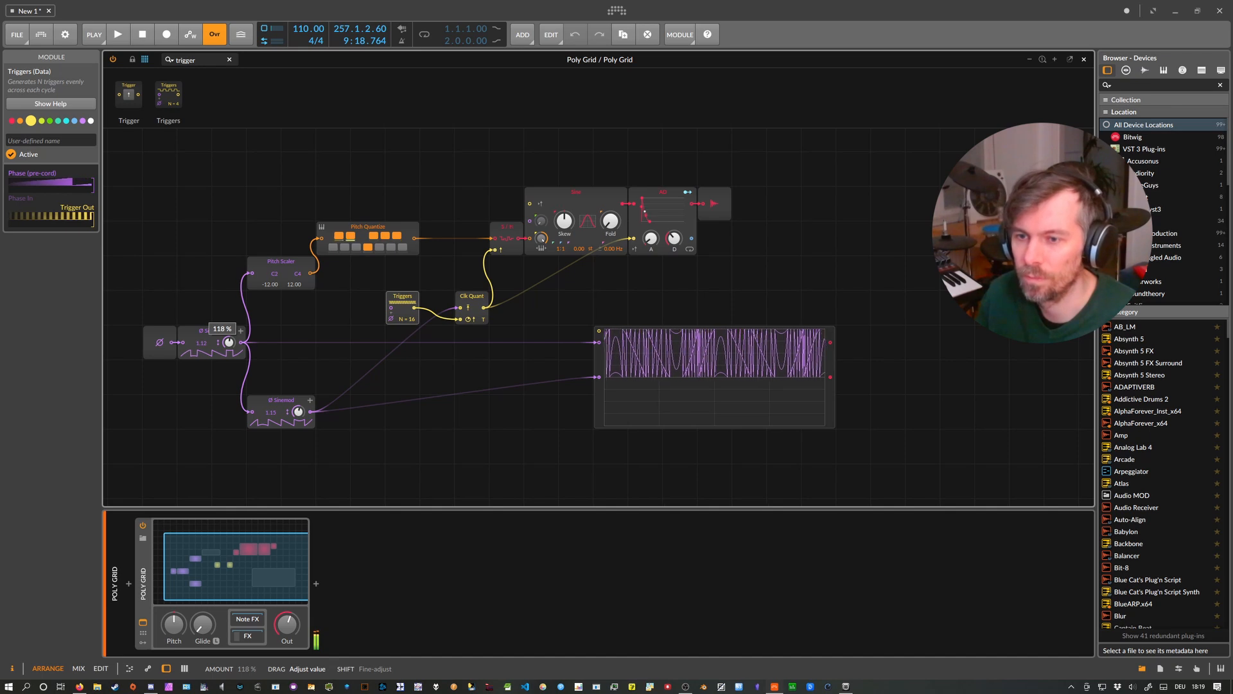
left_click_drag(298, 412, 298, 408)
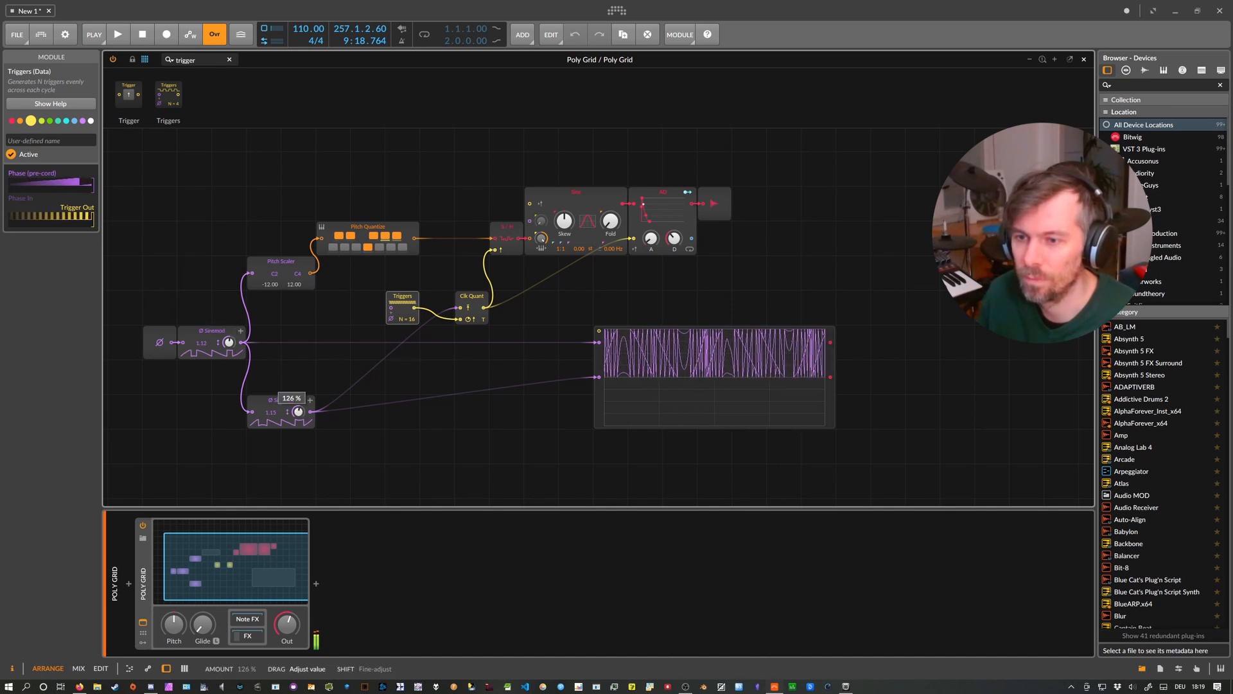
left_click_drag(287, 623, 287, 622)
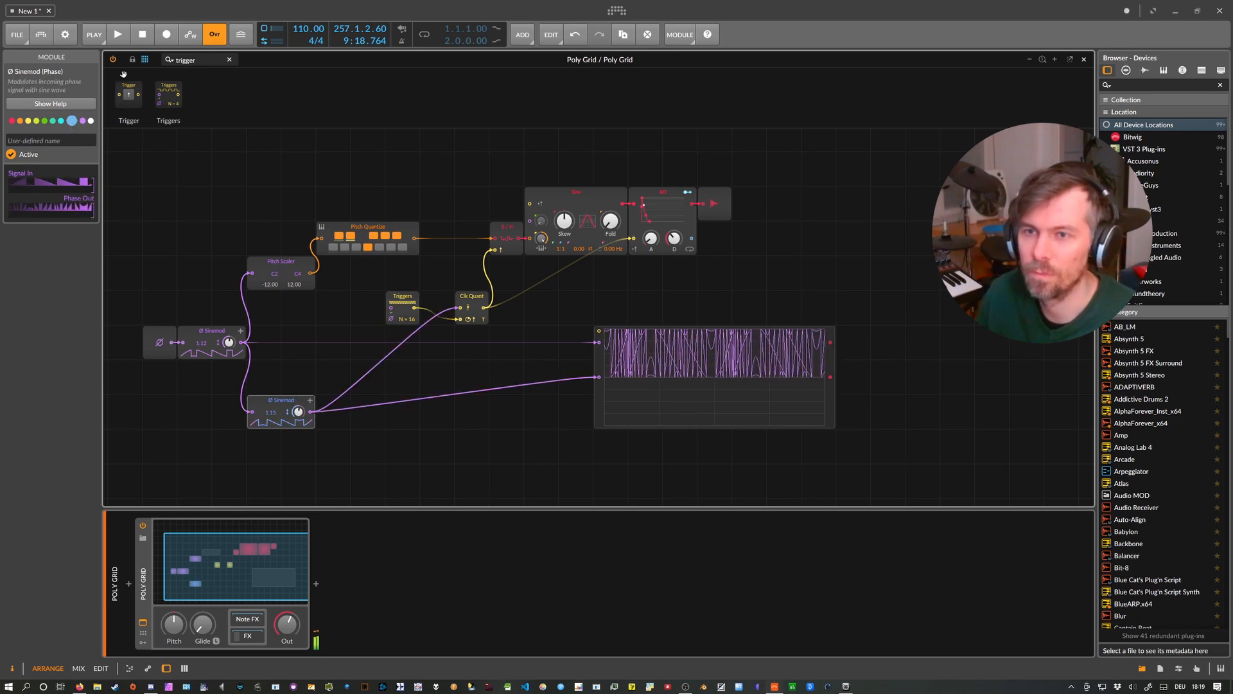
- Insert an Attenuate module after the second Ø Sinemod and colour it orange
left_click_drag(200, 60, 311, 413)
type("att")
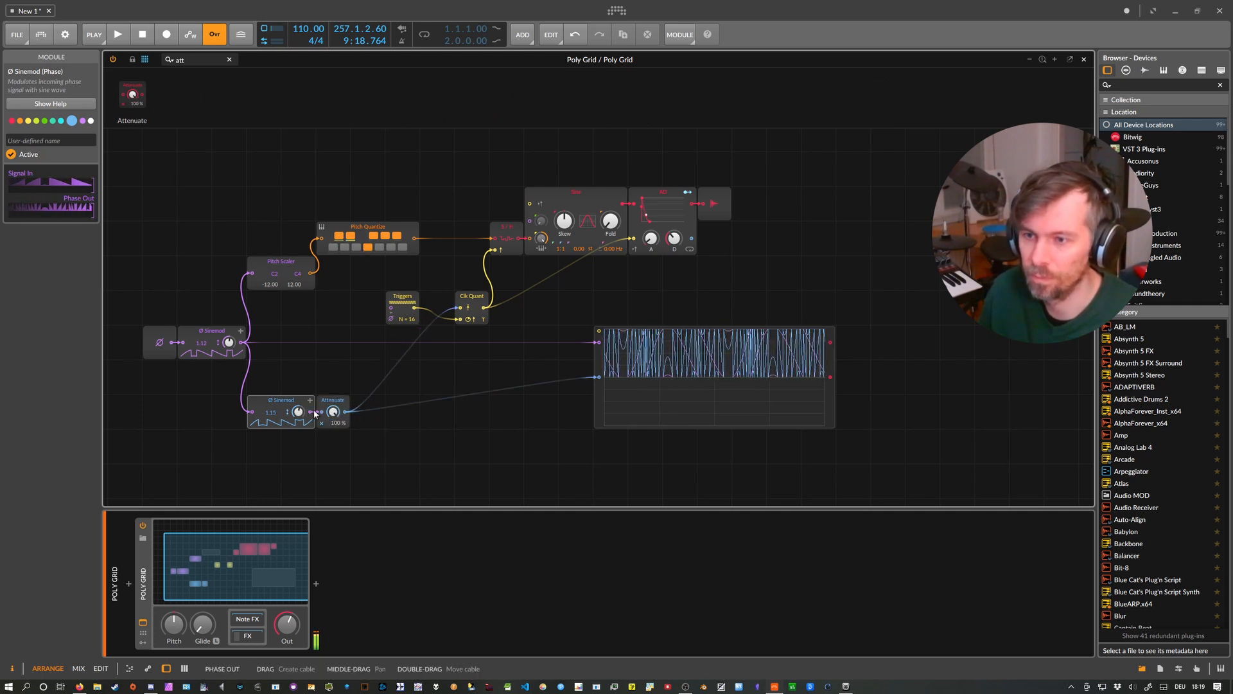
left_click(341, 397)
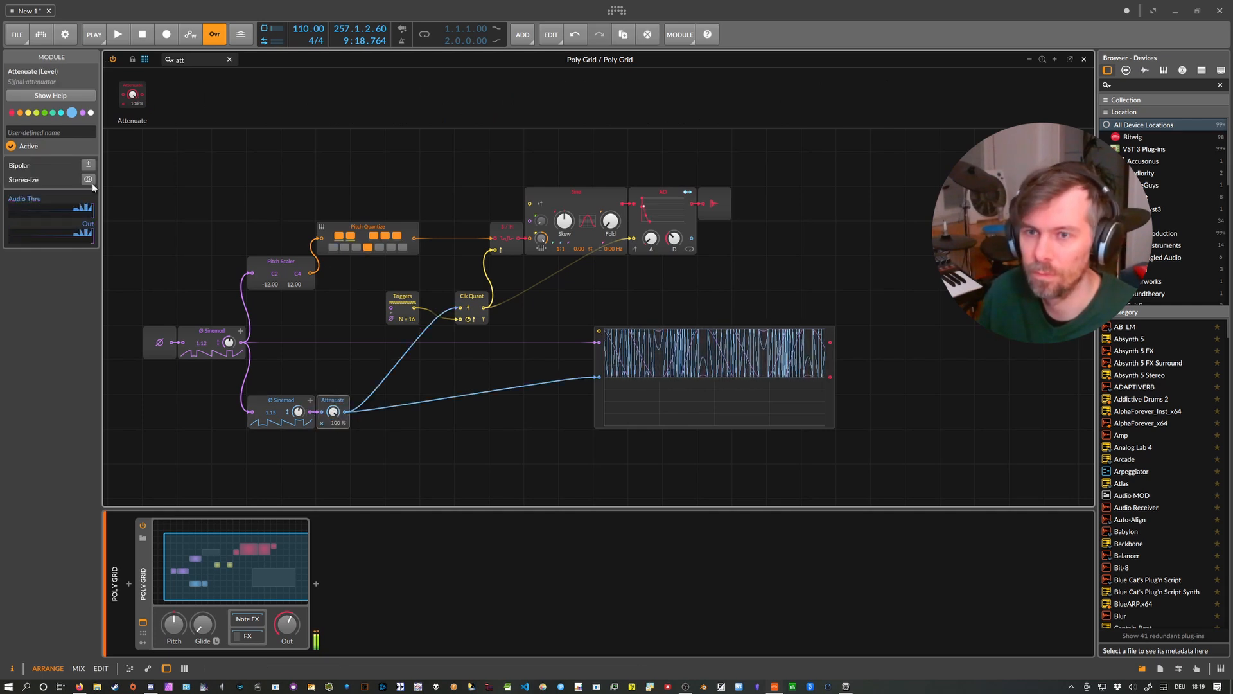
left_click(28, 114)
left_click(20, 113)
- Disconnect Attenuate from the oscilloscope, duplicate the oscilloscope directly beneath, and feed Attenuate into the copy's first signal input
double_click(599, 376)
left_click(599, 372)
key("ctrl+c")
left_click(603, 445)
key("ctrl+v")
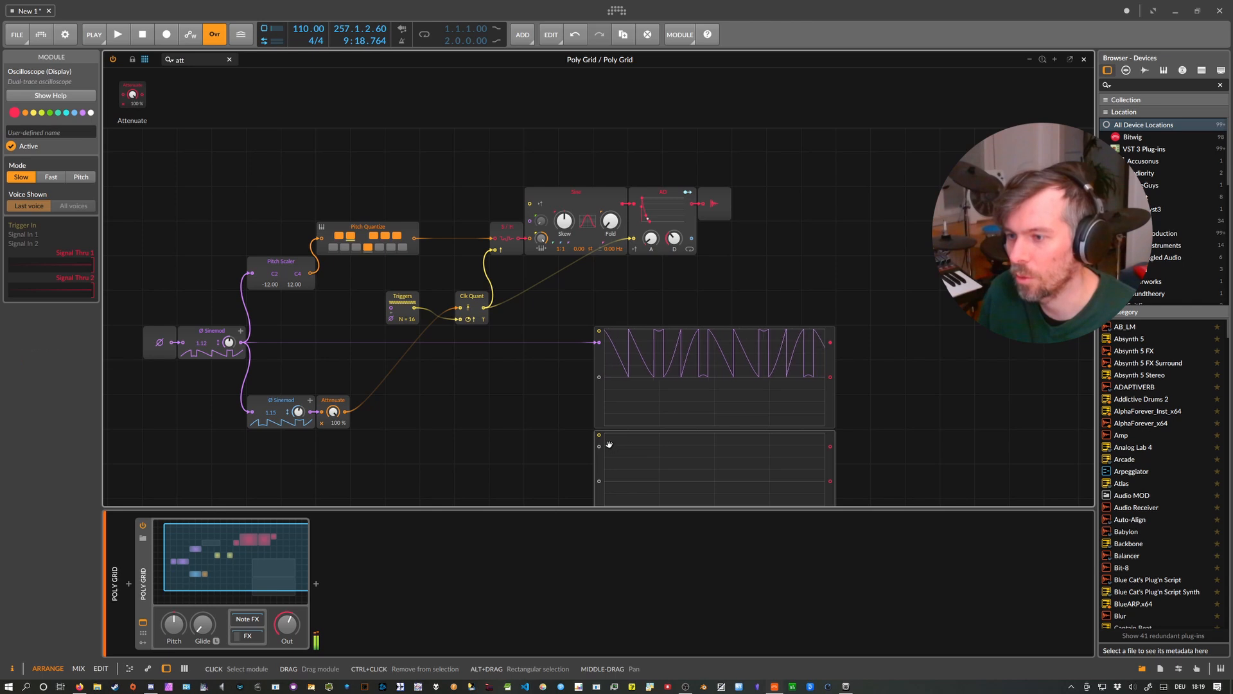
scroll(609, 445, "down", 2)
left_click_drag(346, 377, 598, 412)
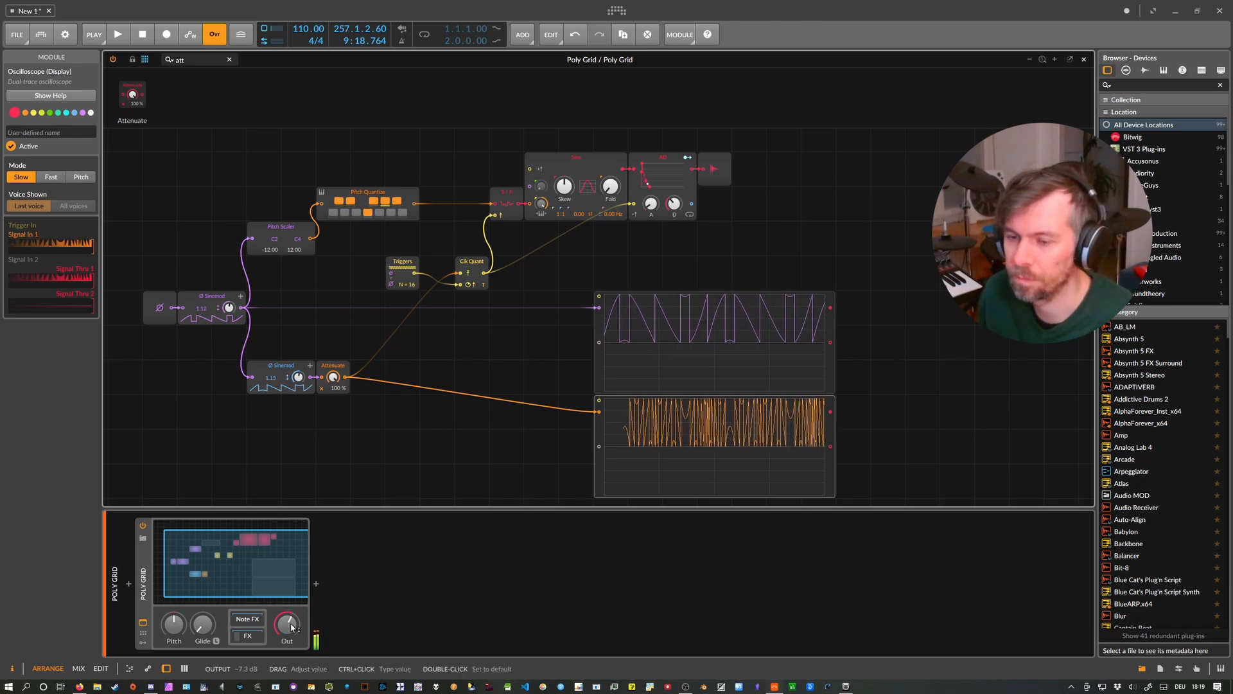
- Turn the device output fully down and examine the signals of both Ø Sinemods, the AD envelope and Triggers
left_click_drag(292, 628, 291, 680)
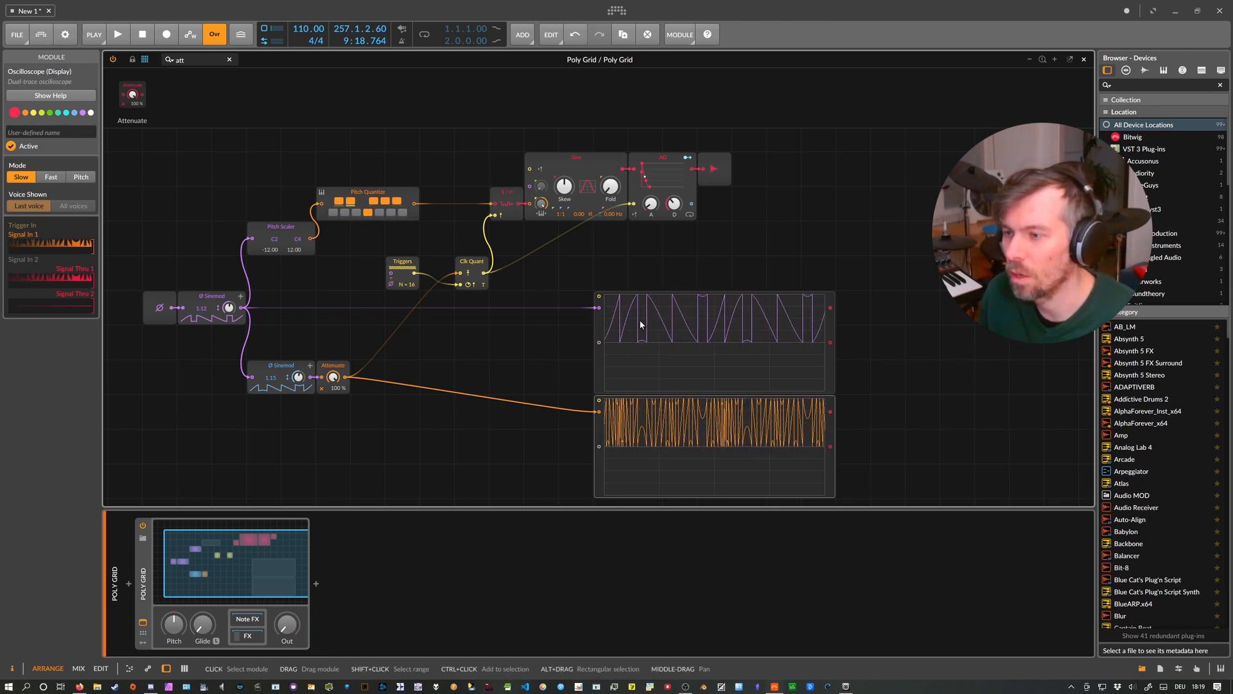
left_click(217, 297)
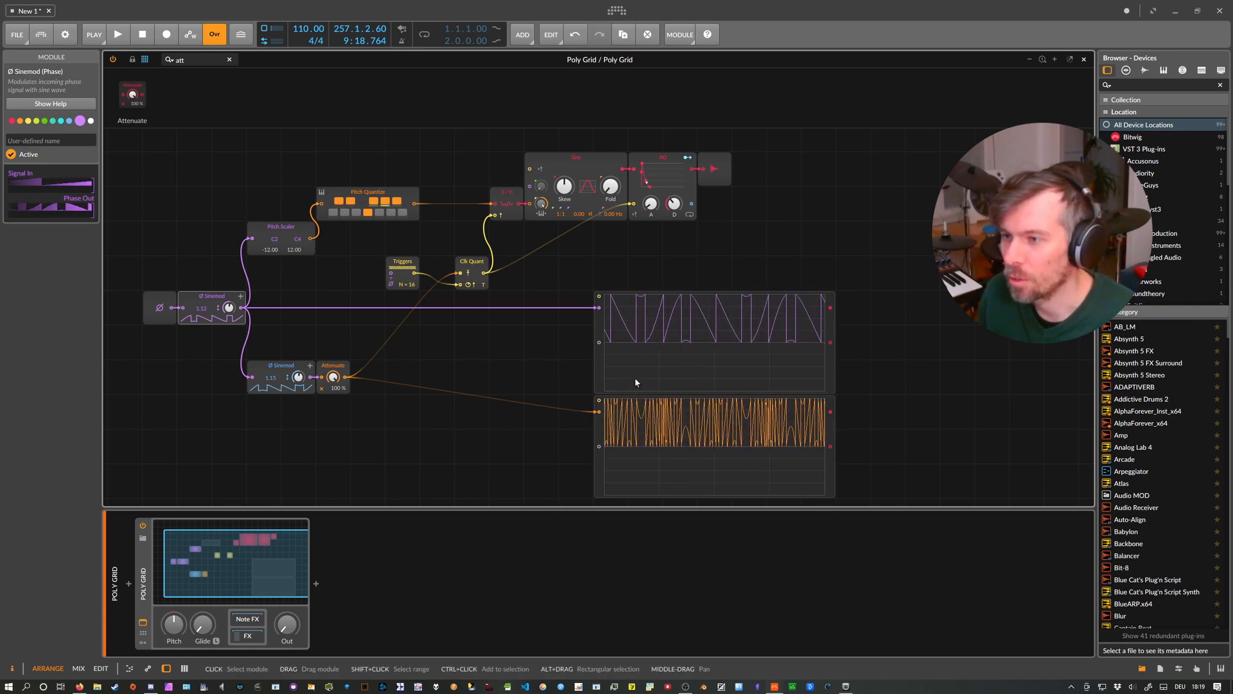
left_click(291, 373)
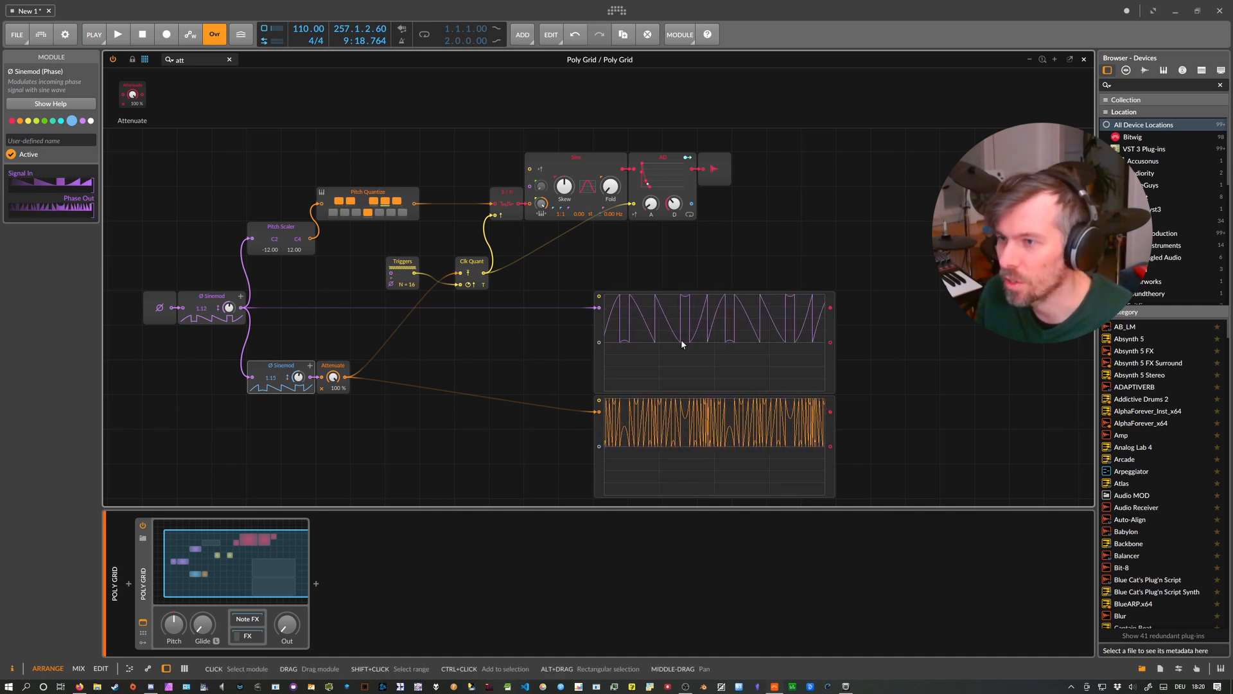
left_click(667, 177)
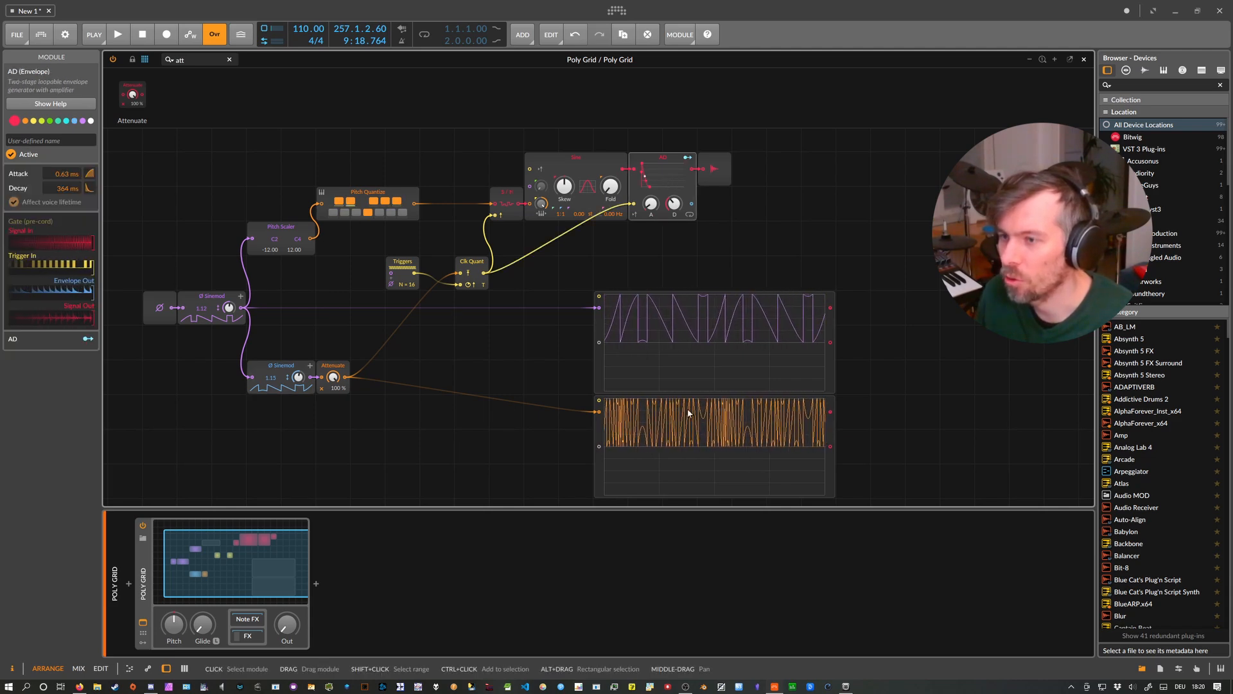
left_click(402, 272)
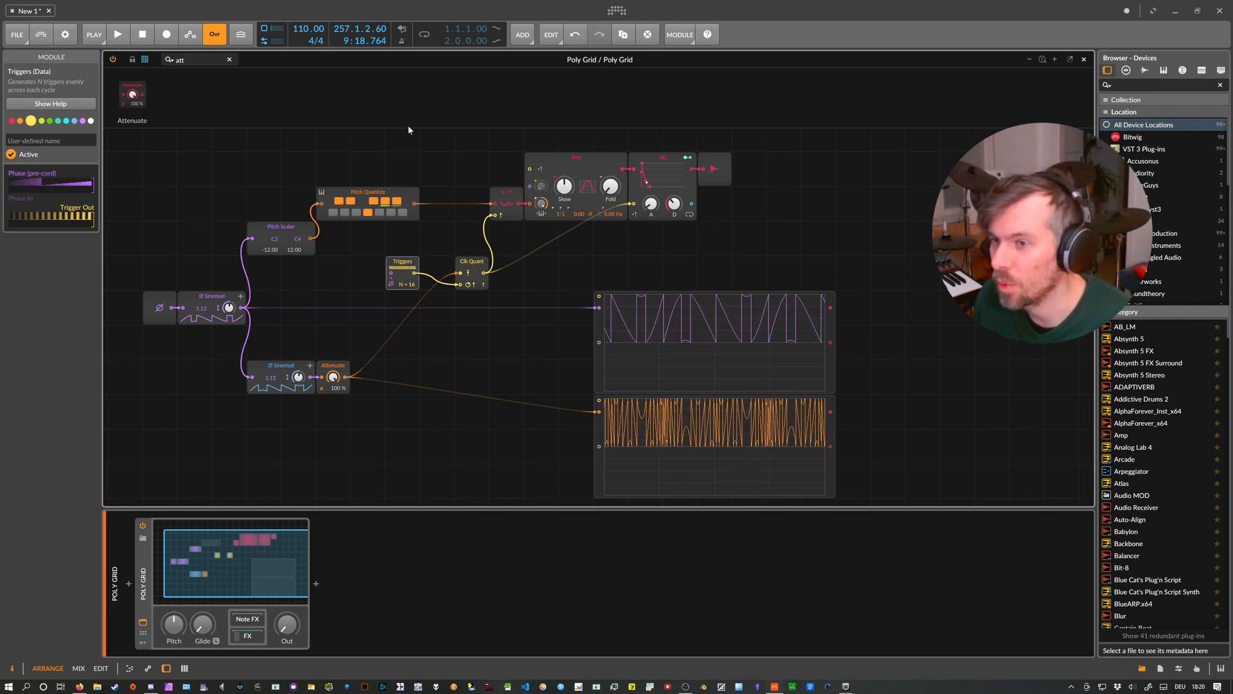
- Move Triggers against Clock Quantize, monitor Clock Quantize's output on the second oscilloscope, and disconnect that oscilloscope
mouse_move(402, 262)
left_mouse_down()
mouse_move(436, 262)
mouse_move(420, 280)
mouse_move(498, 276)
mouse_move(556, 327)
mouse_move(598, 446)
mouse_move(542, 450)
left_mouse_up()
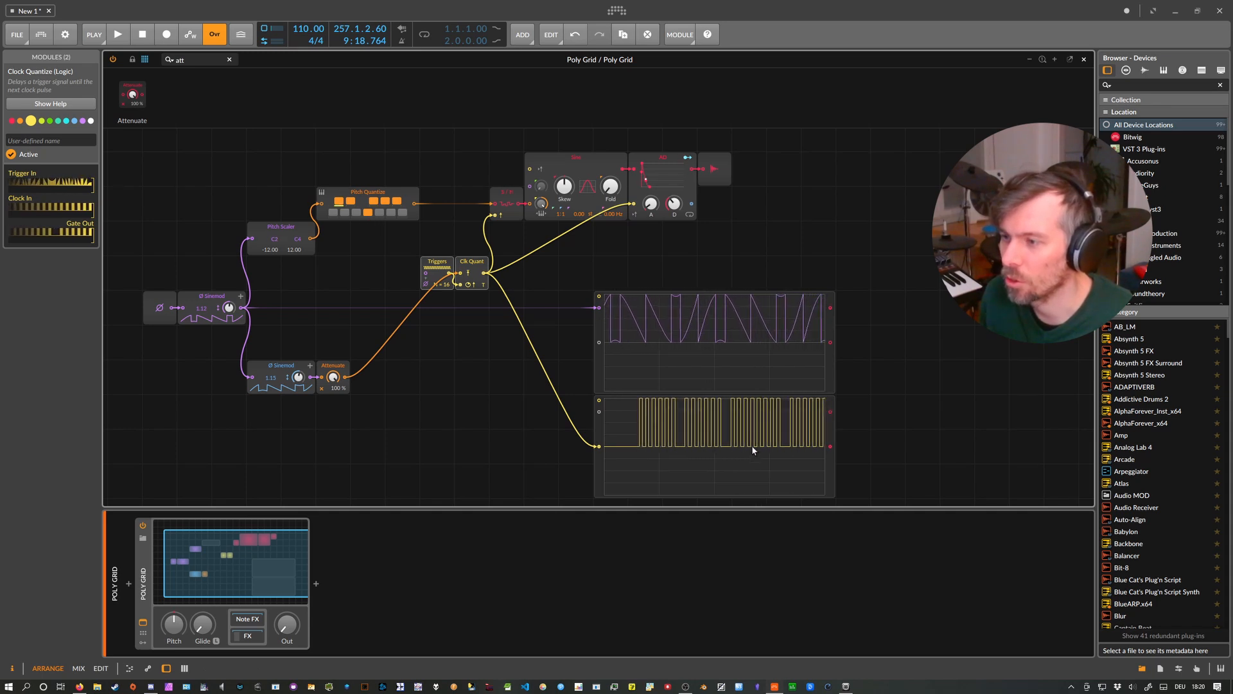
left_click_drag(599, 446, 450, 291)
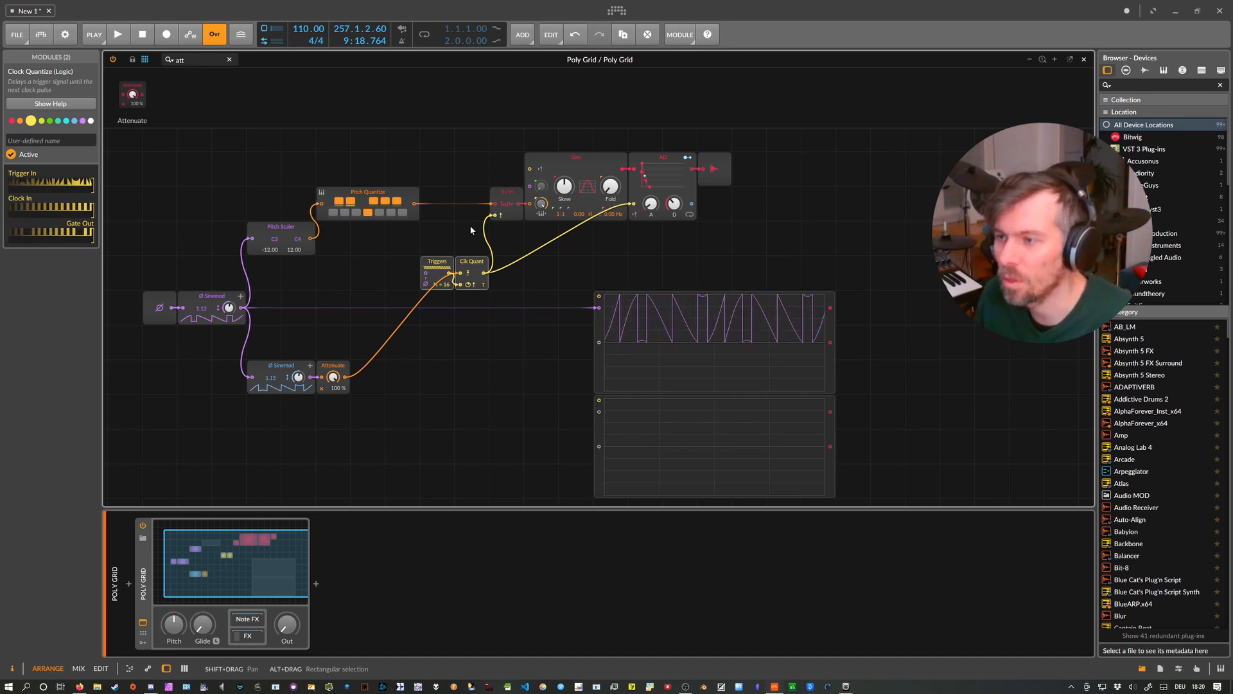
left_click(202, 298)
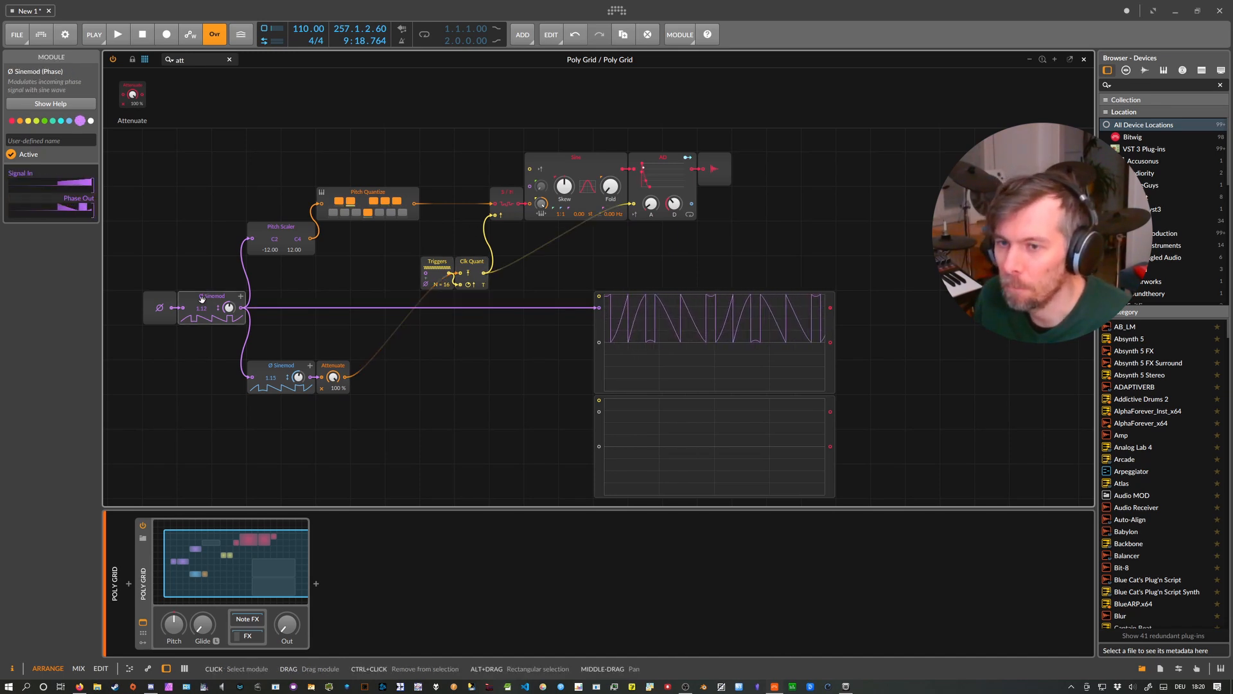
left_click(164, 303)
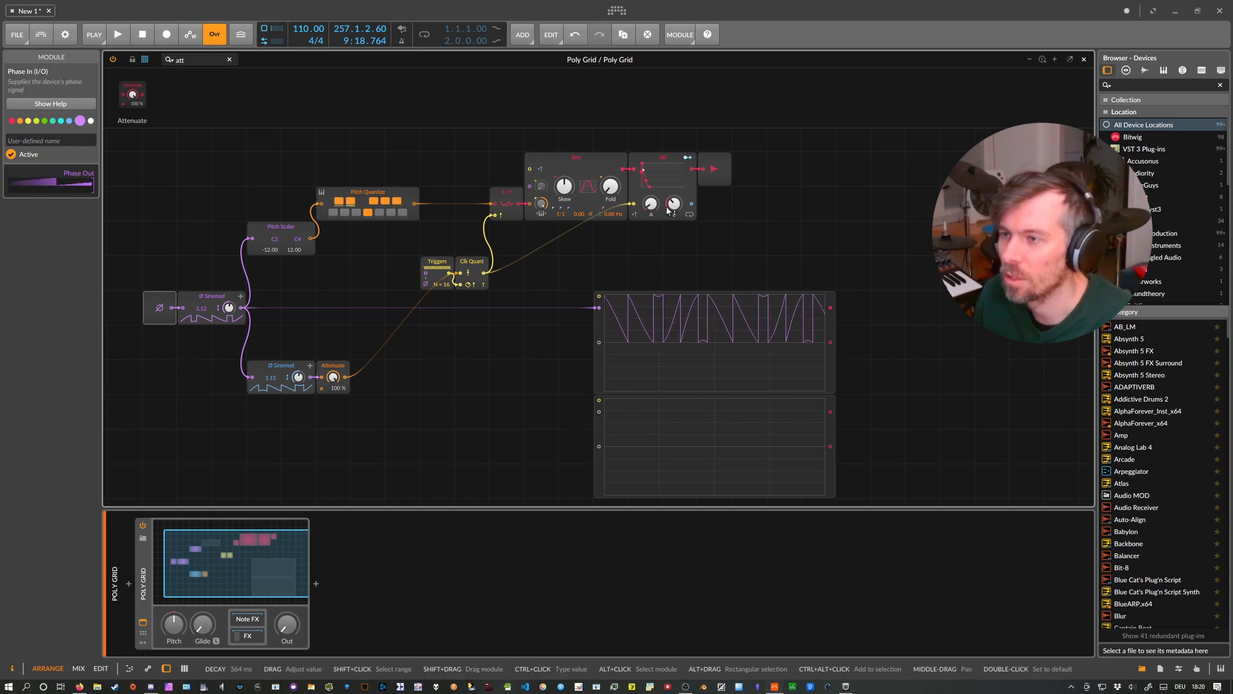
- Compact the patch by moving the quantizing, pitch, phase input and Ø Sinemod modules close to Sample / Hold
left_click_drag(495, 244, 445, 276)
mouse_move(447, 264)
left_mouse_down()
mouse_move(419, 243)
mouse_move(454, 242)
left_mouse_up()
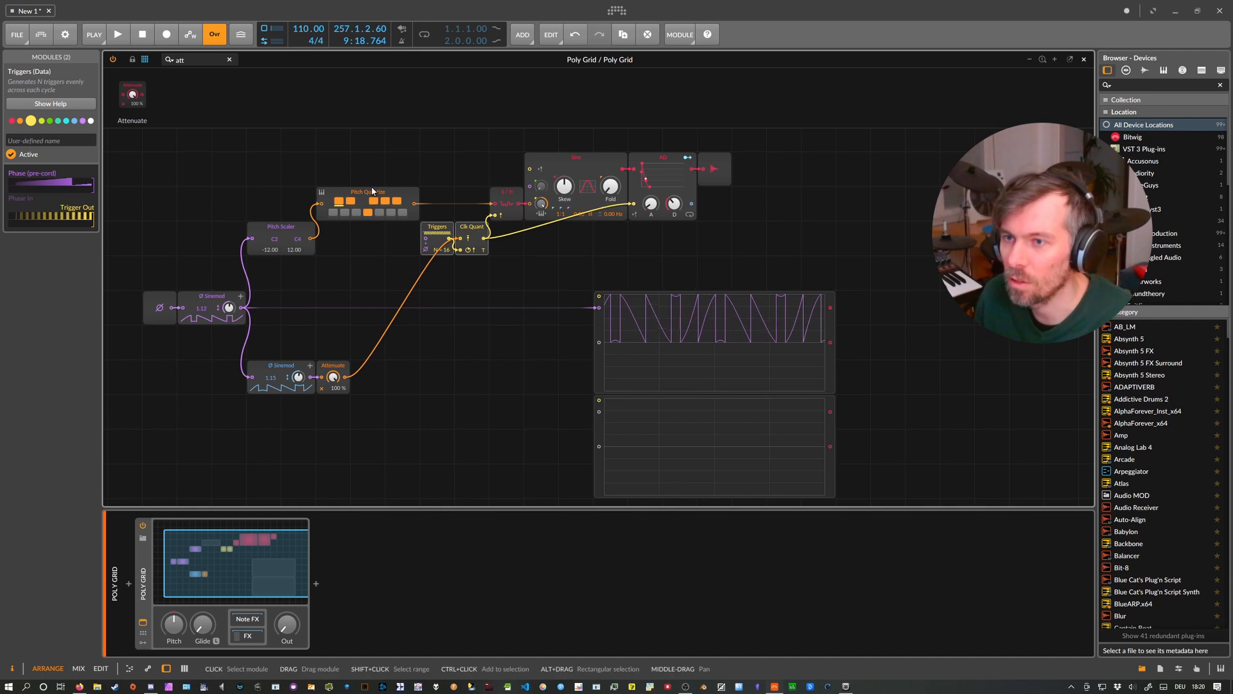
left_click_drag(372, 192, 441, 192)
left_click_drag(294, 229, 363, 194)
left_click_drag(294, 288, 229, 241)
left_click_drag(413, 407, 270, 361)
left_click_drag(272, 365, 338, 295)
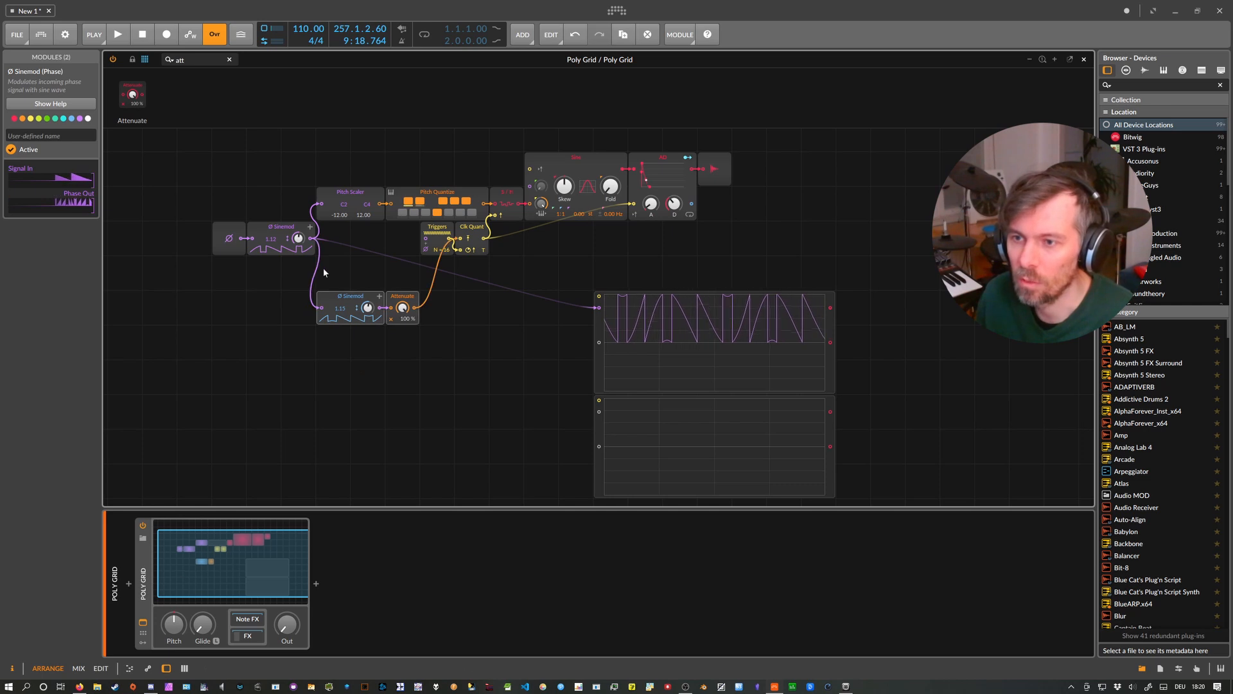
- Open the first Ø Sinemod's amount for editing and raise the device output to about -3.4 dB
left_click(299, 238, "ctrl")
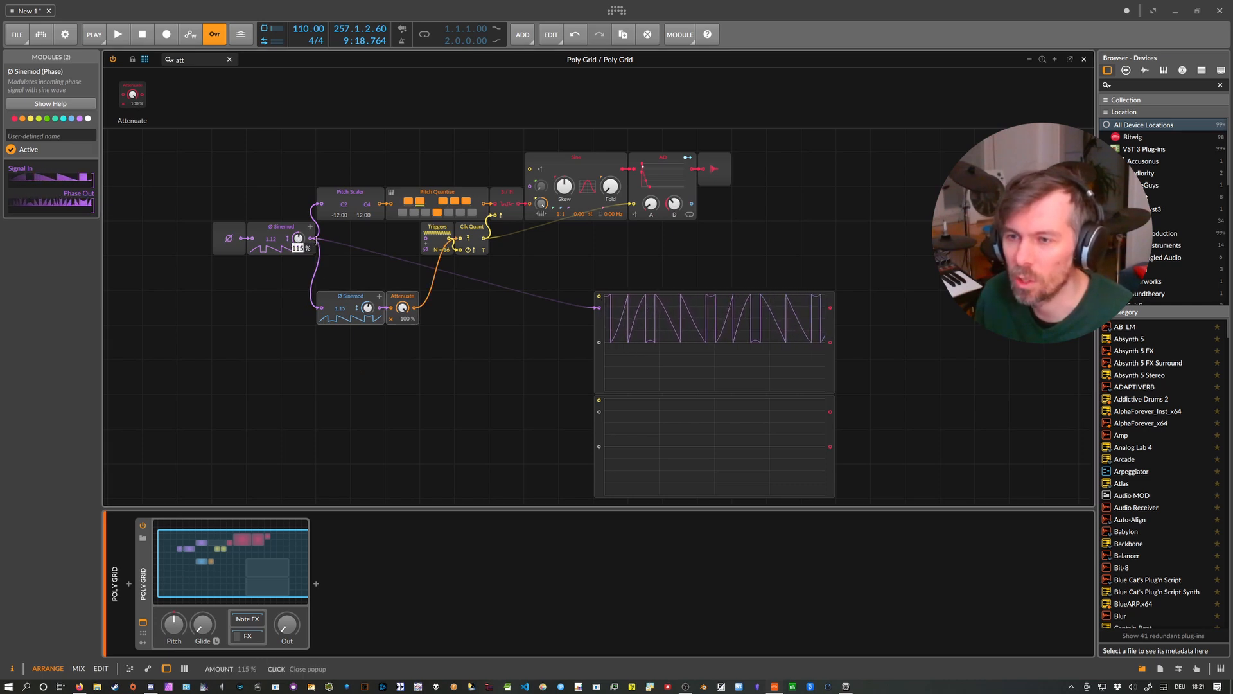
left_click(315, 239)
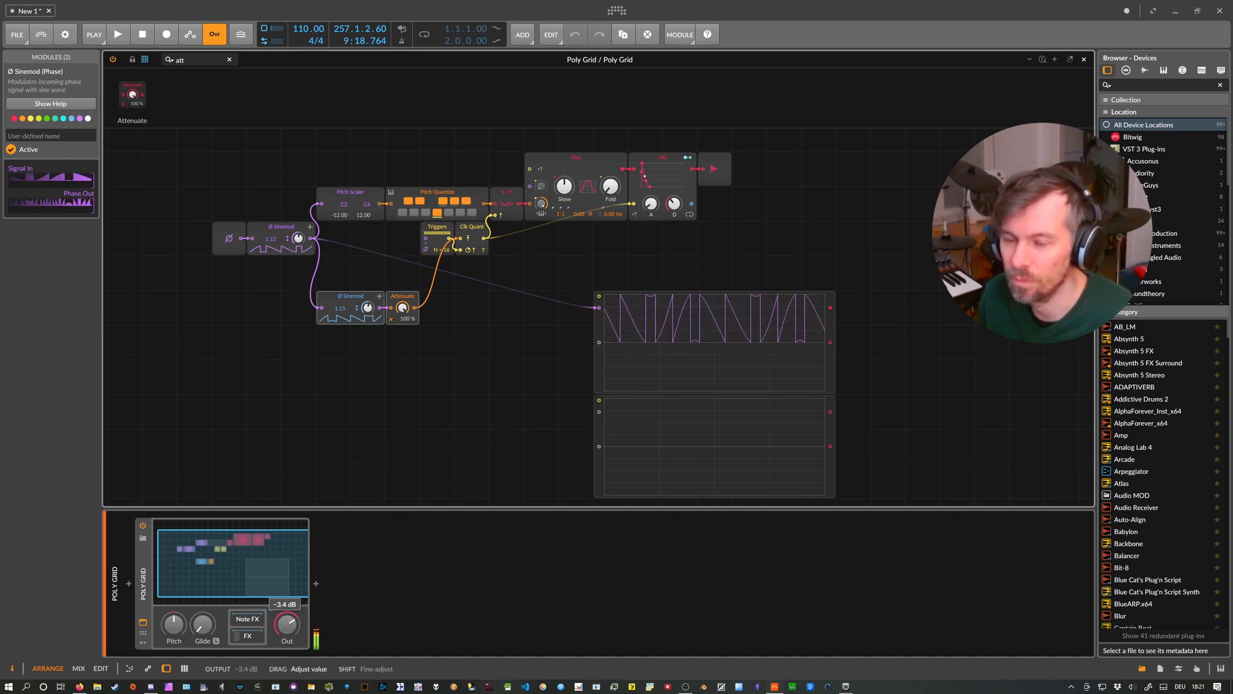
left_click(300, 237, "ctrl")
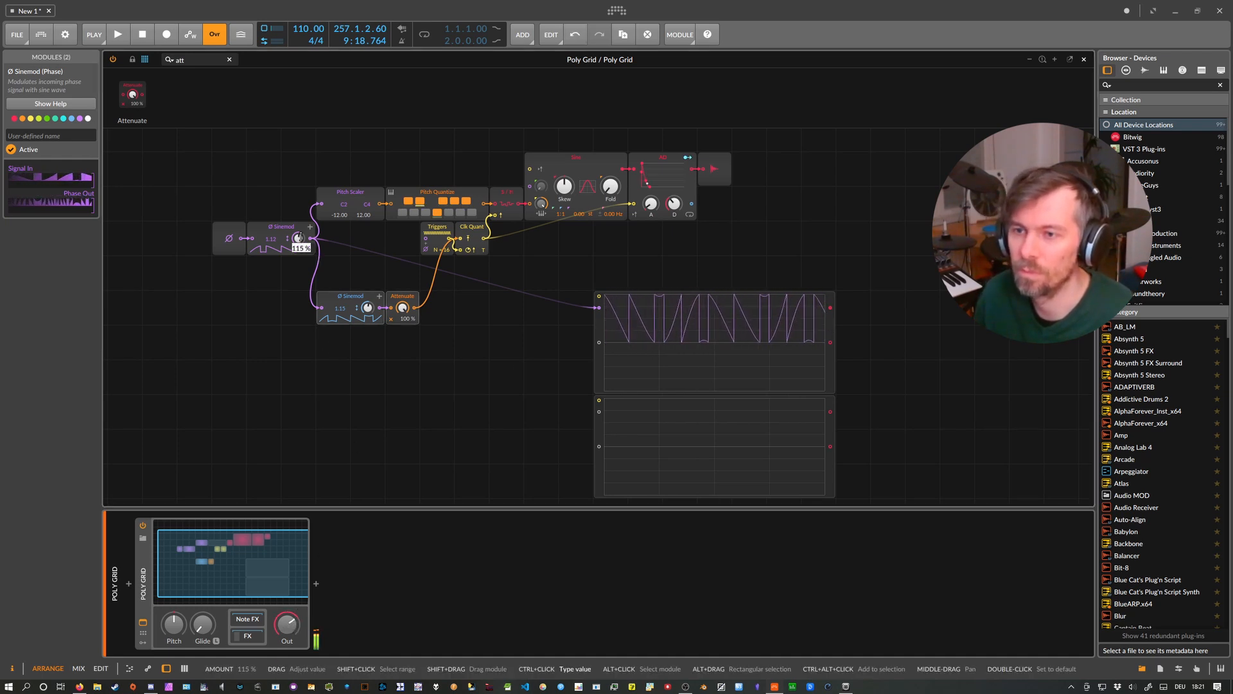
left_click(300, 237)
- Audition other modulation settings on the first Ø Sinemod, including a rate of 1.47, and return its rate to 1.12
left_click_drag(300, 238, 300, 282)
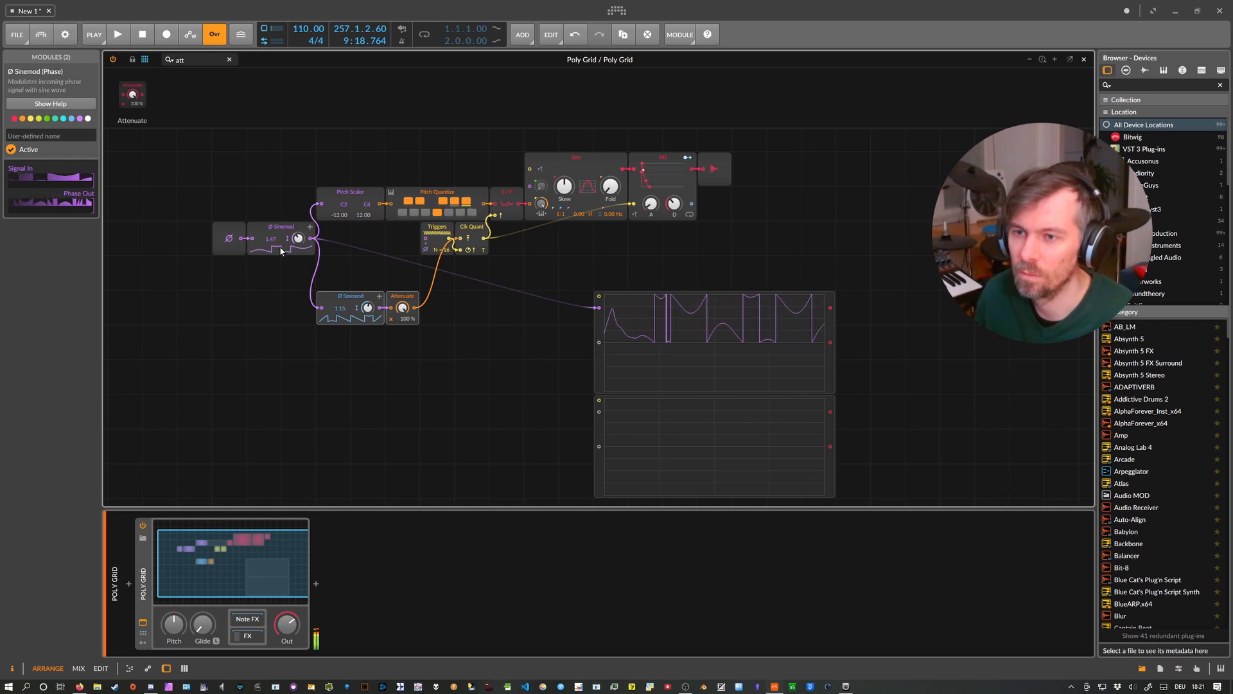
left_click_drag(297, 238, 297, 224)
key("Return")
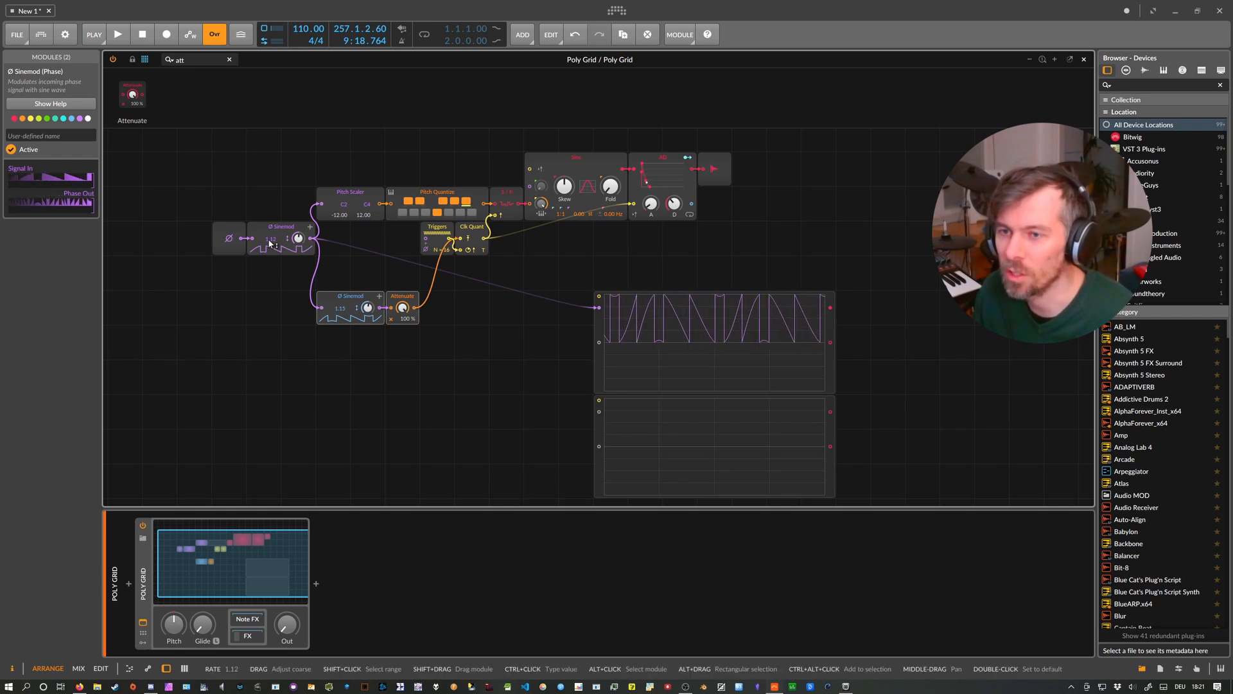
- Disconnect the first oscilloscope from the first Ø Sinemod's output
left_click(352, 300)
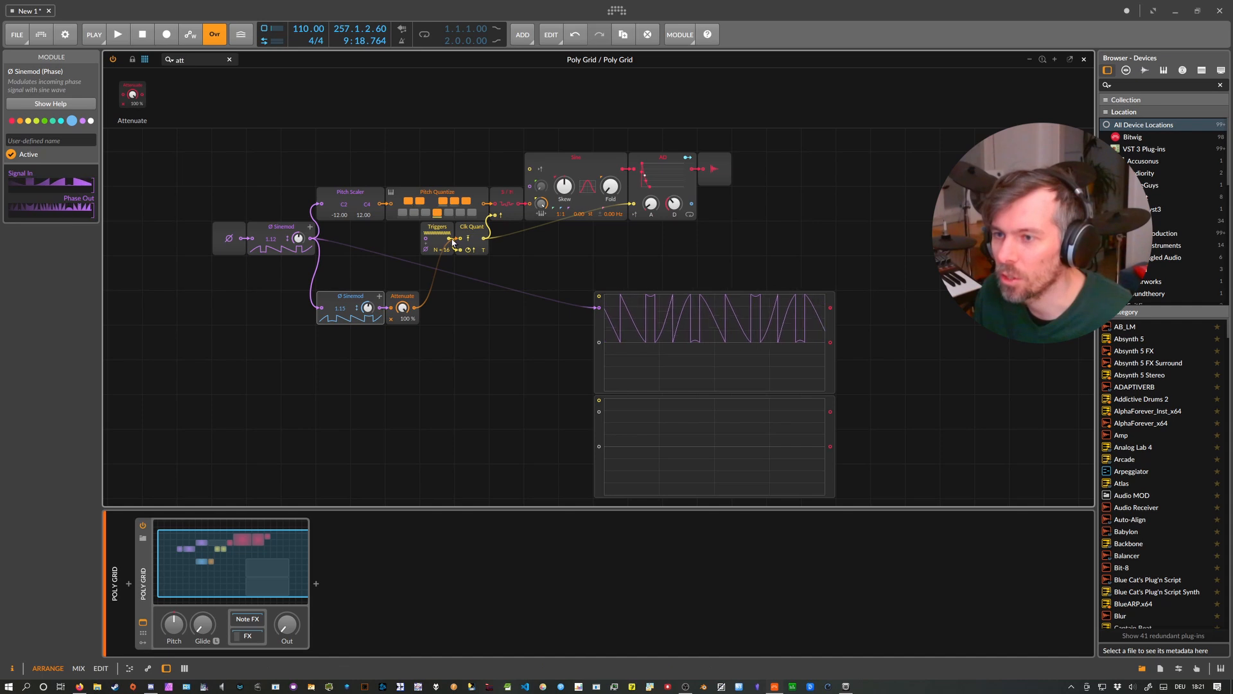
left_click(438, 191)
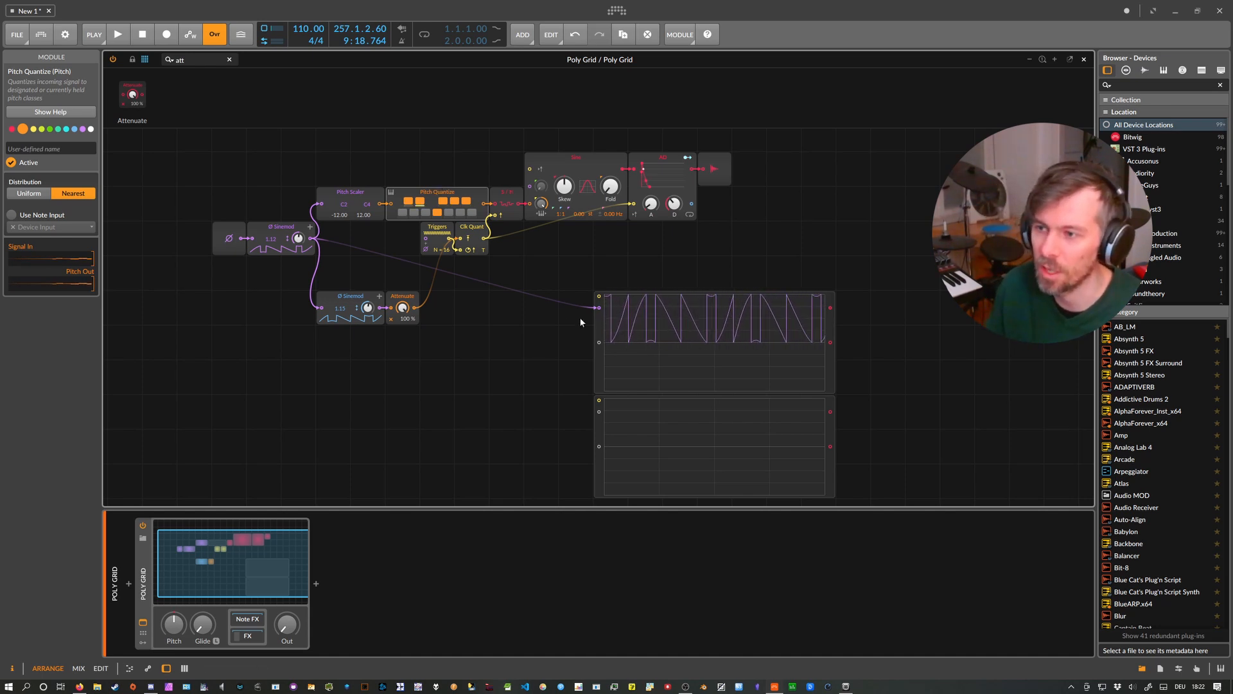
left_click_drag(598, 308, 542, 289)
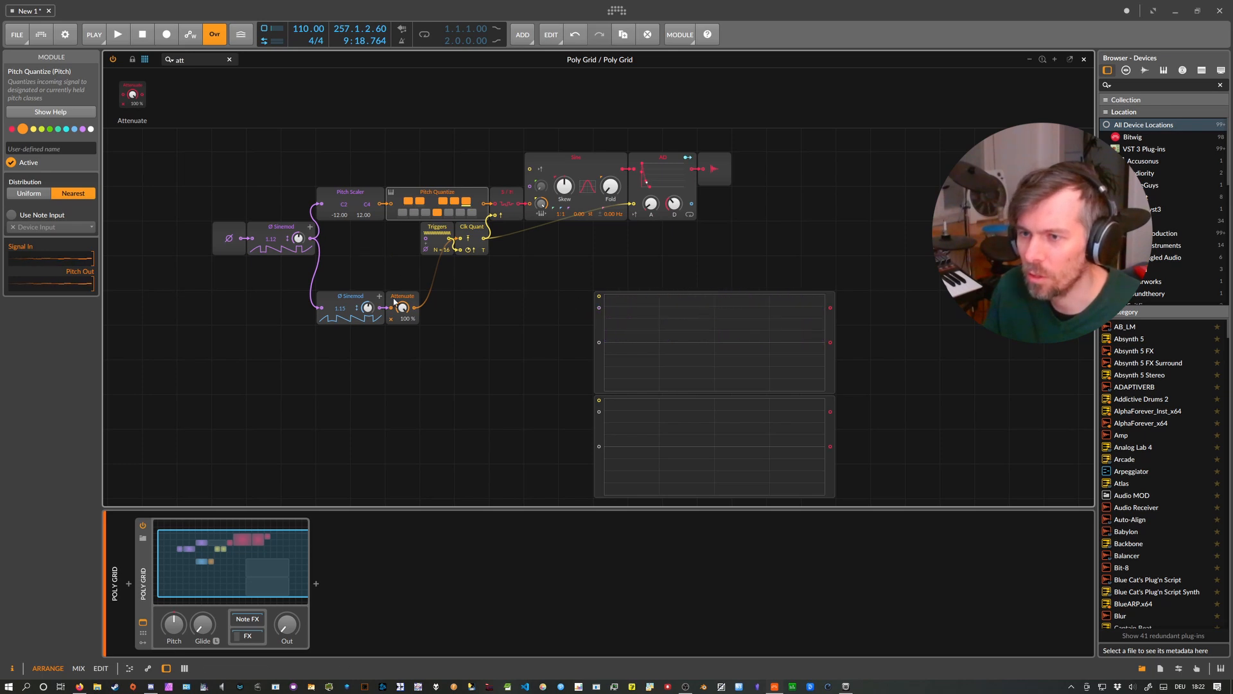
- Add a Random modulator to the device and map it to the second Ø Sinemod's amount at about -0.23
left_click(143, 642)
left_click(162, 540)
type("rand")
key("Down")
key("Return")
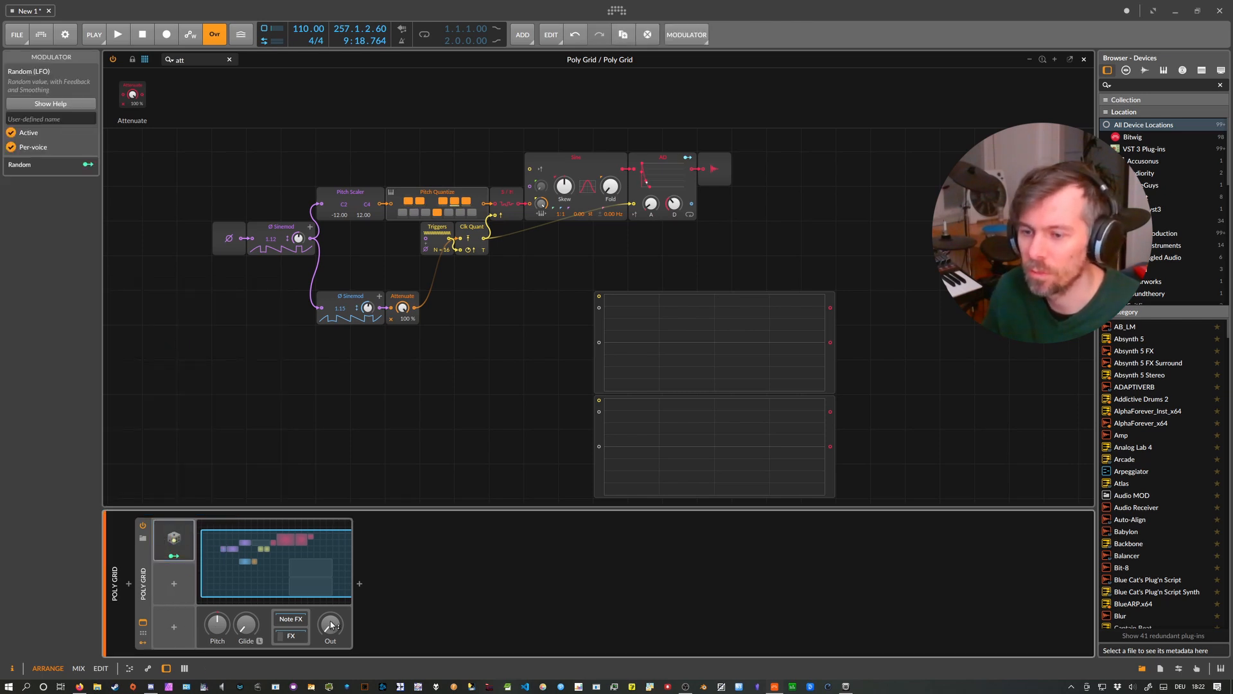
left_click(186, 560)
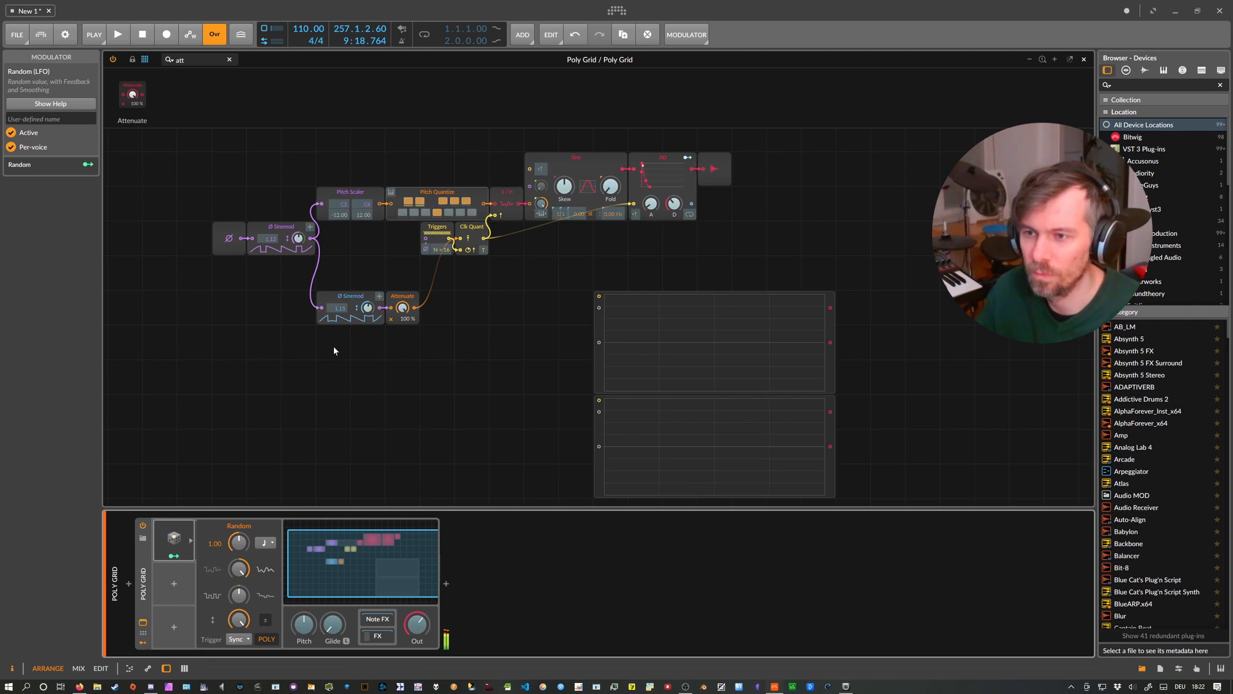
left_click_drag(367, 307, 368, 322)
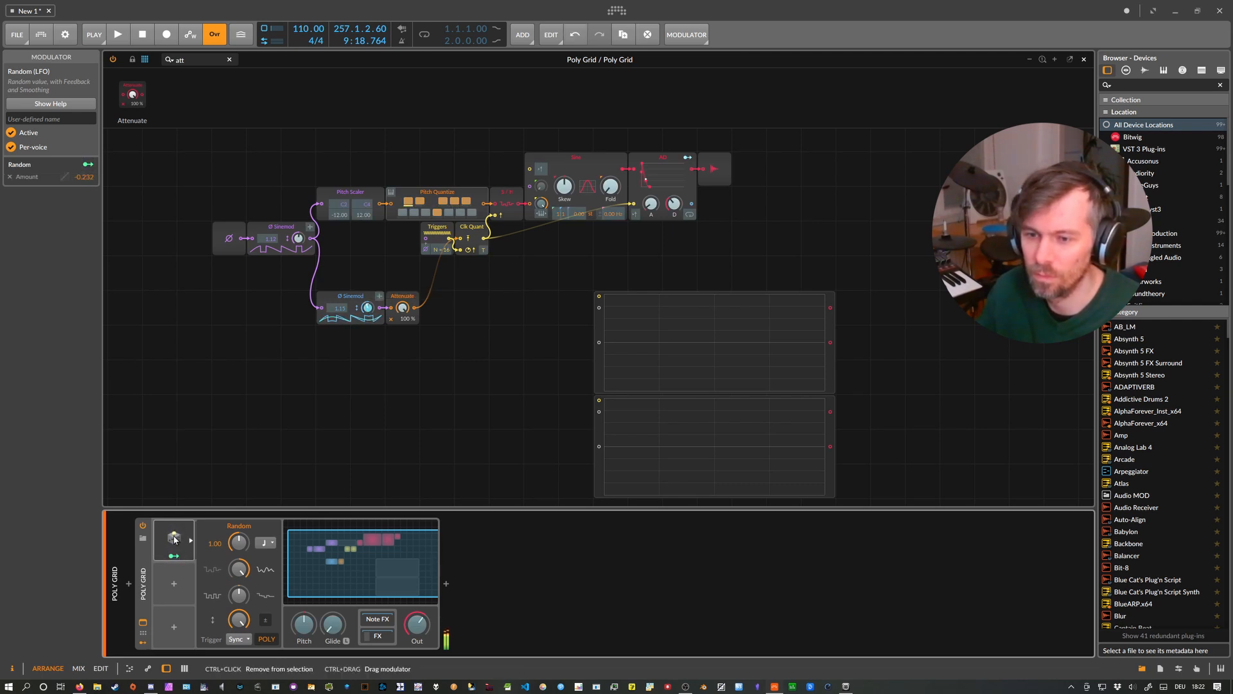
- Duplicate Random twice and map the first copy to the first Ø Sinemod's amount at about +0.064
left_click_drag(174, 538, 174, 583)
left_click(174, 598)
left_click_drag(304, 240, 304, 237)
left_click(180, 598)
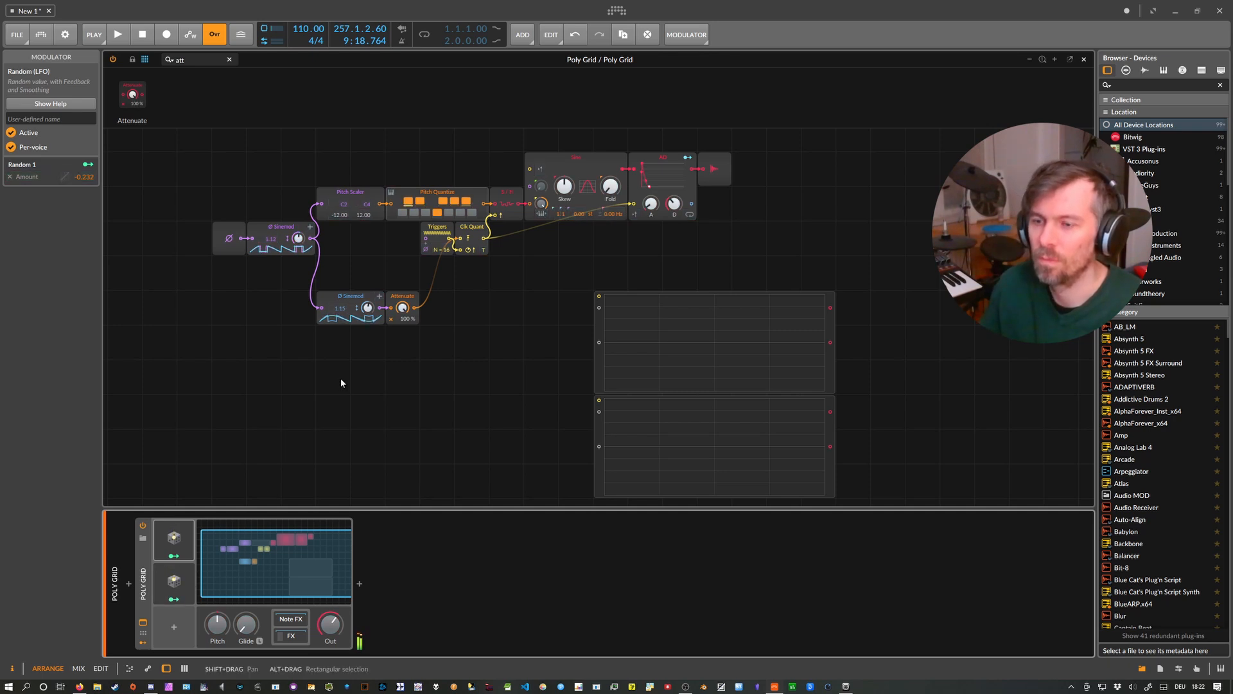
left_click(174, 580)
left_click_drag(178, 616, 268, 229)
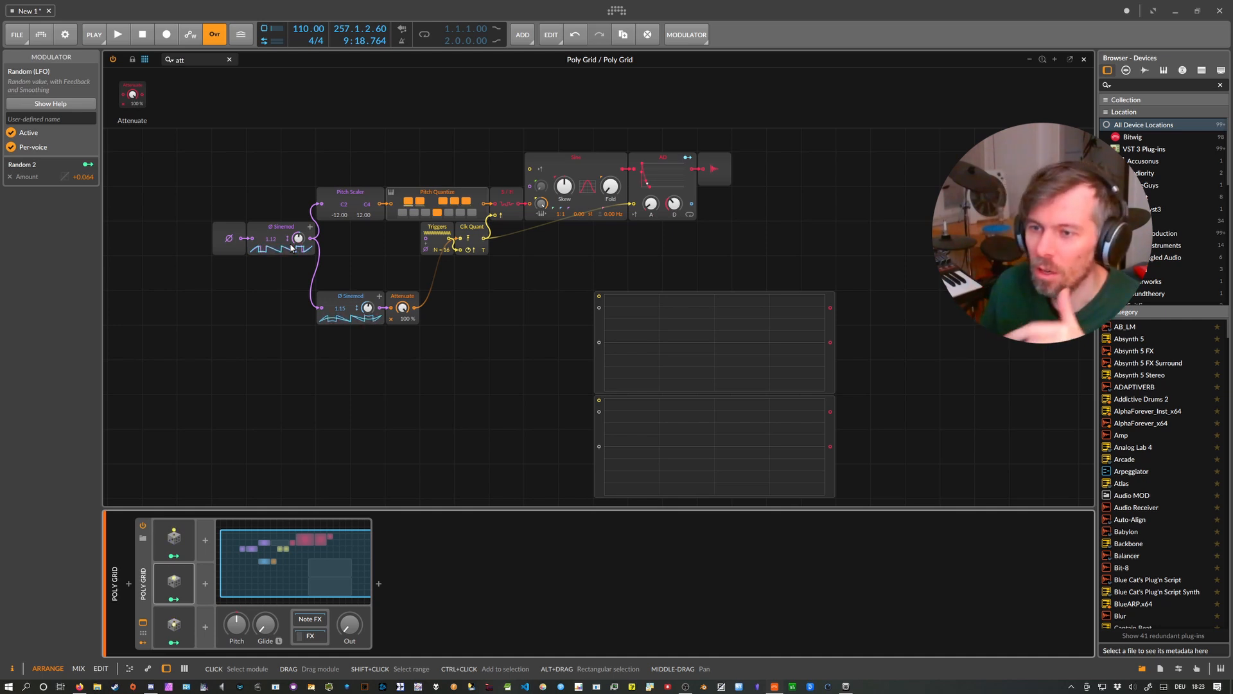
- Raise the device output to audition the modulated patch, adjust AD's attack, and turn the output fully down
left_click(364, 296)
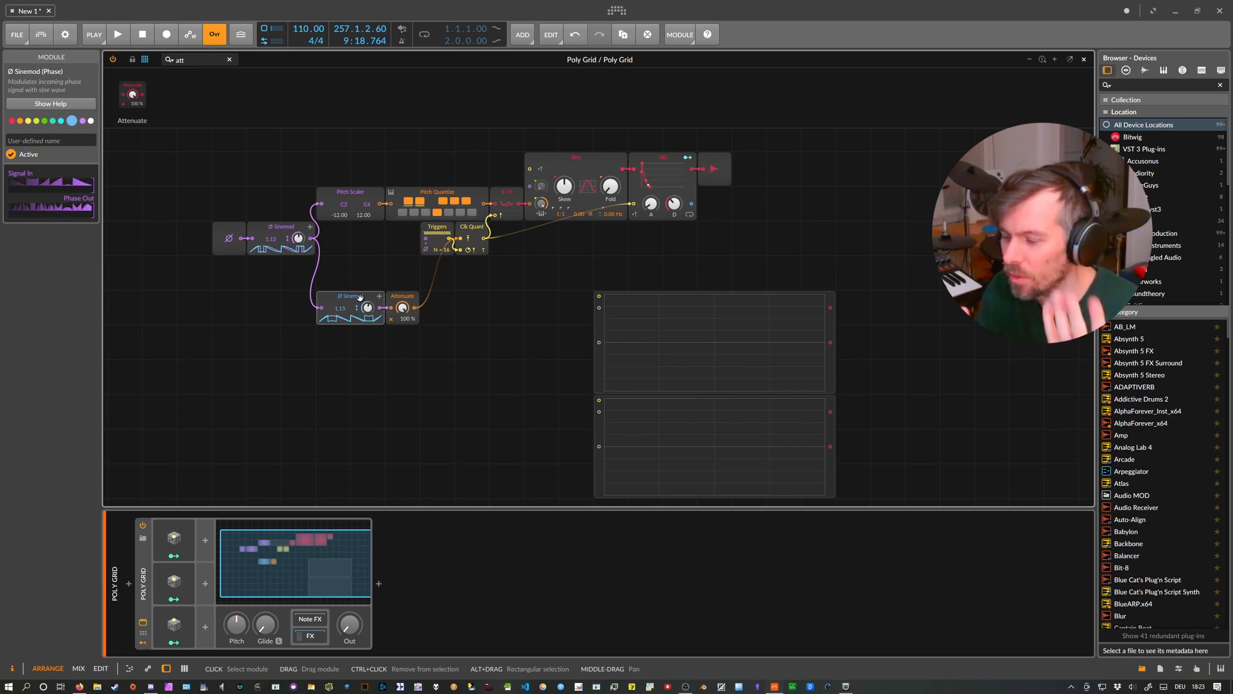
left_click_drag(349, 623, 349, 609)
mouse_move(652, 203)
left_mouse_down()
mouse_move(674, 199)
mouse_move(660, 217)
left_mouse_up()
left_click_drag(350, 615, 350, 671)
- Move Phase In and the first Ø Sinemod away from Pitch Scaler and connect that Sinemod's output to the first oscilloscope
left_click_drag(348, 244, 222, 231)
left_click_drag(222, 232, 163, 233)
mouse_move(242, 239)
left_mouse_down()
mouse_move(292, 205)
mouse_move(425, 238)
mouse_move(592, 325)
mouse_move(599, 342)
left_mouse_up()
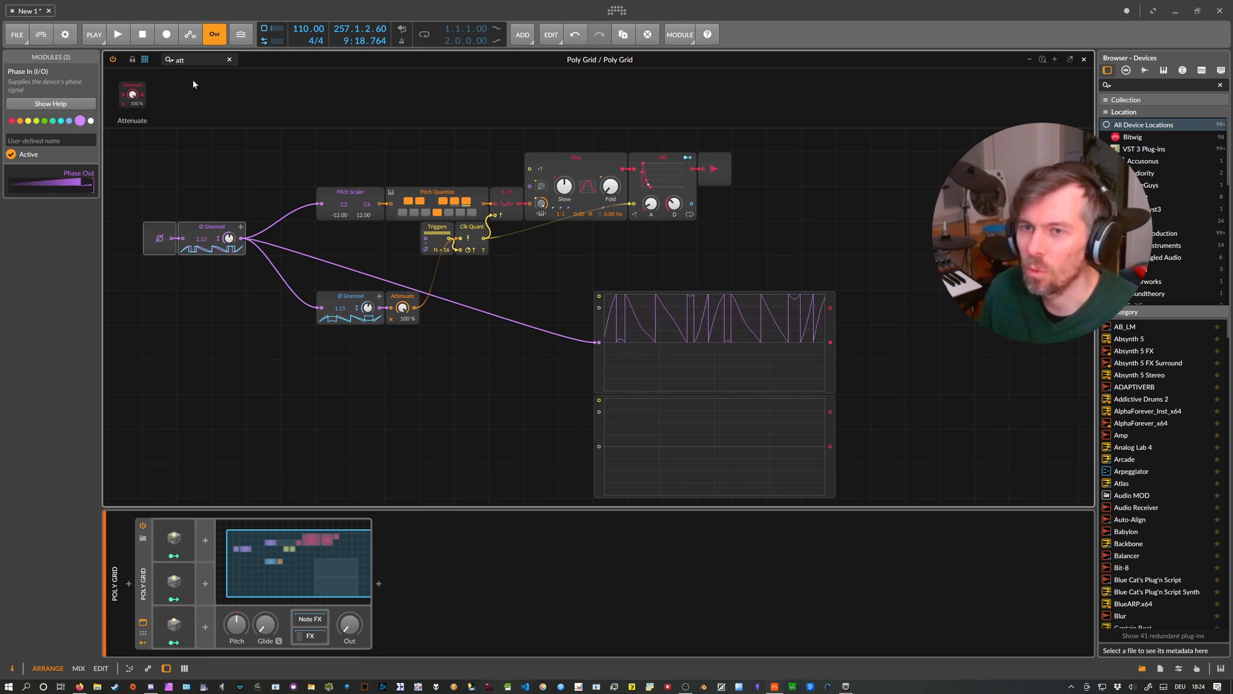
- Insert an Average module ahead of the first oscilloscope and try averaging times up to about 9.23 s
left_click(229, 60)
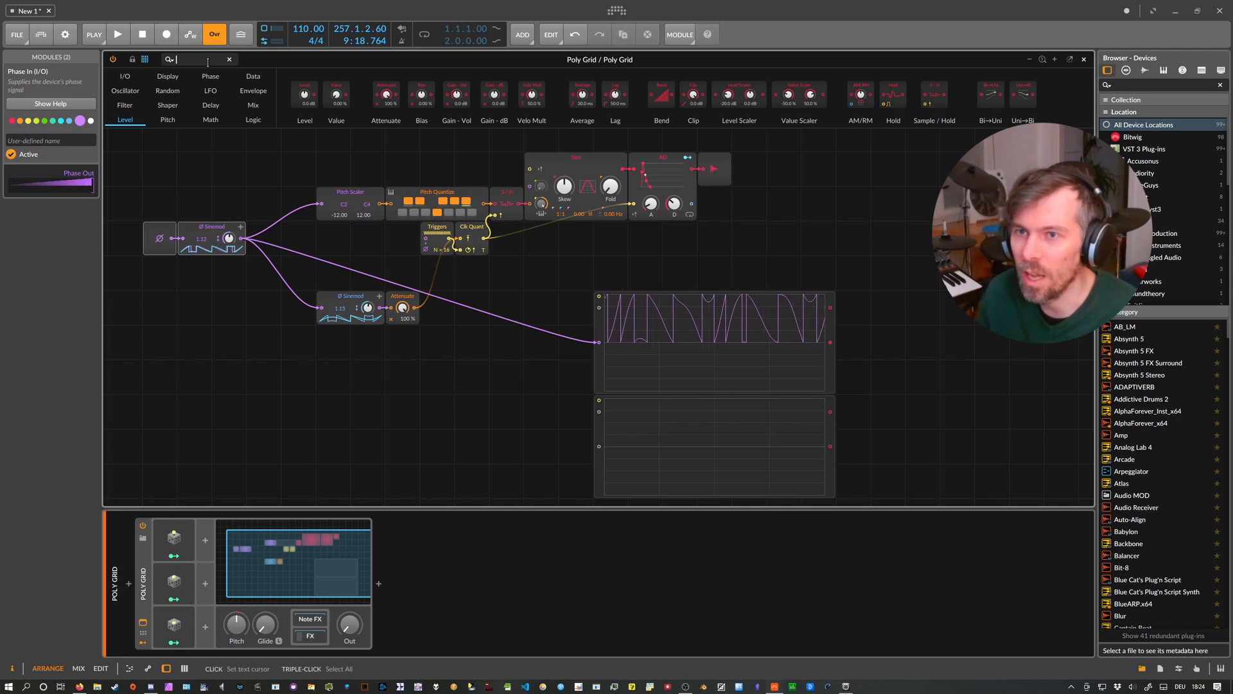
type("av")
mouse_move(129, 95)
left_mouse_down()
mouse_move(262, 132)
mouse_move(572, 301)
mouse_move(598, 346)
mouse_move(576, 342)
mouse_move(576, 325)
left_mouse_up()
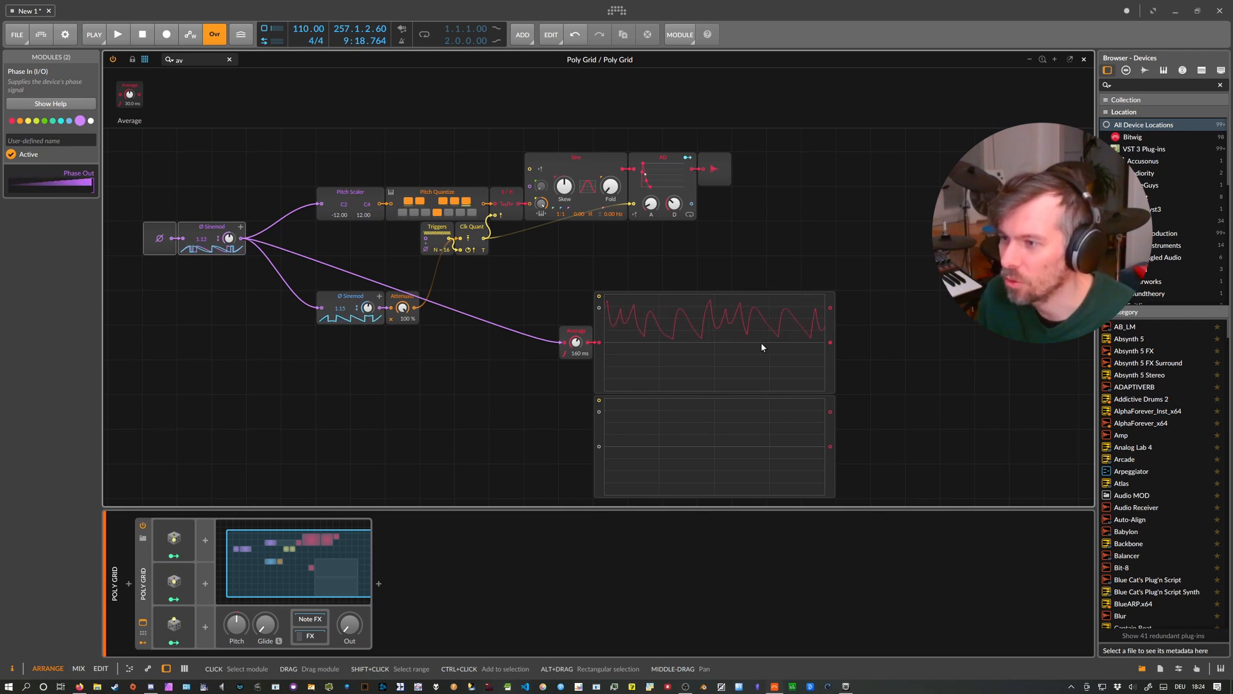
left_click_drag(576, 341, 577, 305)
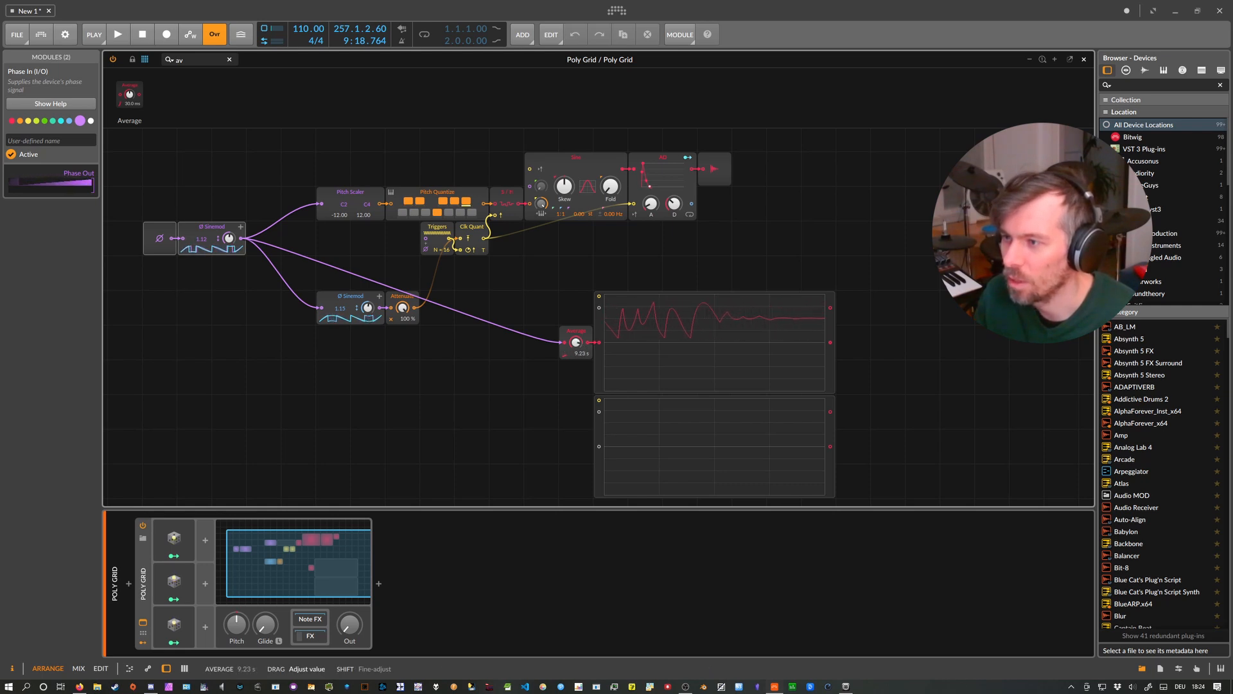
- Place Average between the first Ø Sinemod and Pitch Scaler with an averaging time of 374 ms, and turn the device output up
left_click_drag(576, 343, 319, 204)
left_click(590, 330)
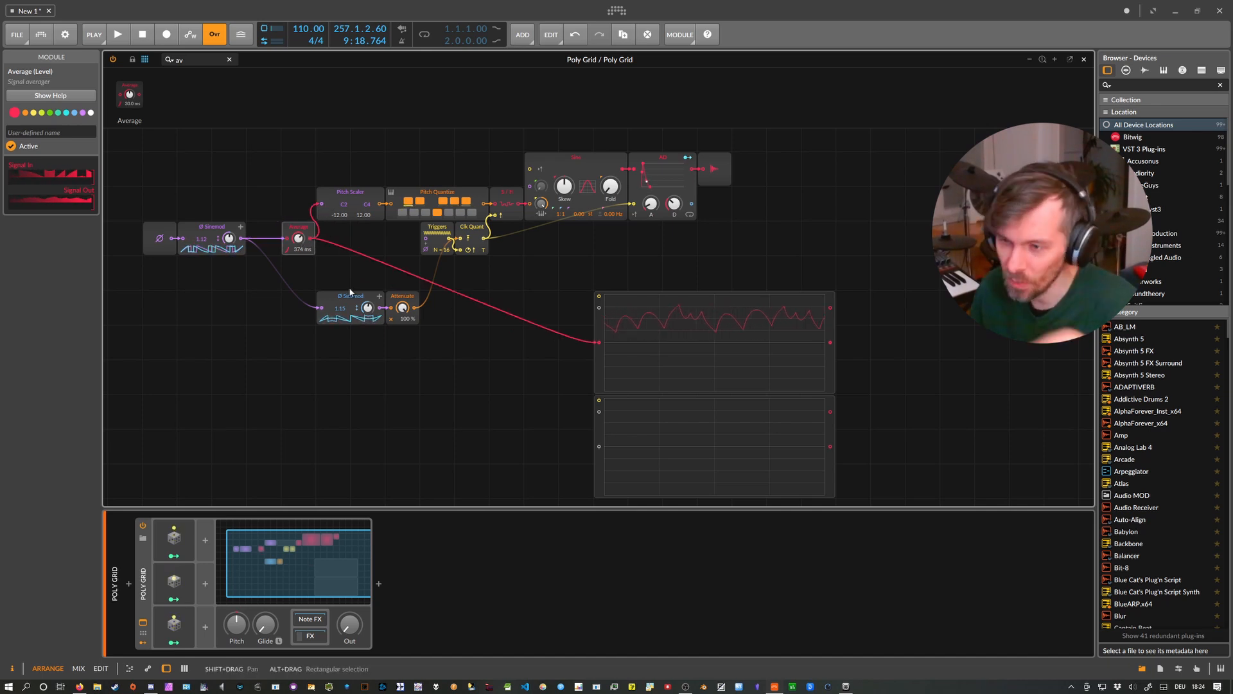
mouse_move(349, 624)
left_mouse_down()
mouse_move(350, 594)
mouse_move(349, 635)
left_mouse_up()
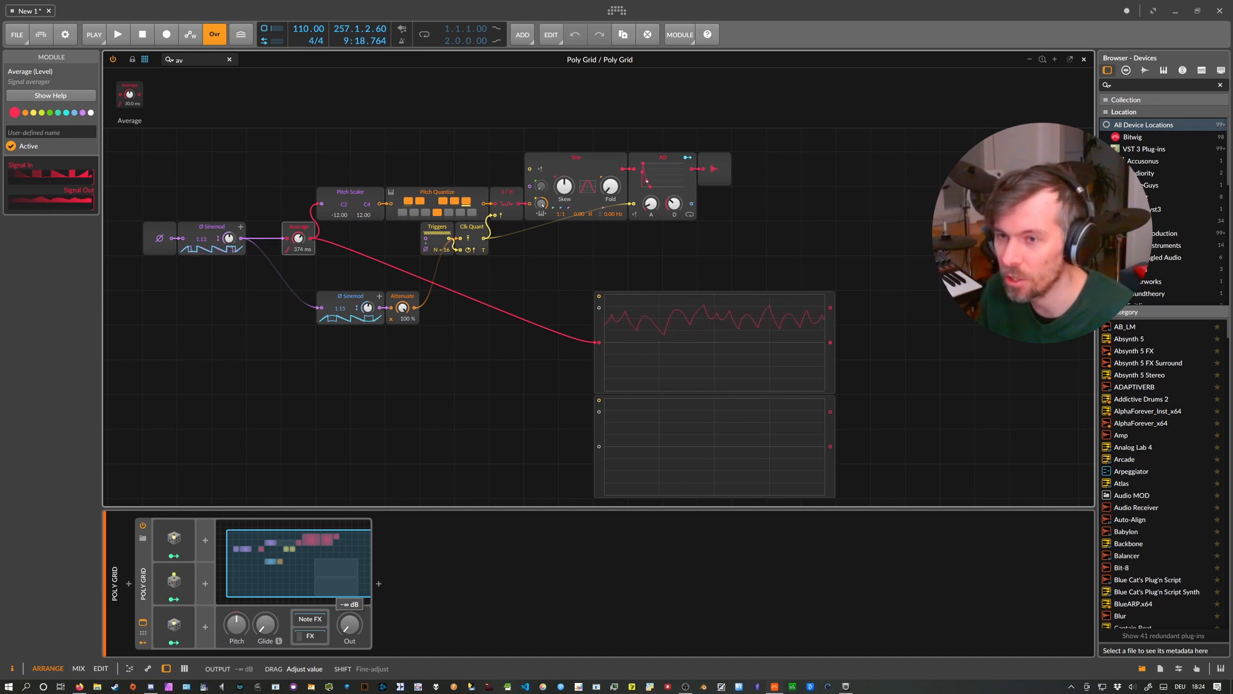
left_click_drag(350, 636, 352, 623)
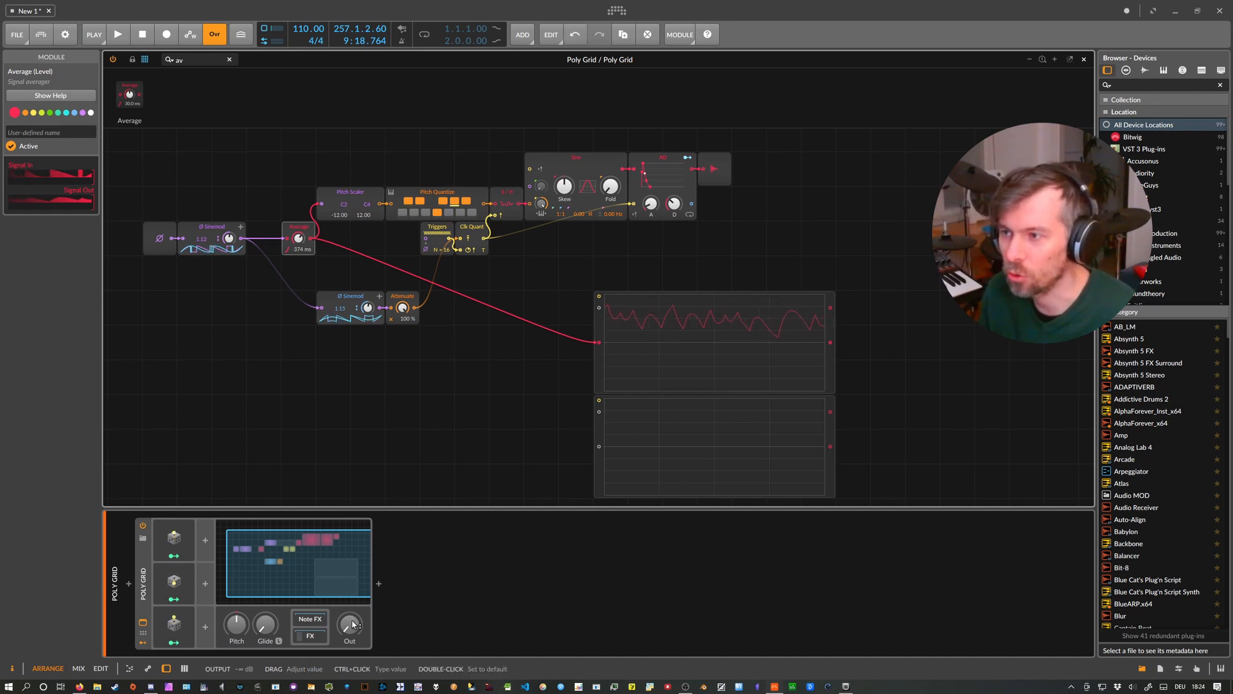
mouse_move(352, 625)
left_mouse_down()
mouse_move(352, 601)
mouse_move(350, 631)
left_mouse_up()
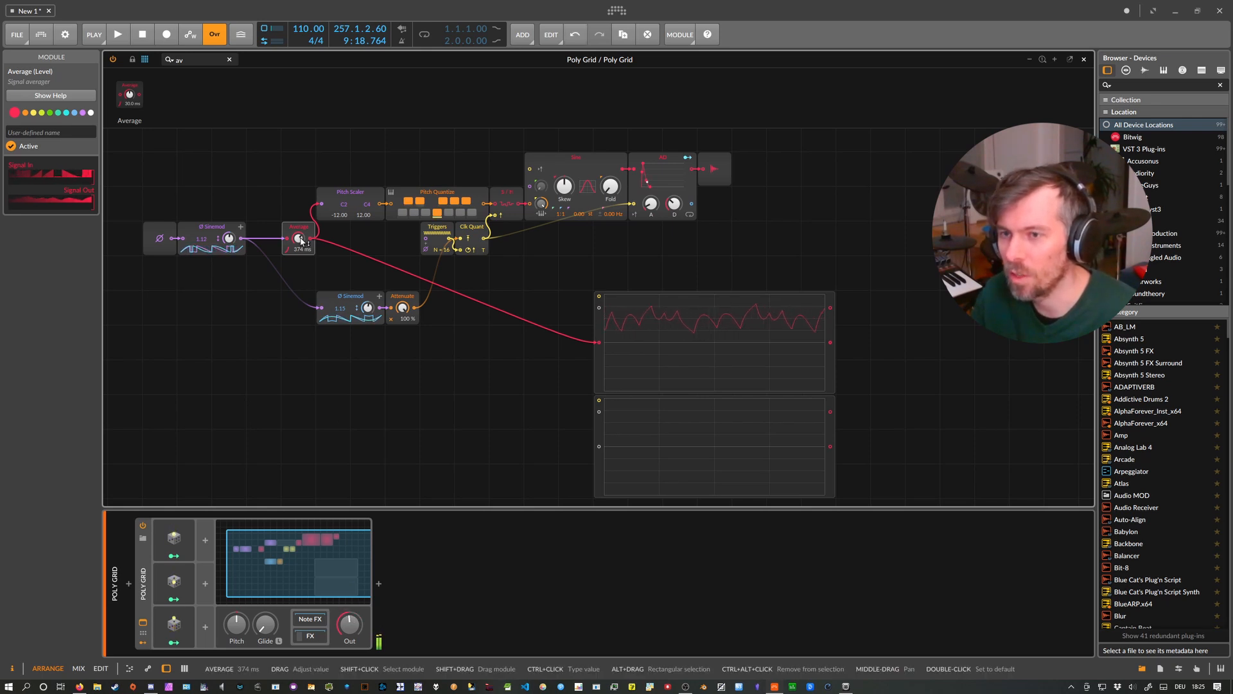
- Audition averaging times between 100 s and 0.83 ms, set Average to 77.3 ms, and raise the device output further
left_click_drag(299, 239, 299, 194)
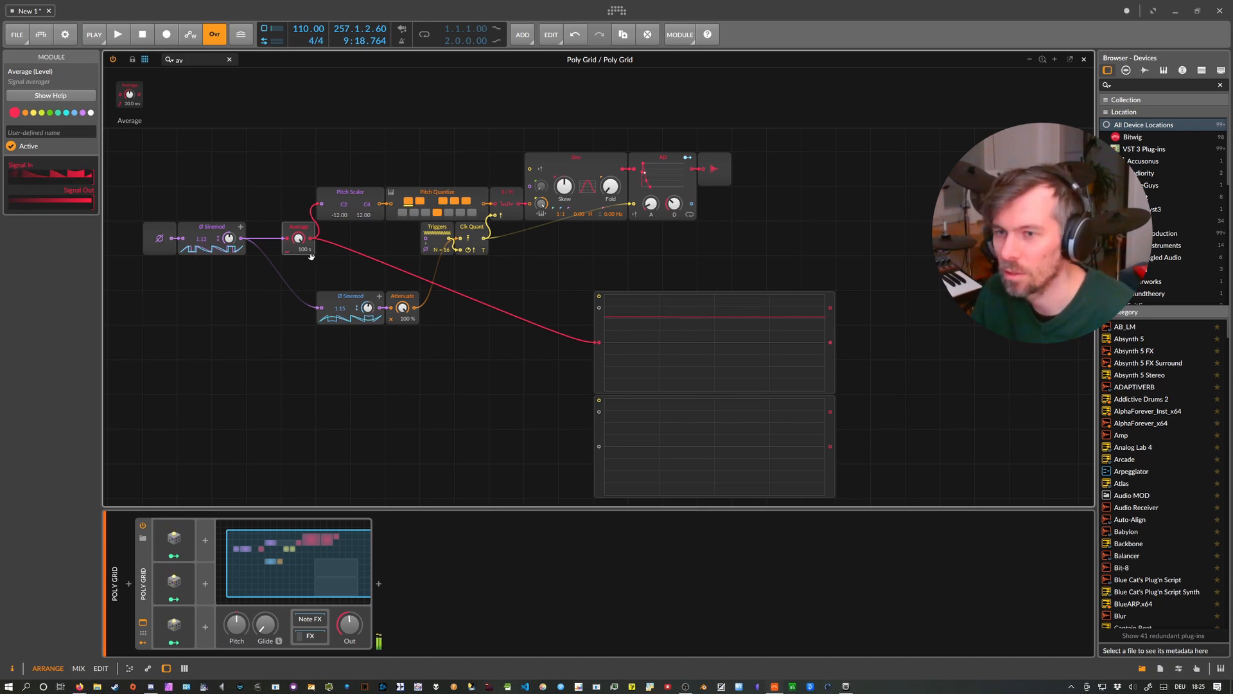
left_click_drag(299, 238, 299, 241)
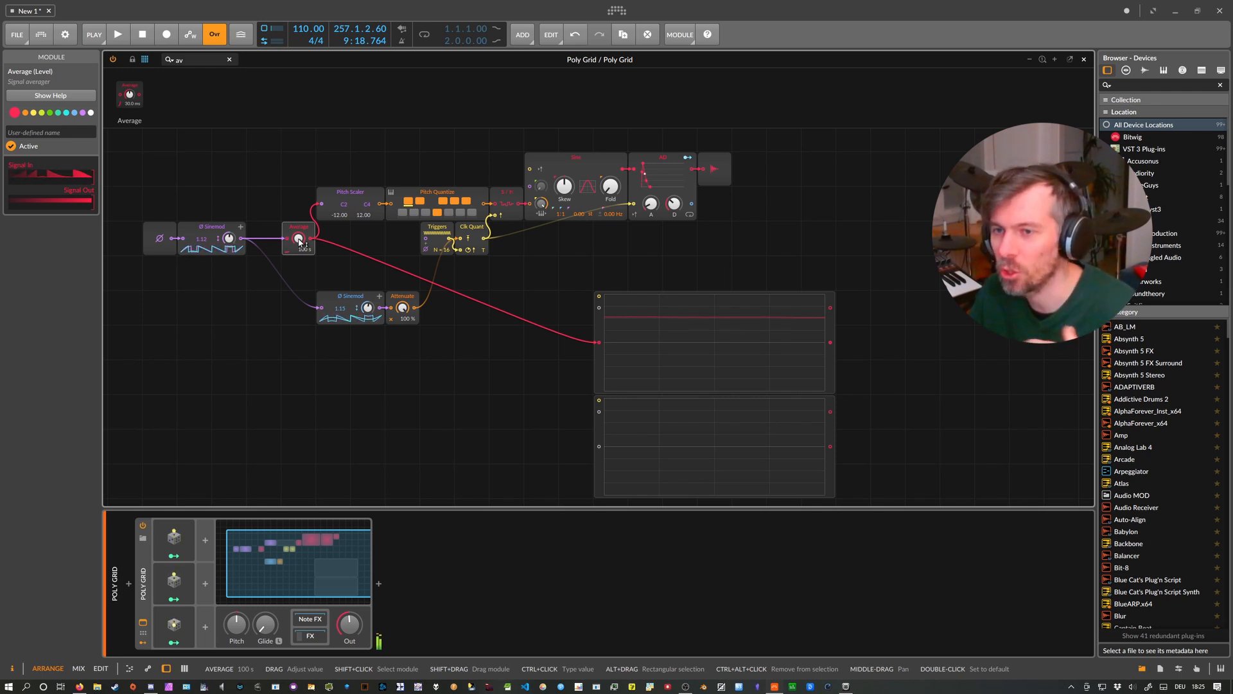
left_click_drag(299, 242, 299, 296)
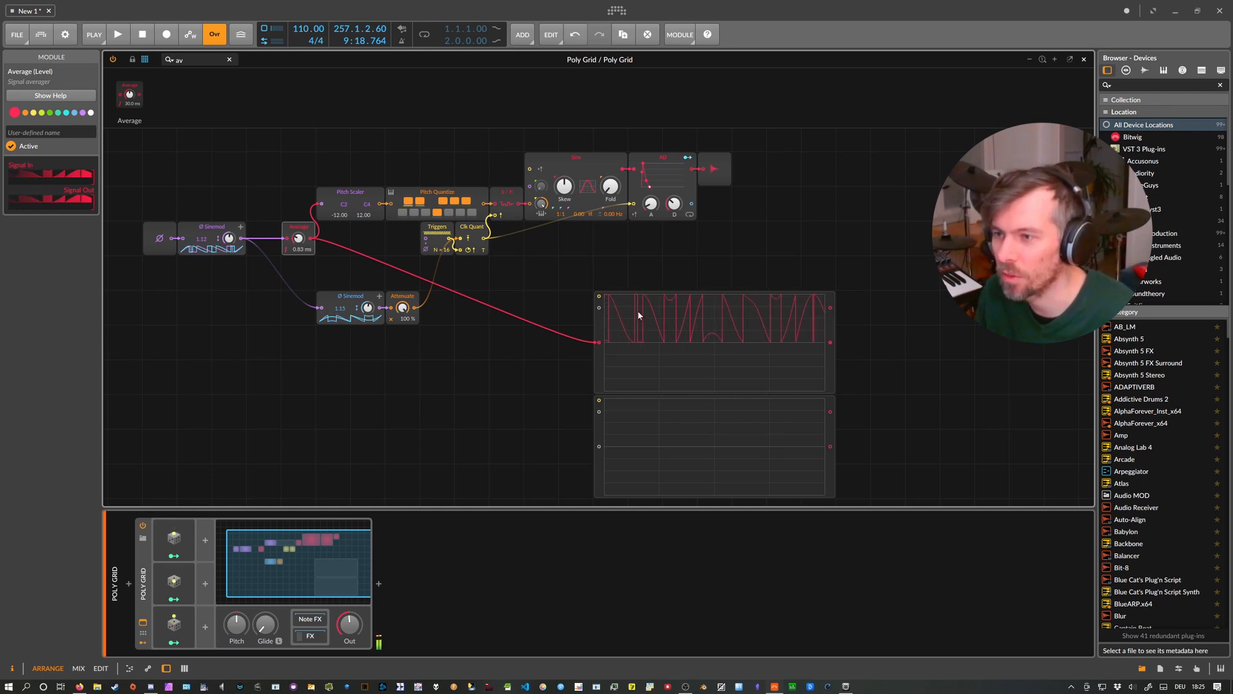
left_click_drag(299, 238, 298, 179)
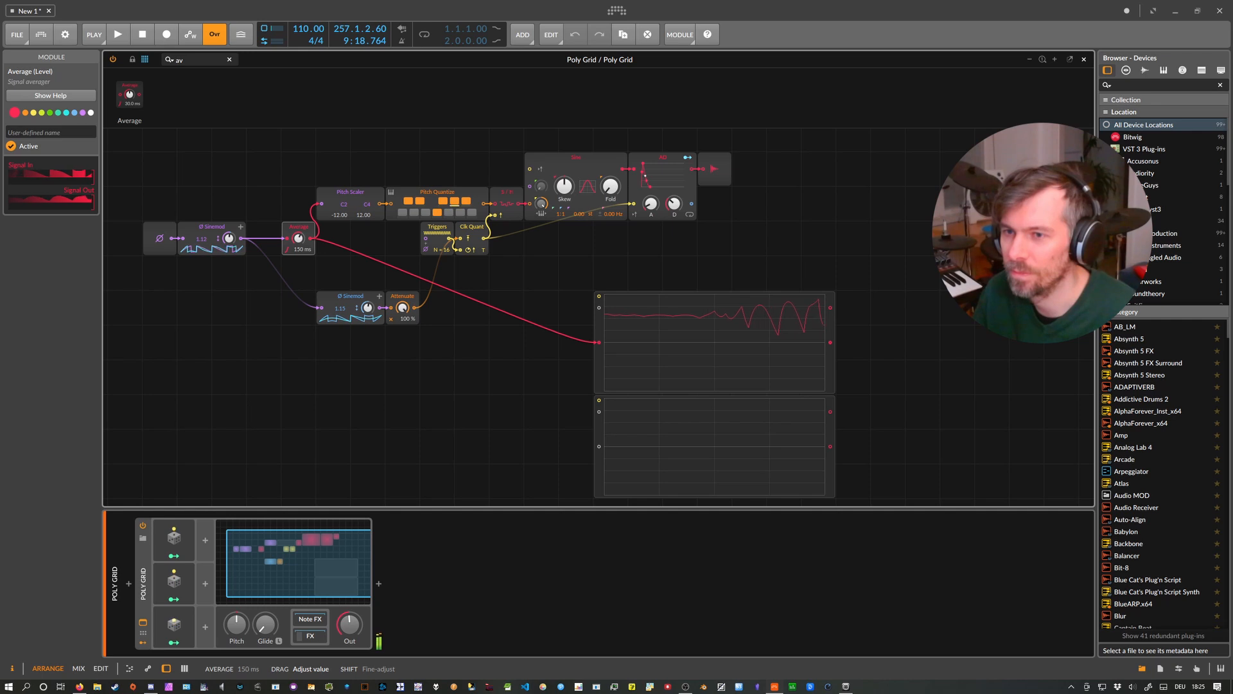
left_click_drag(298, 179, 298, 181)
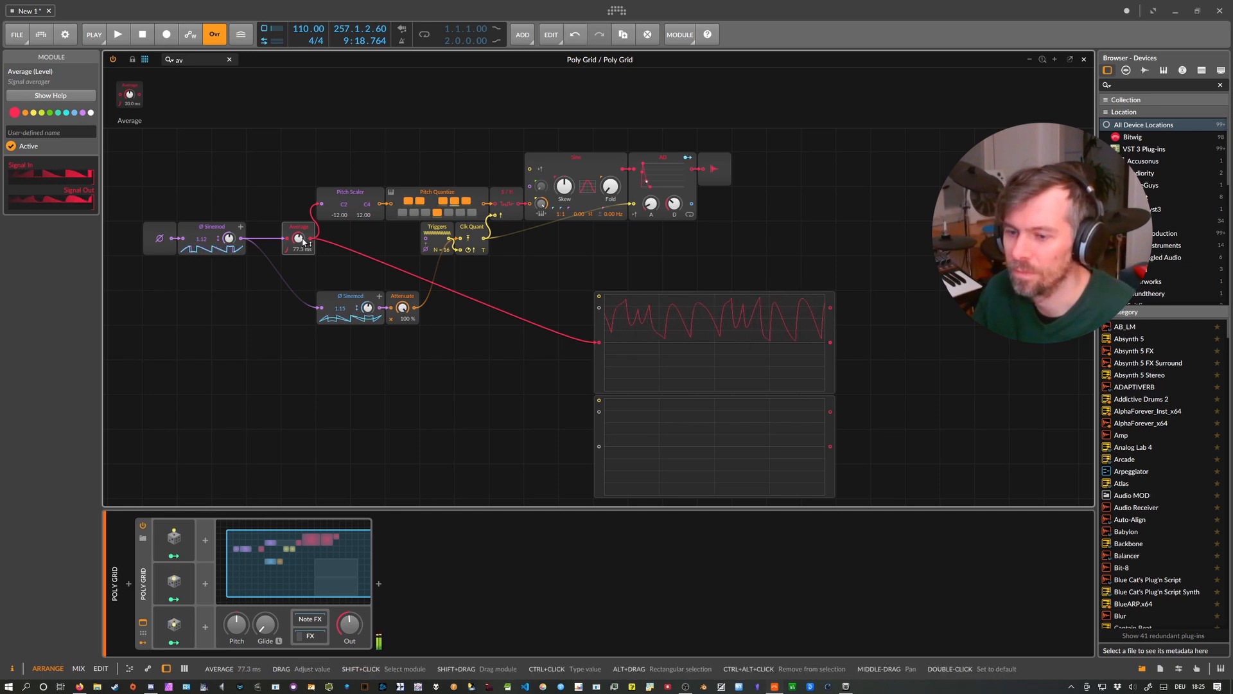
left_click_drag(349, 623, 350, 609)
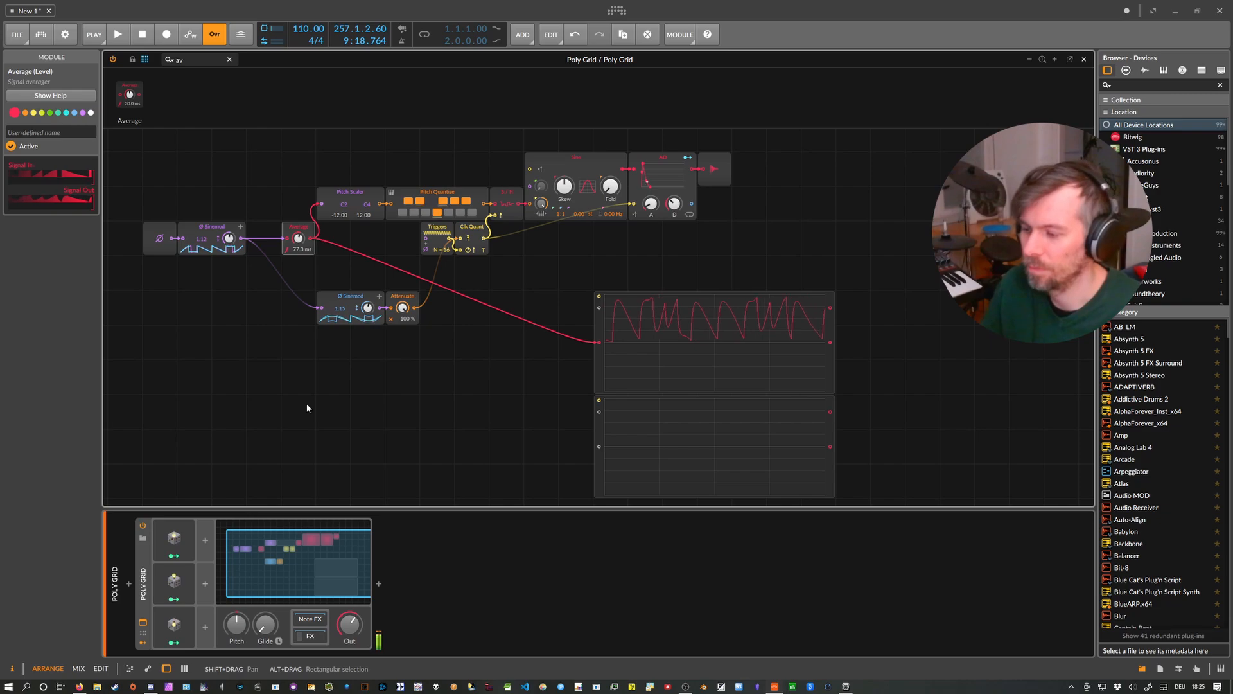